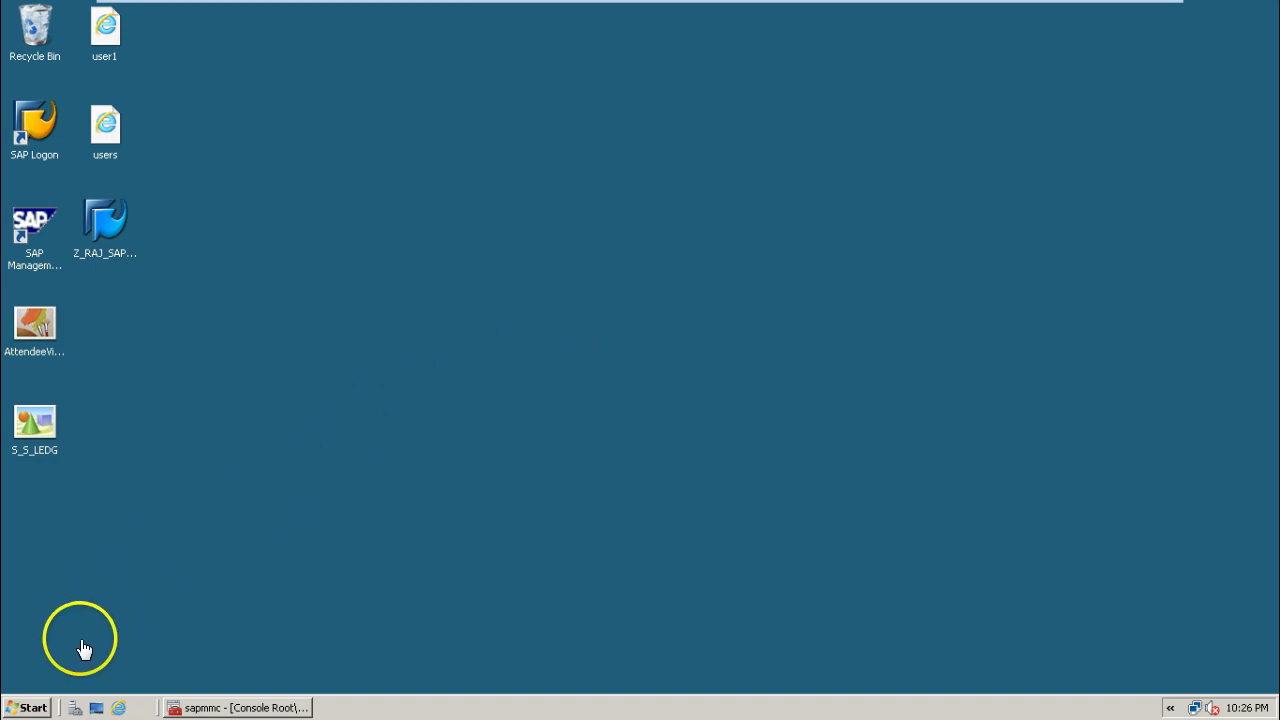
Step: Open the C:\usr\sap folder in the file explorer
click(34, 707)
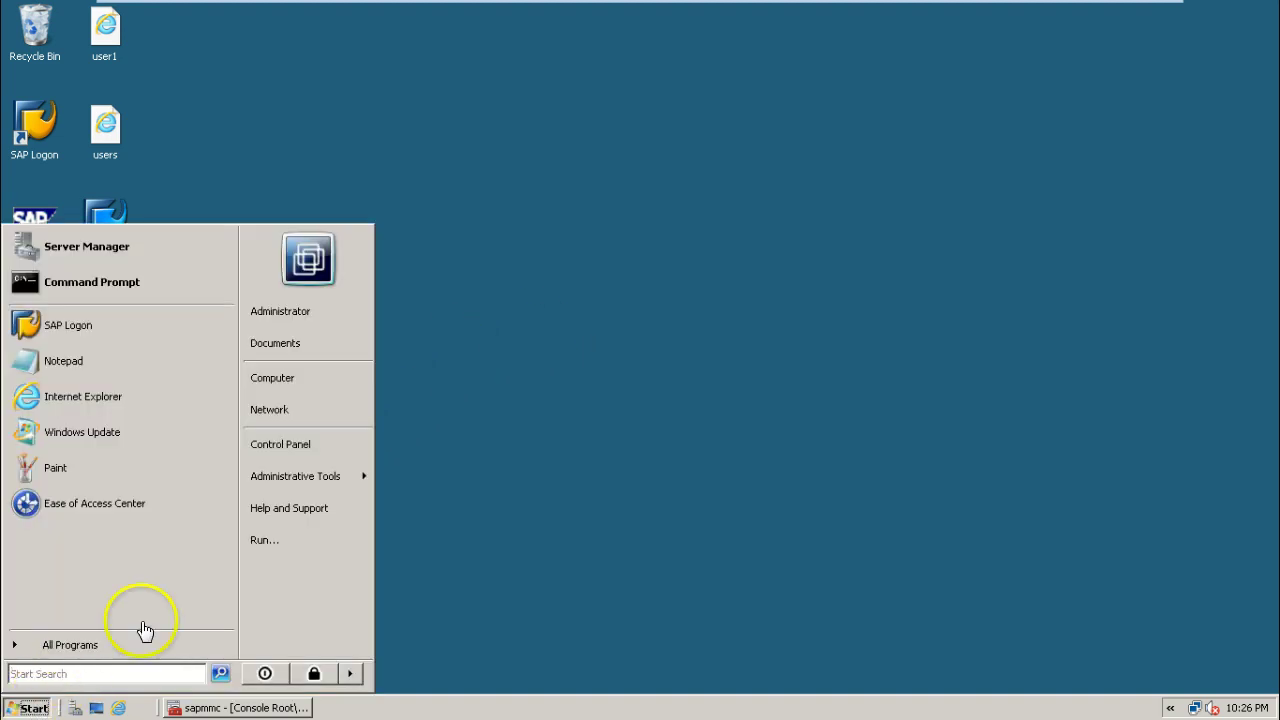
click(278, 377)
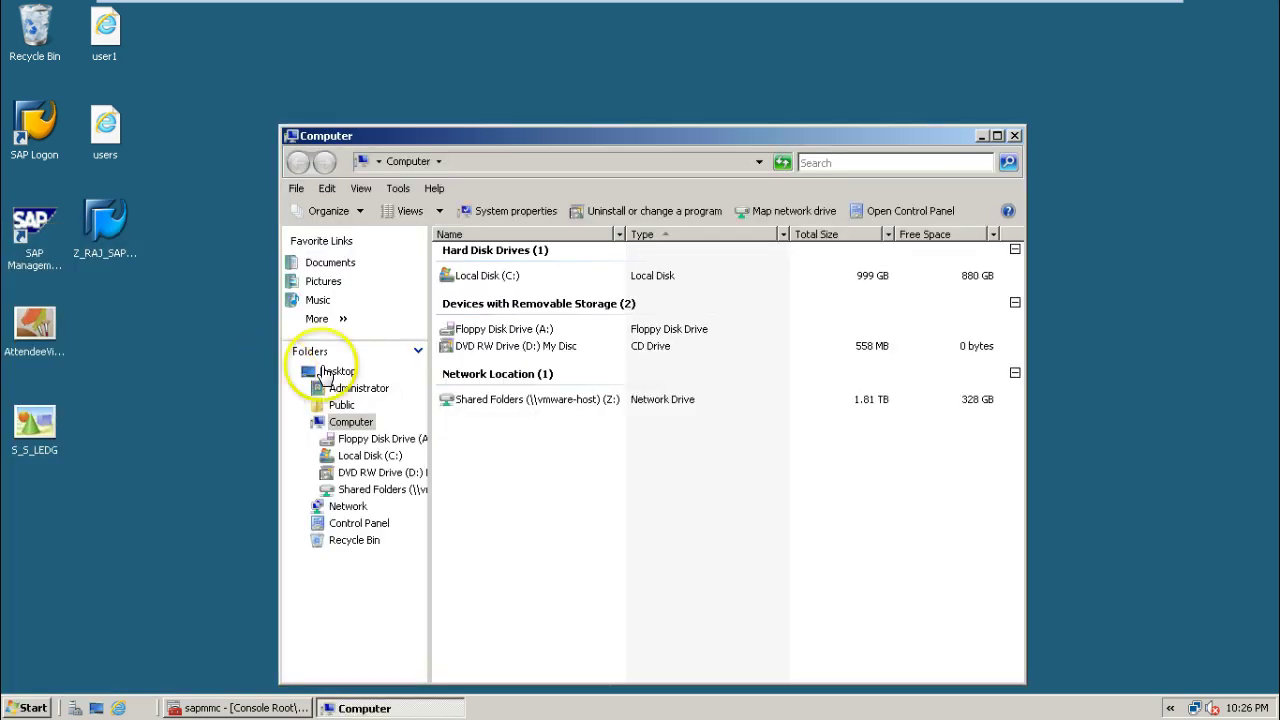
double_click(486, 278)
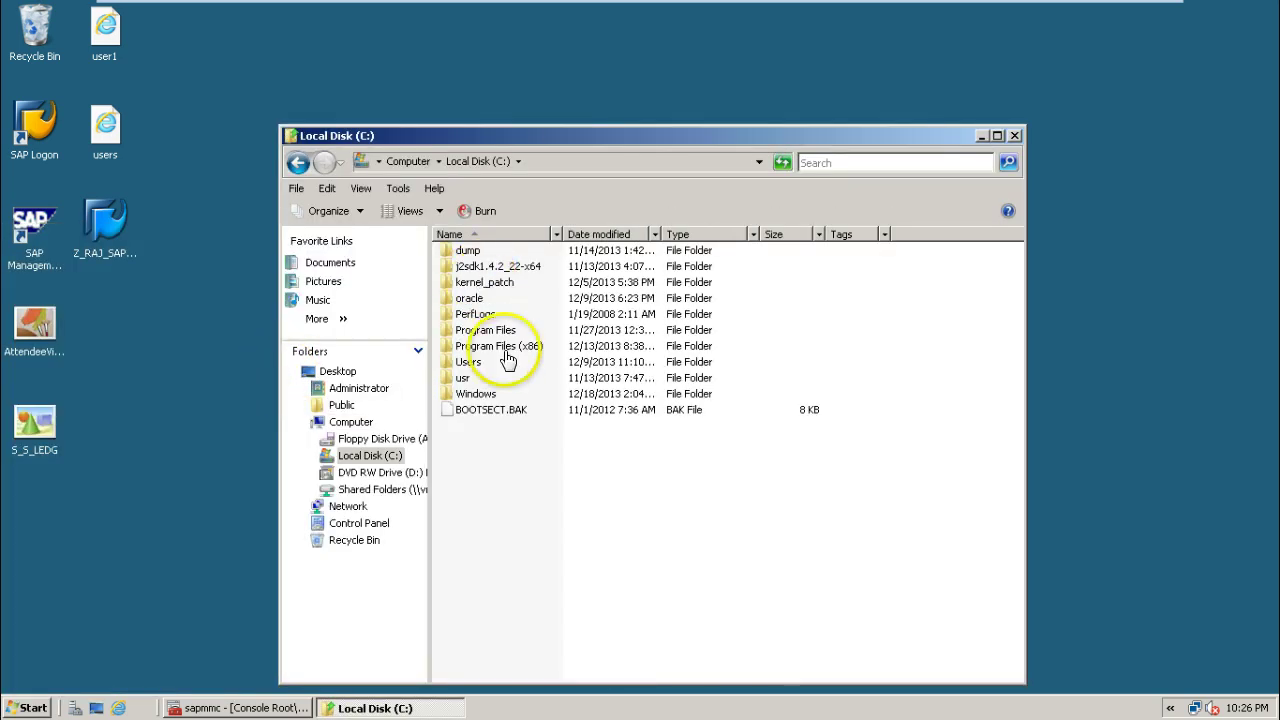
double_click(463, 379)
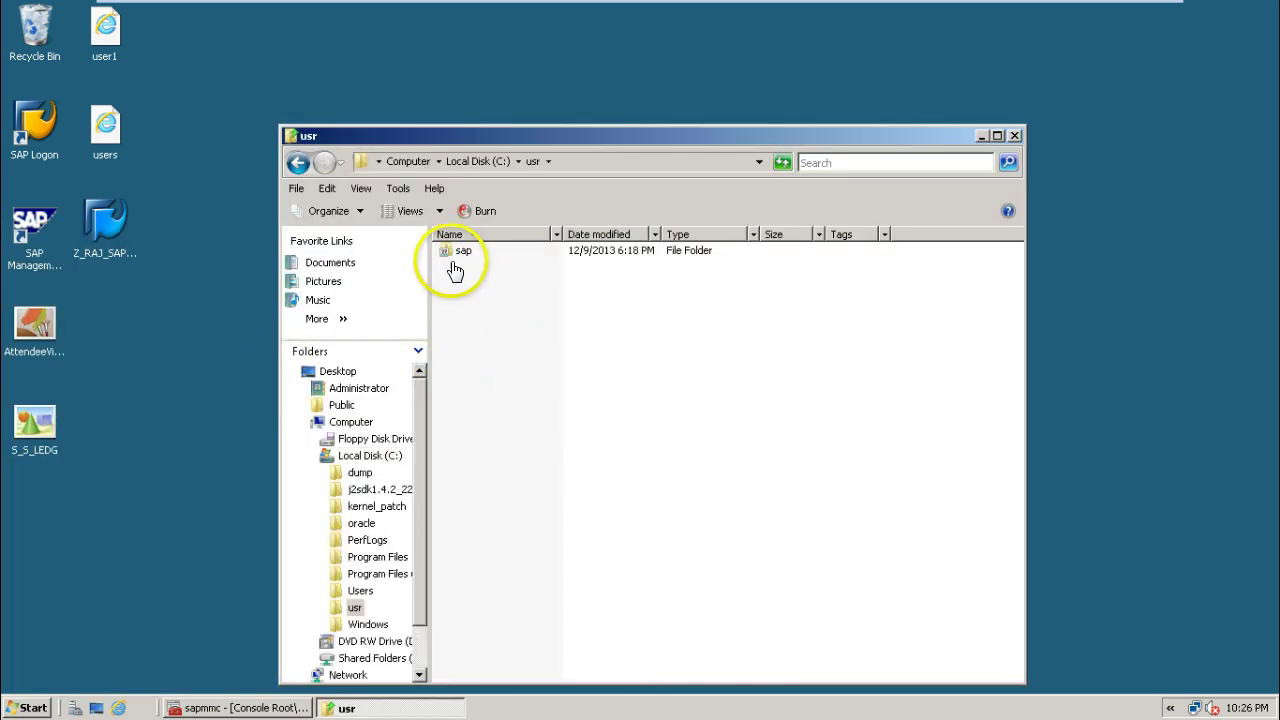
click(456, 253)
double_click(456, 253)
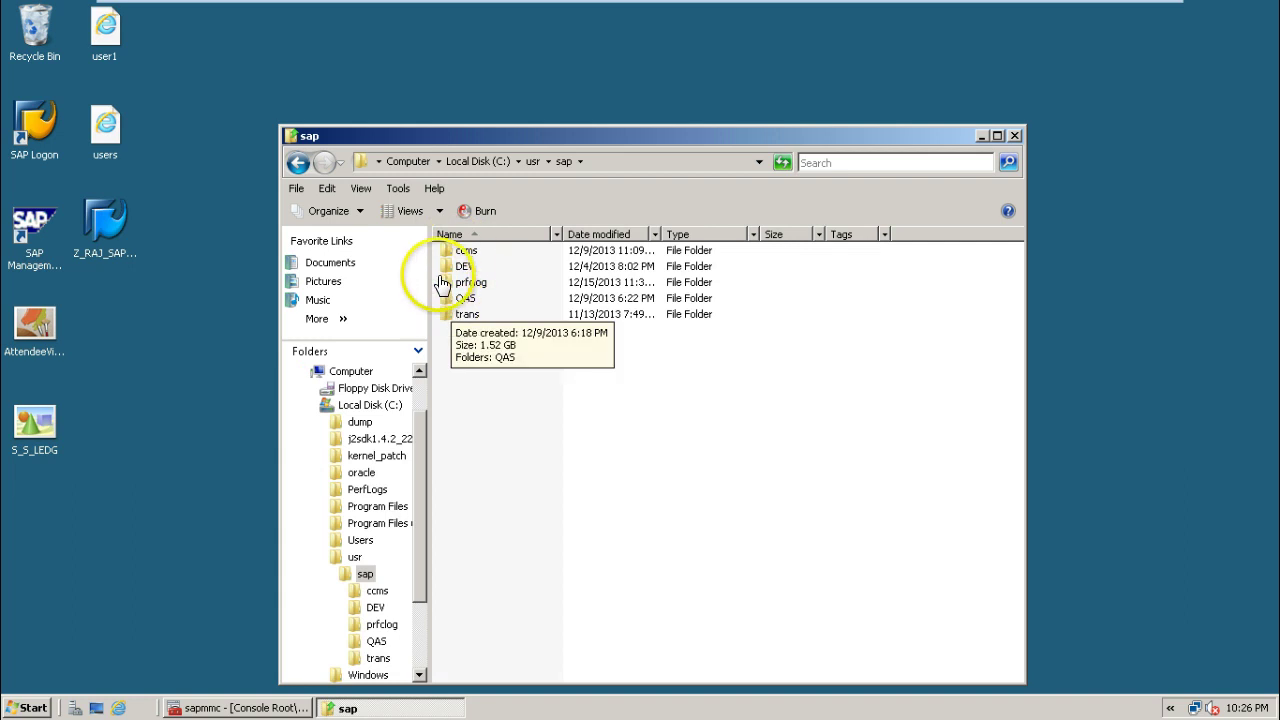
Step: Open the profile folder under SYS in the DEV system's directory
click(448, 270)
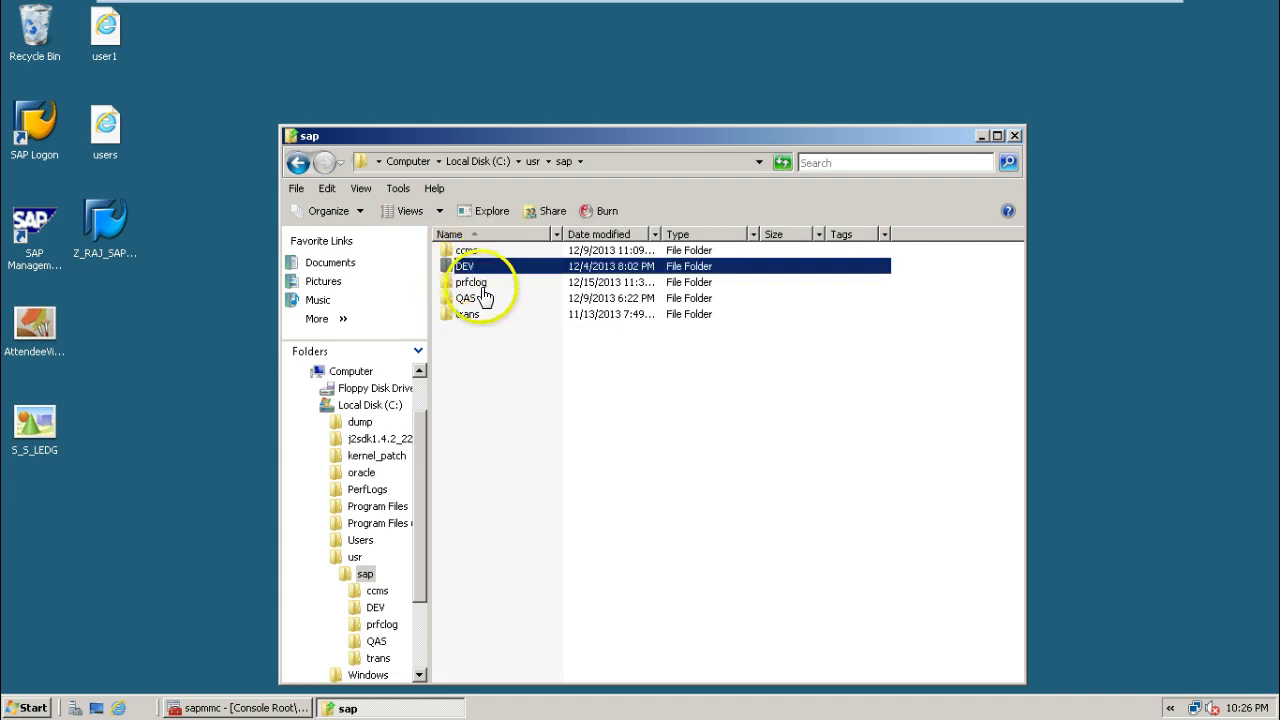
click(447, 299)
click(451, 266)
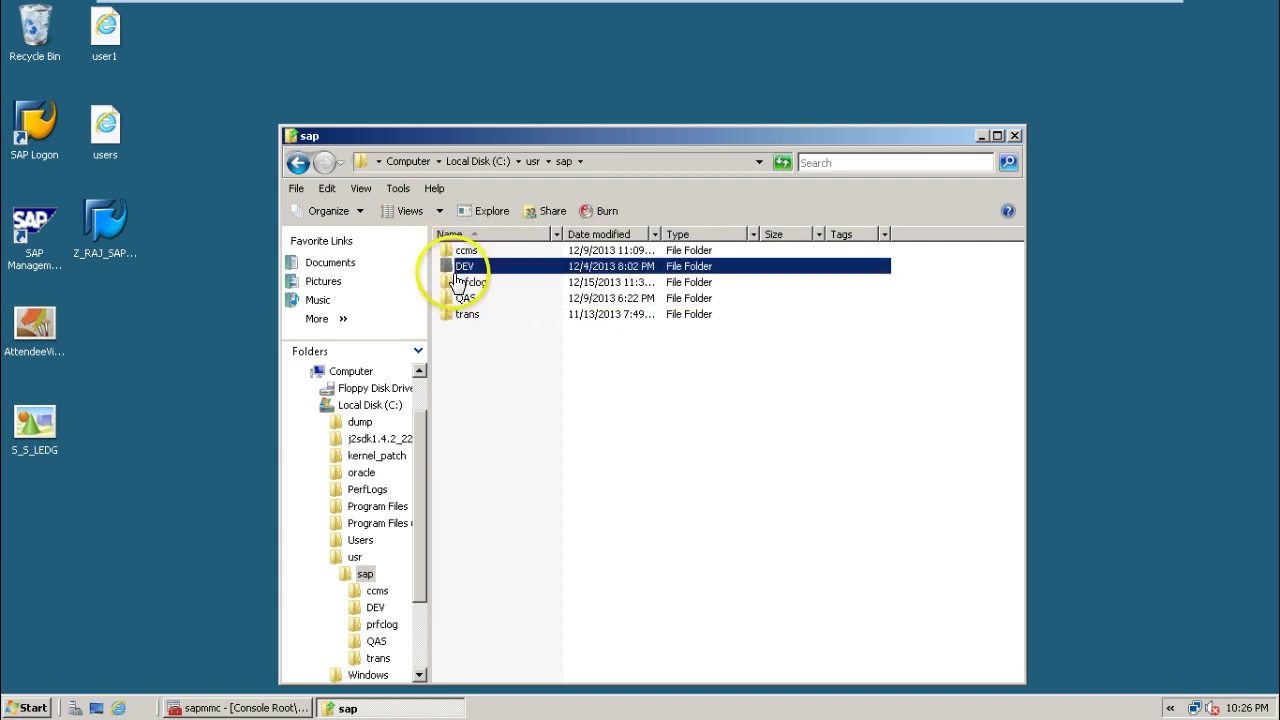
click(452, 299)
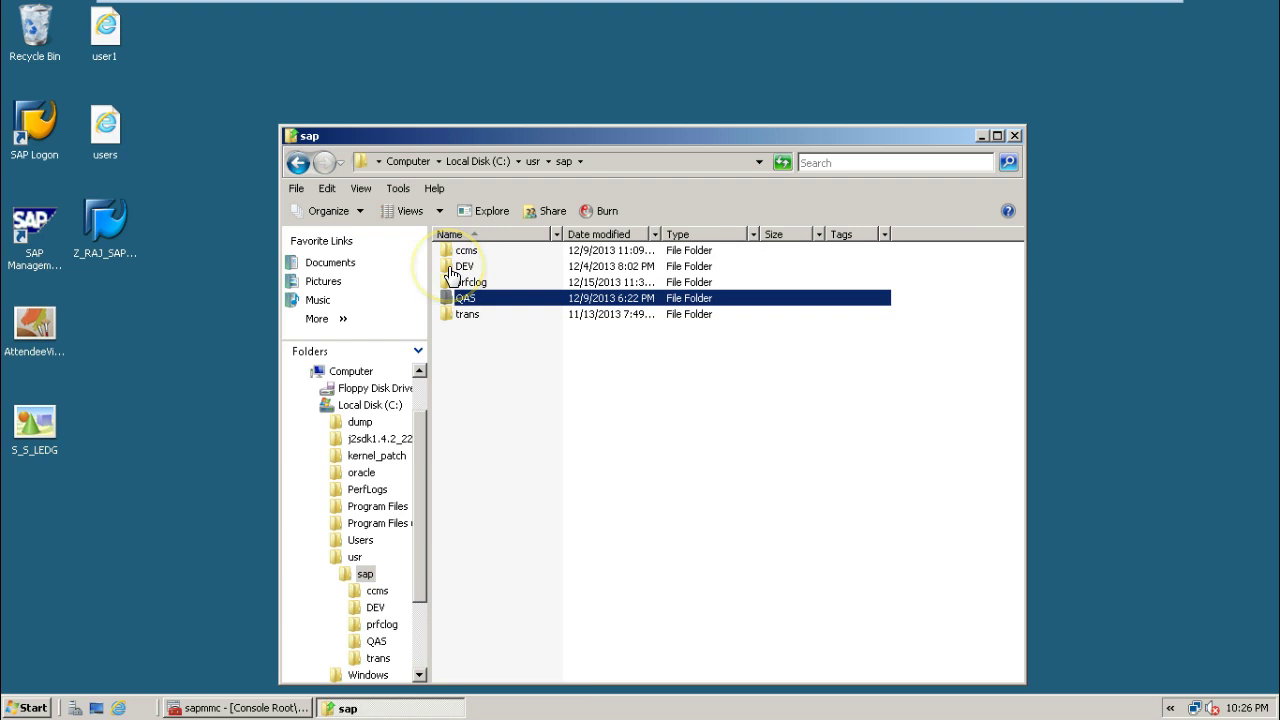
double_click(450, 268)
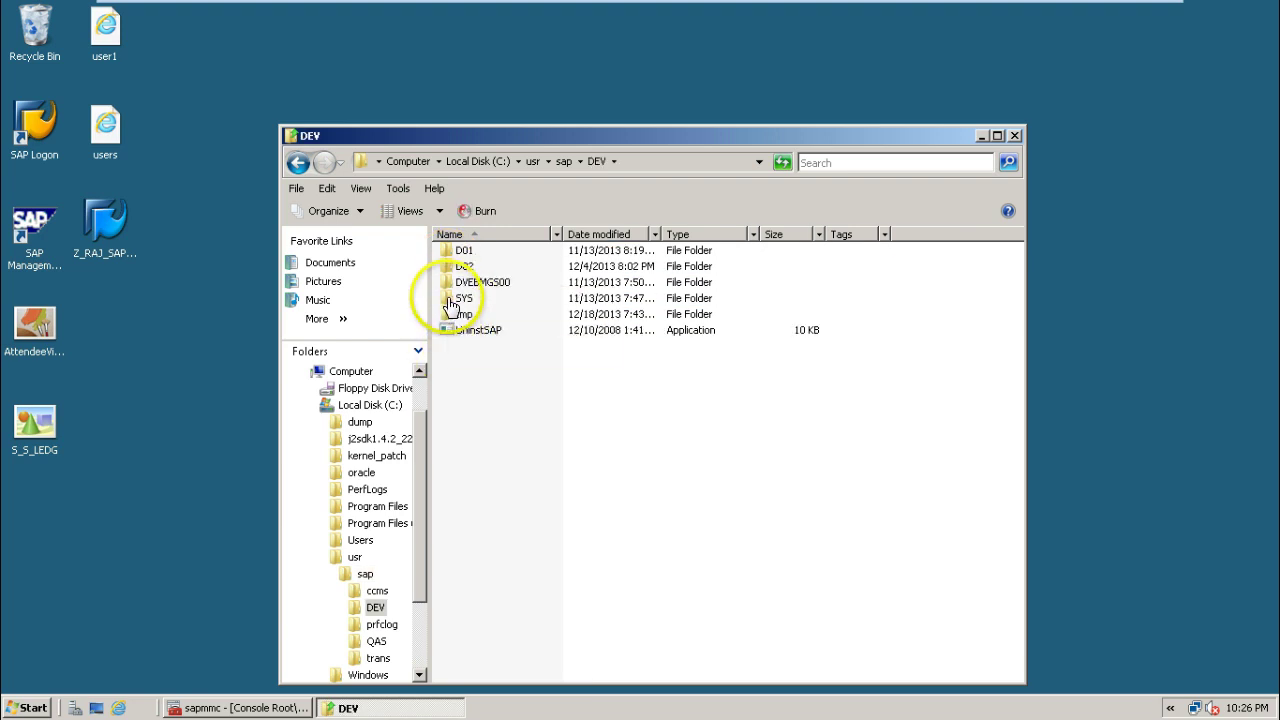
click(448, 304)
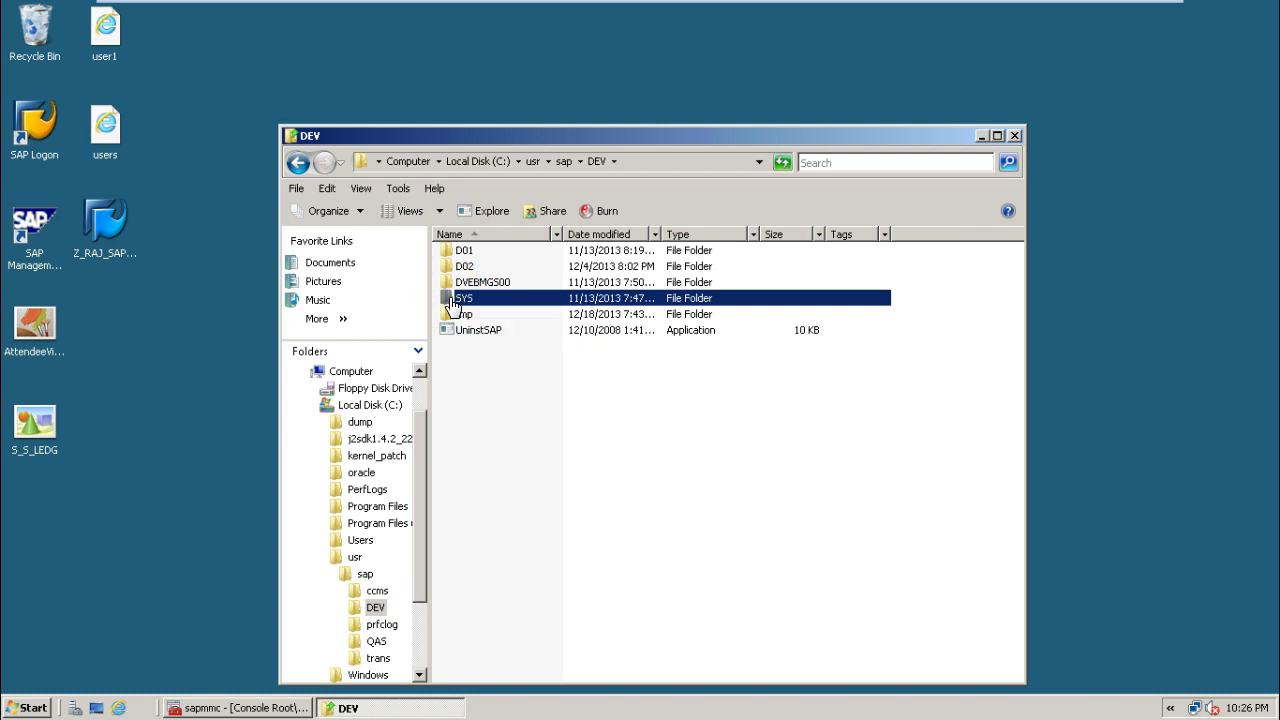
double_click(445, 302)
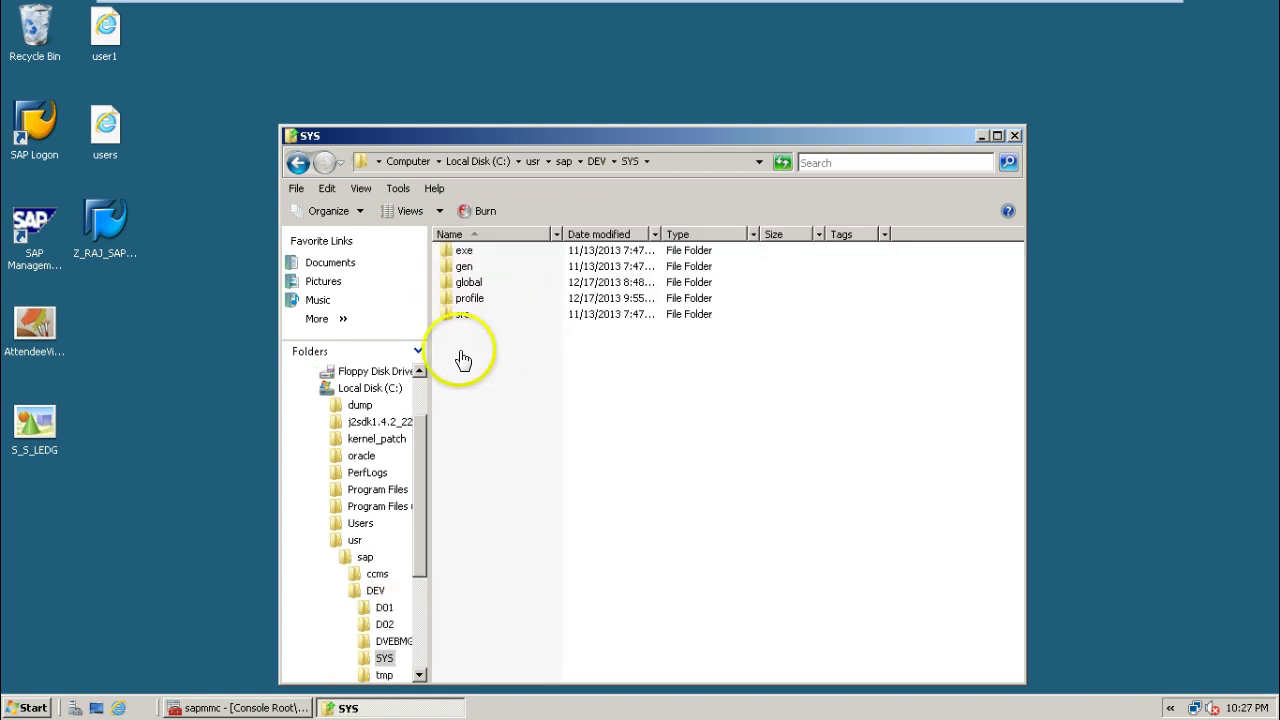
double_click(448, 300)
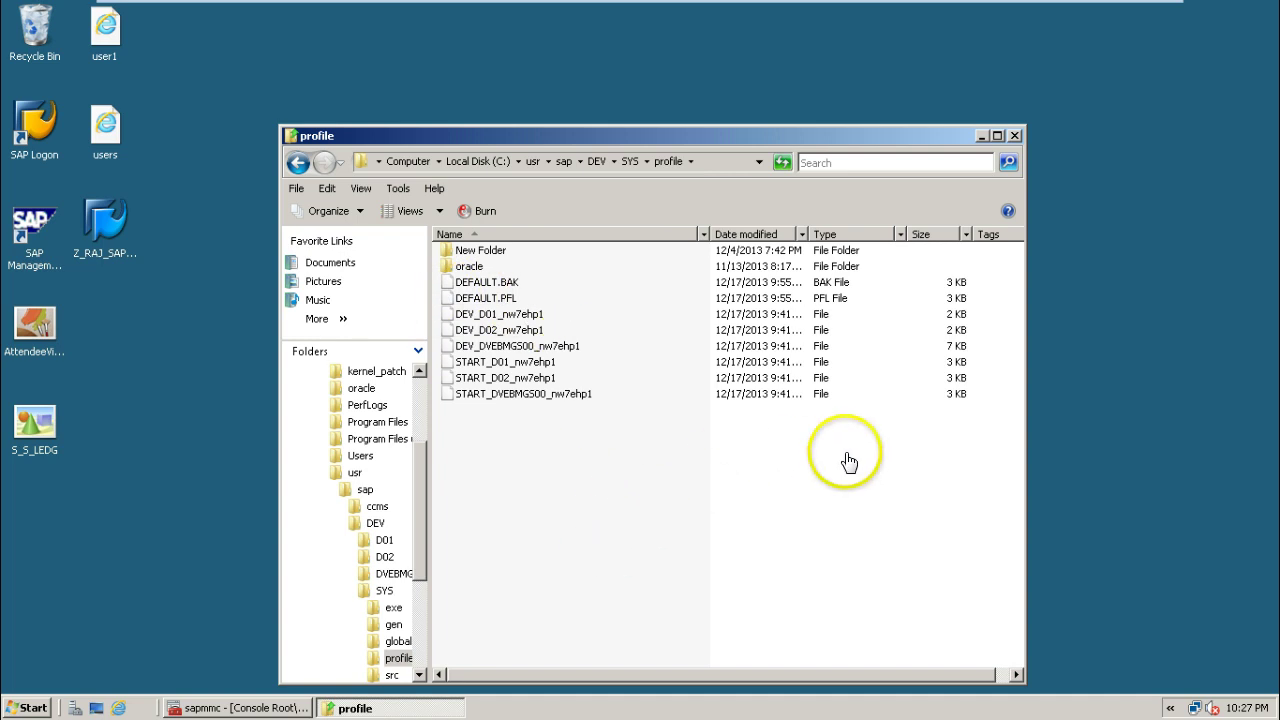
Step: Examine the profile files, focusing on the instance profiles DEV_DVEBMGS00_nw7ehp1, DEV_D02_nw7ehp1 and DEV_D01_nw7ehp1
drag(868, 446, 478, 290)
click(586, 500)
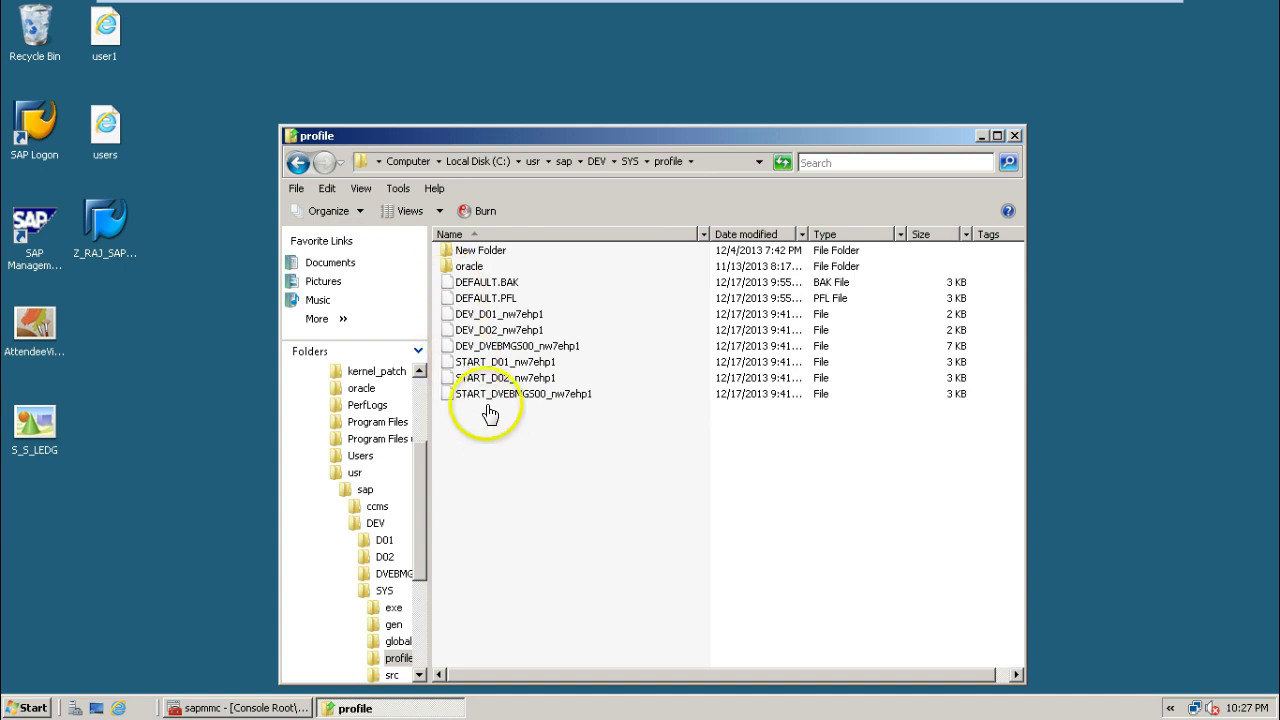
click(474, 348)
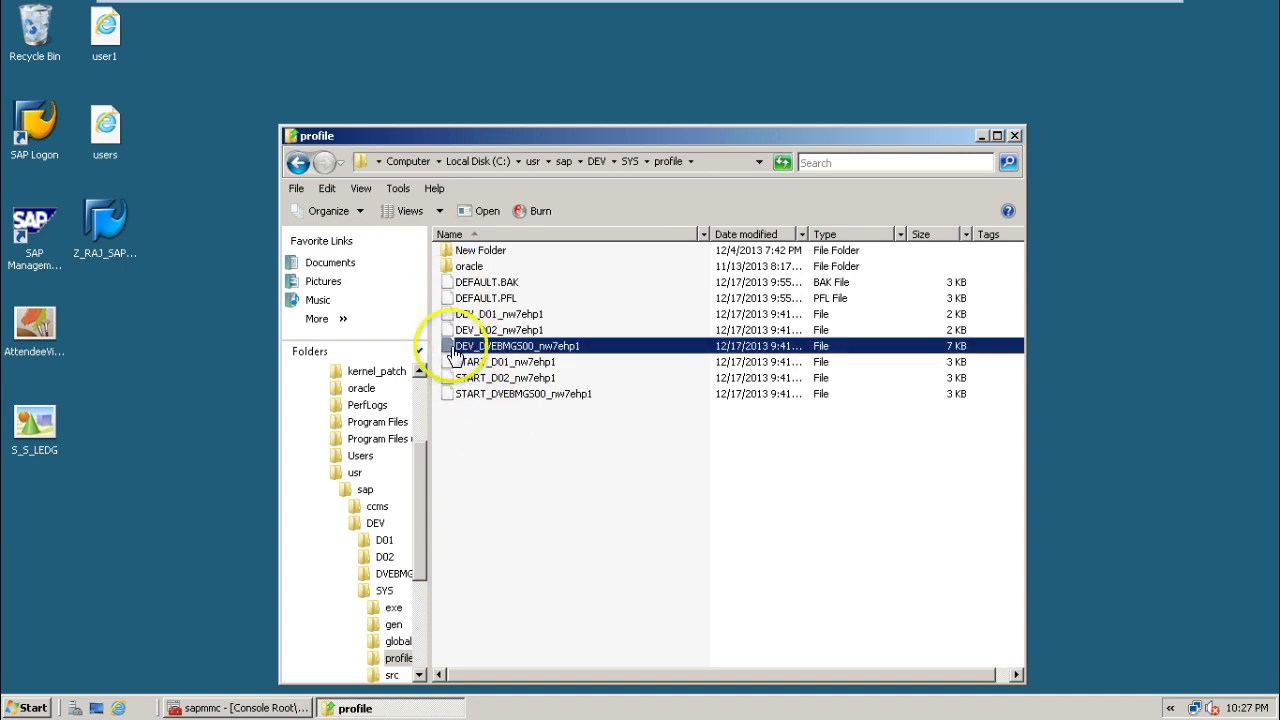
mouse_move(457, 350)
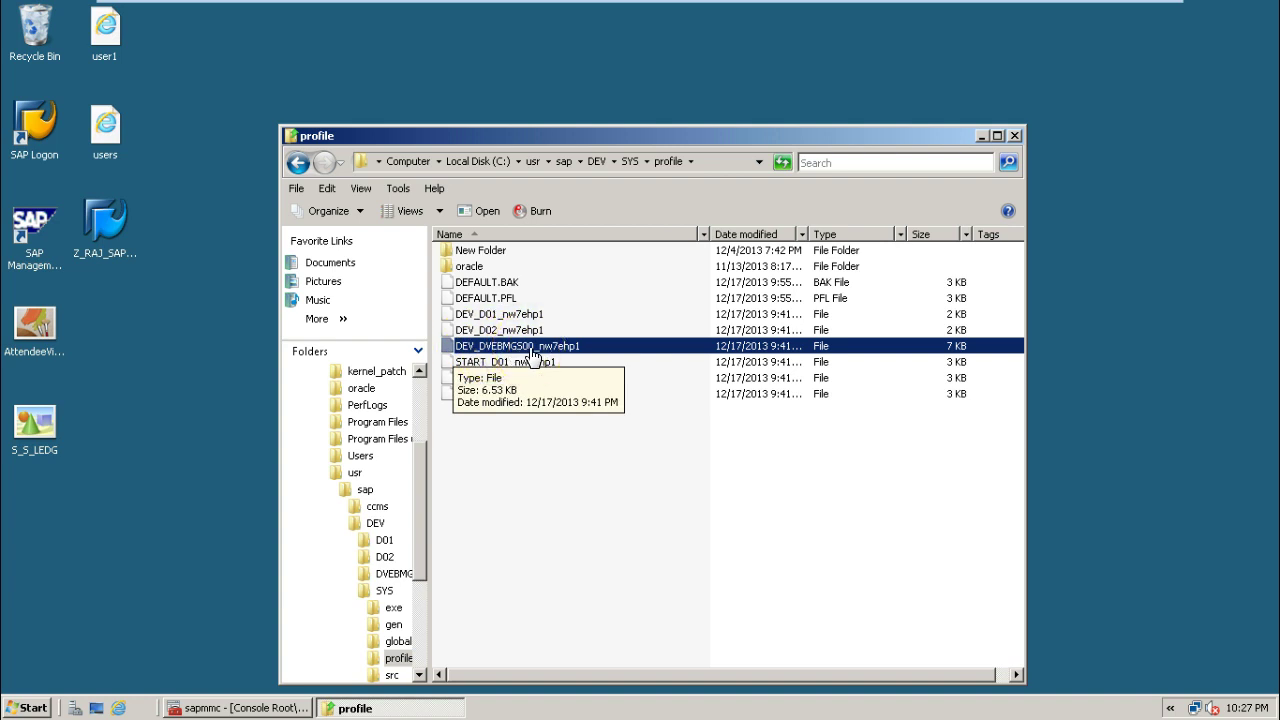
click(470, 330)
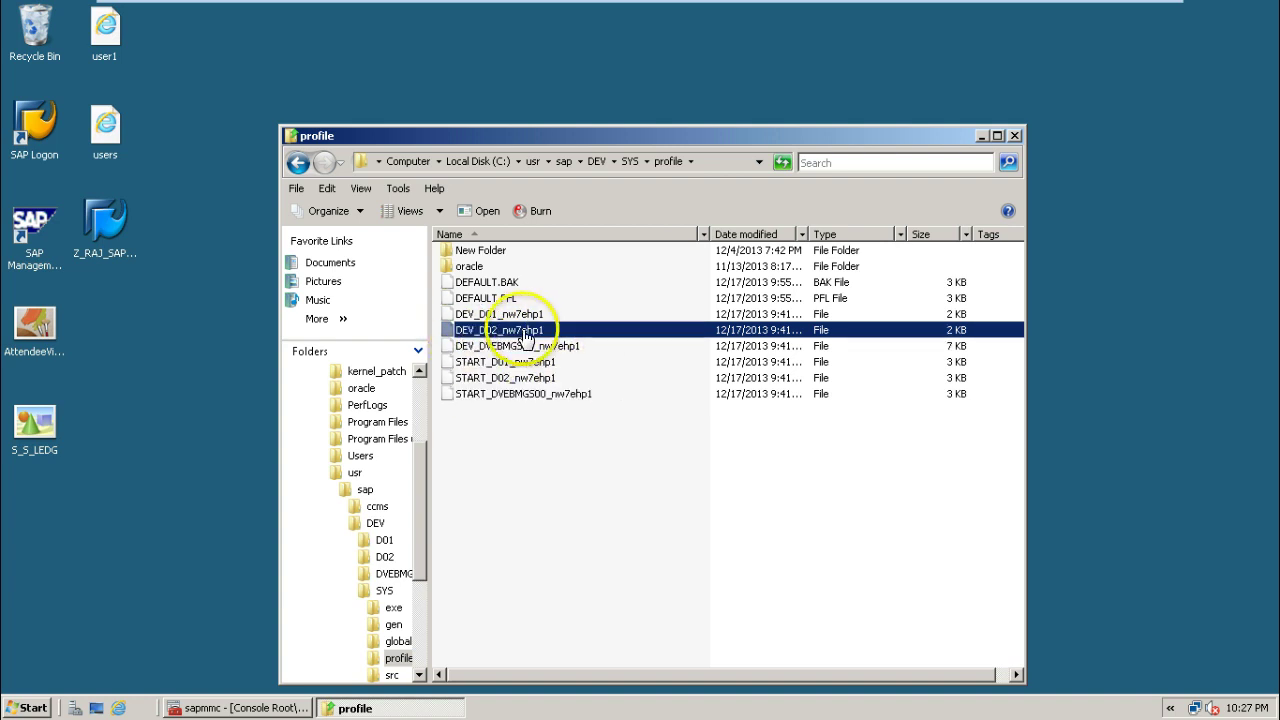
mouse_move(530, 337)
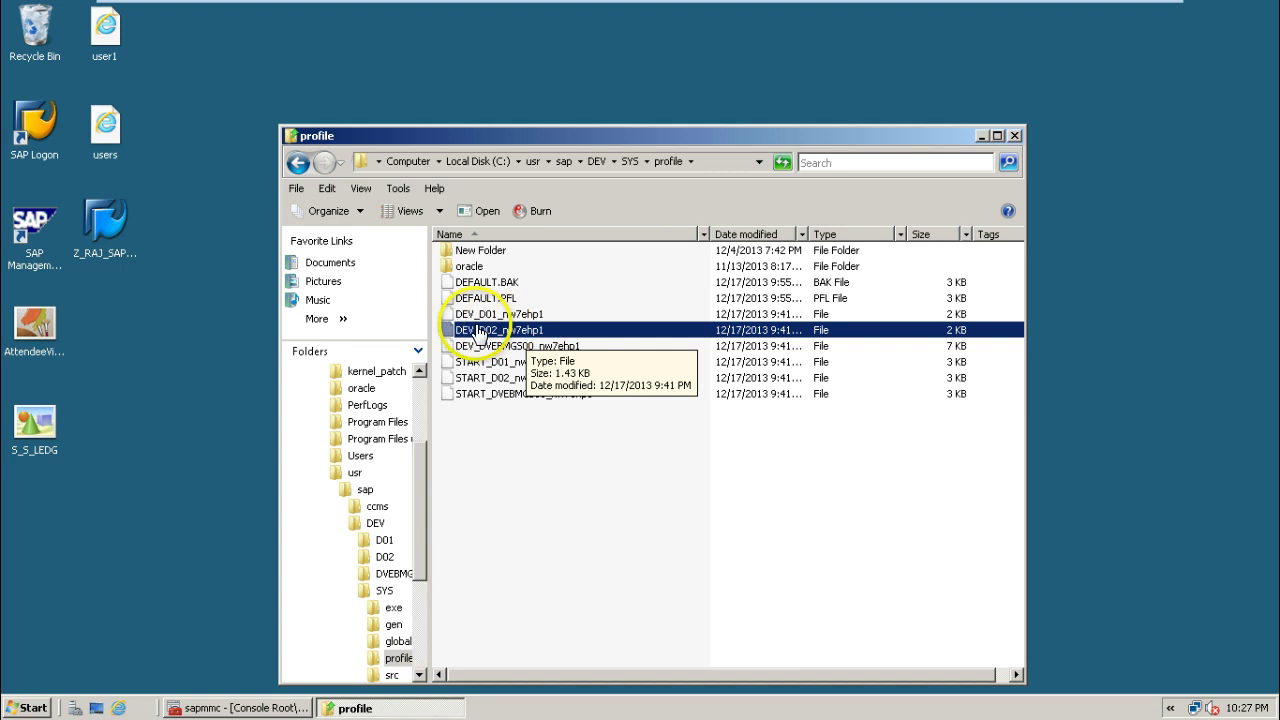
click(450, 314)
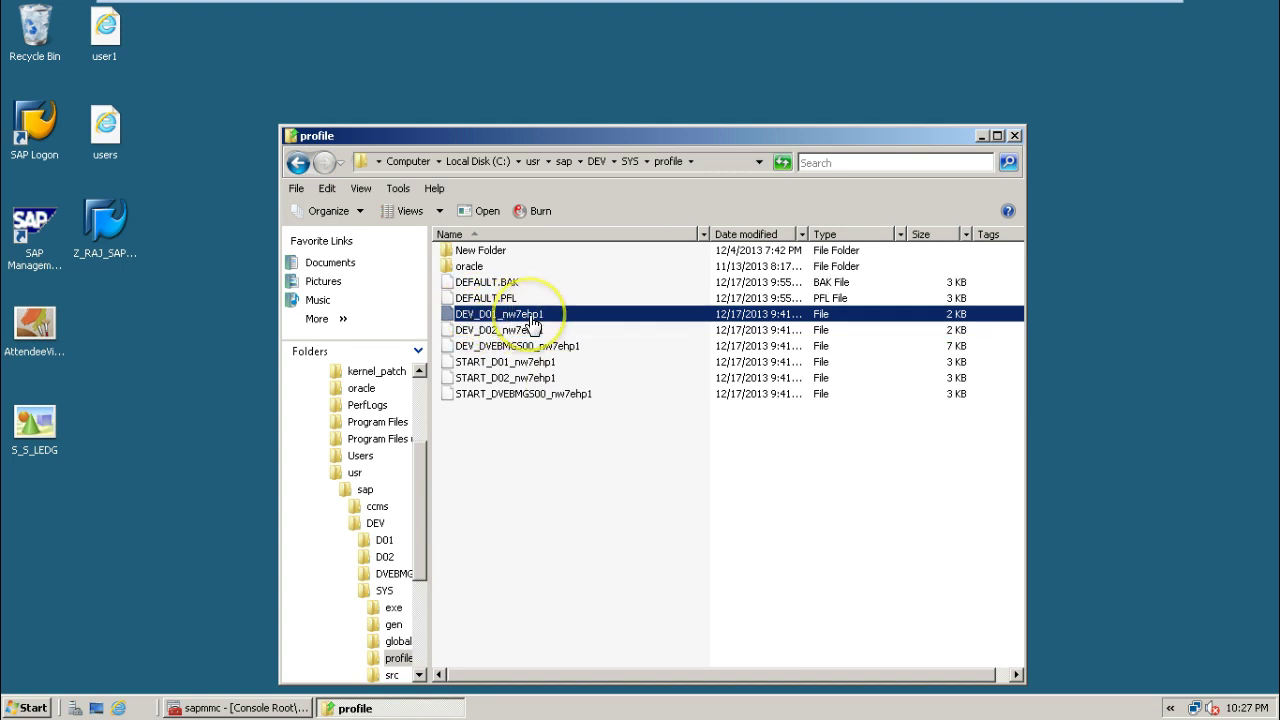
click(467, 348)
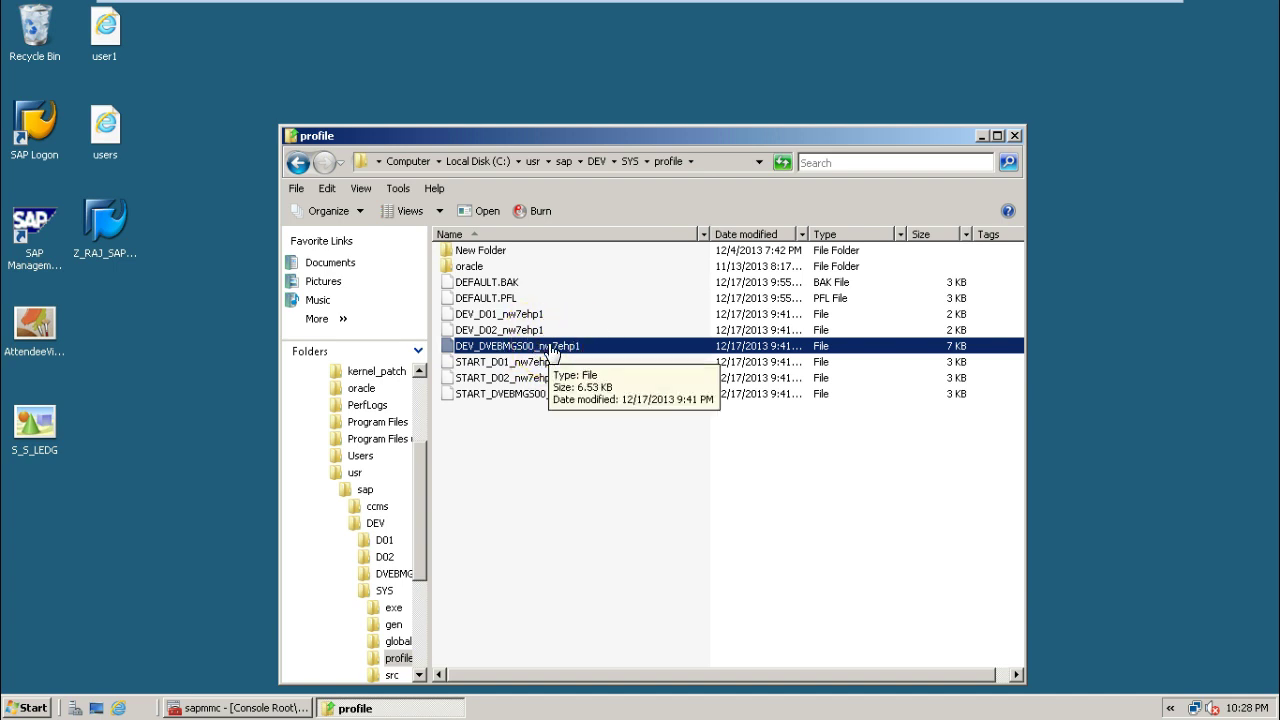
Step: Launch SAP Logon, check the QAS and DEV connections, and move its window aside to uncover the profile file names
click(30, 135)
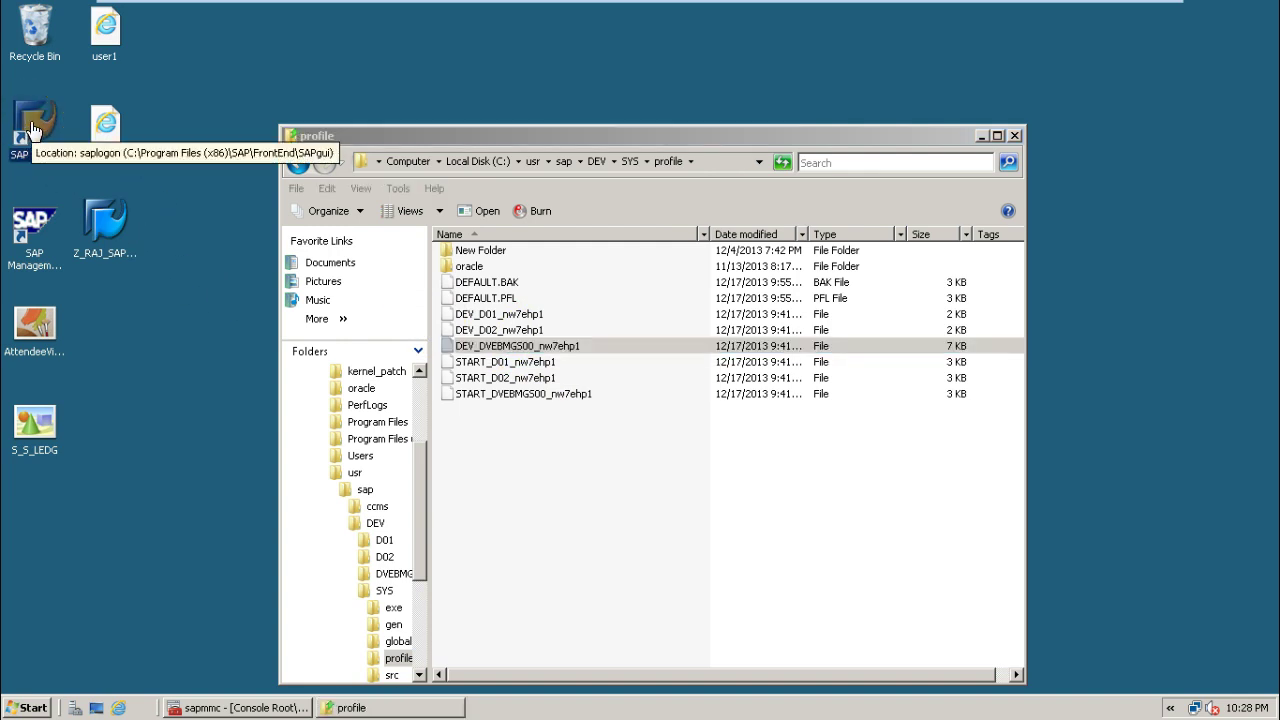
double_click(33, 130)
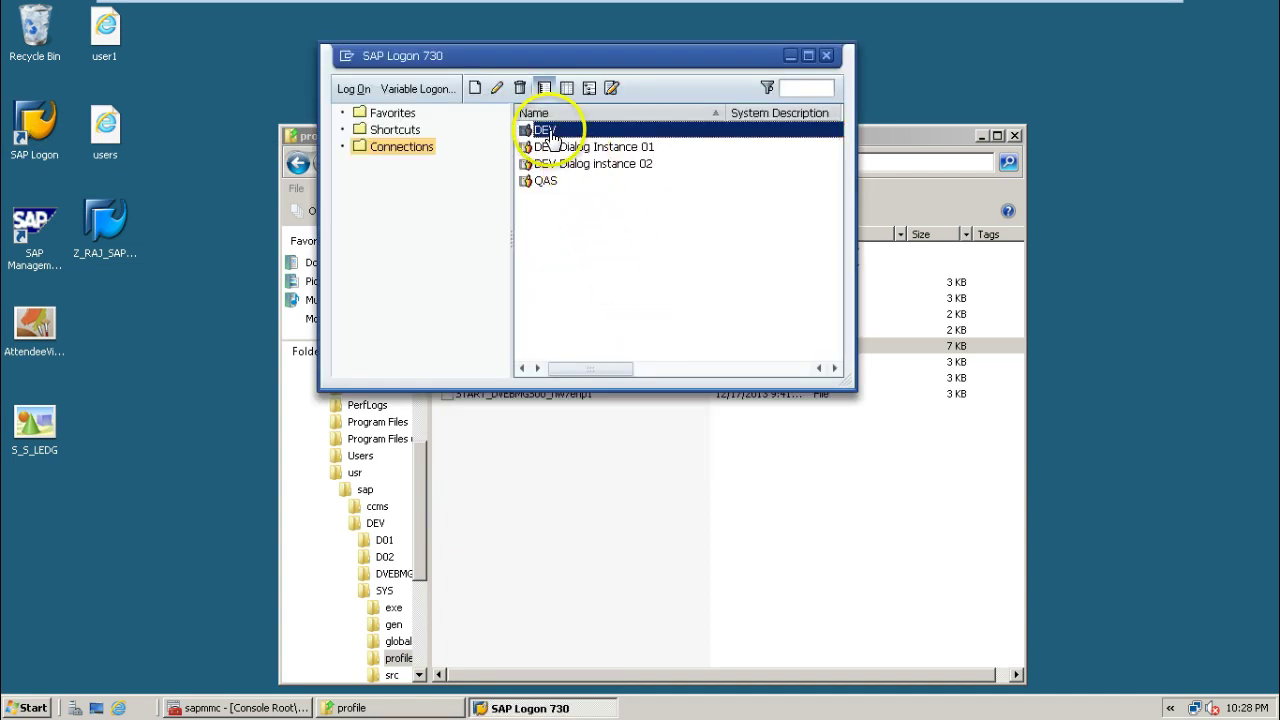
click(546, 184)
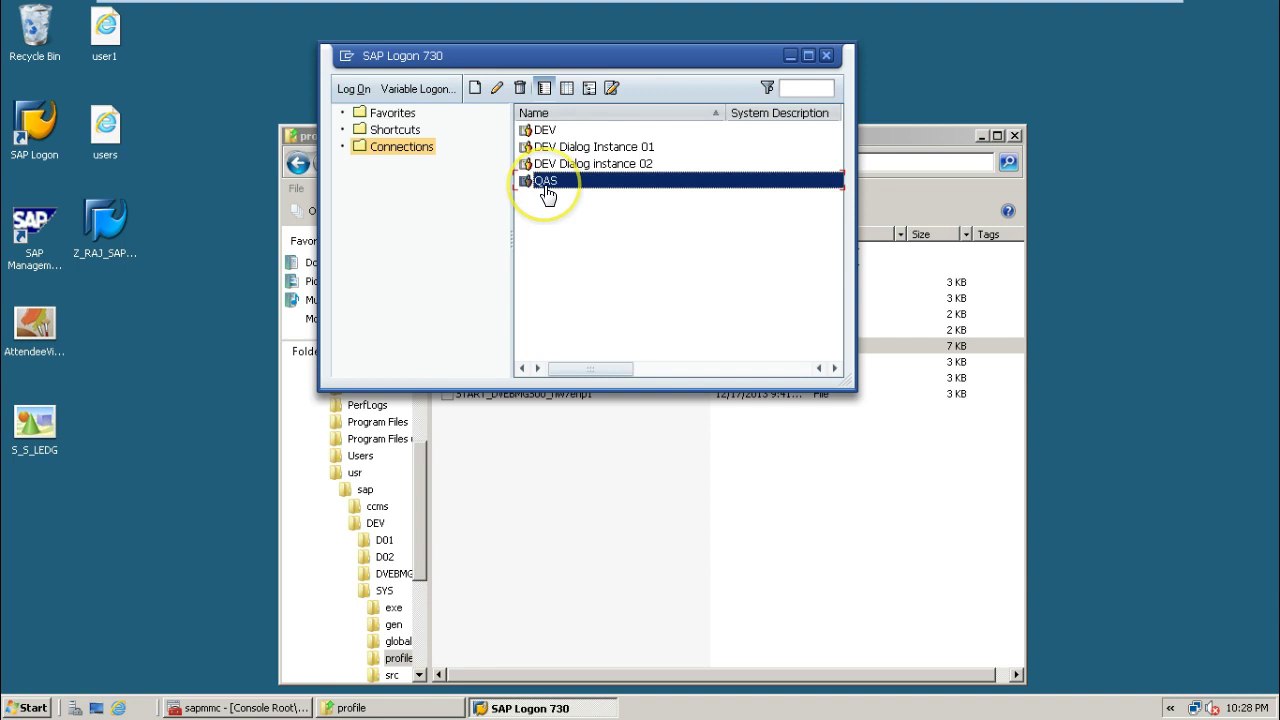
click(531, 131)
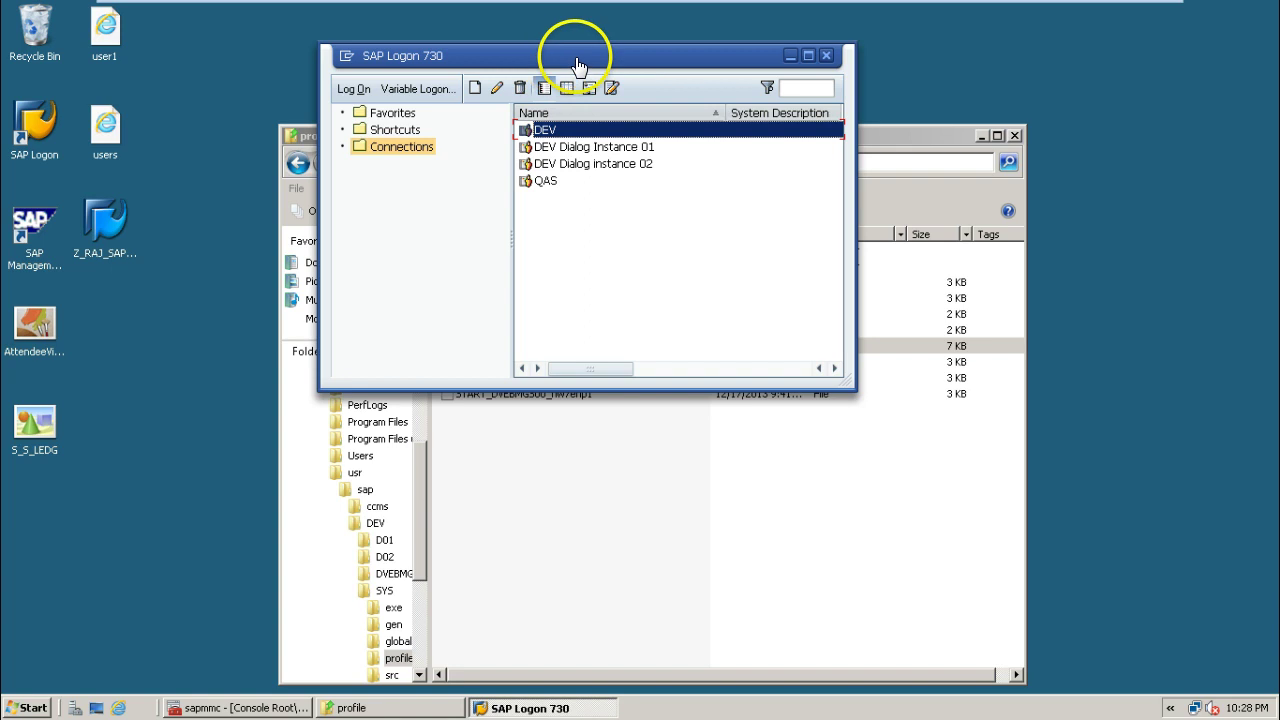
drag(693, 57, 981, 55)
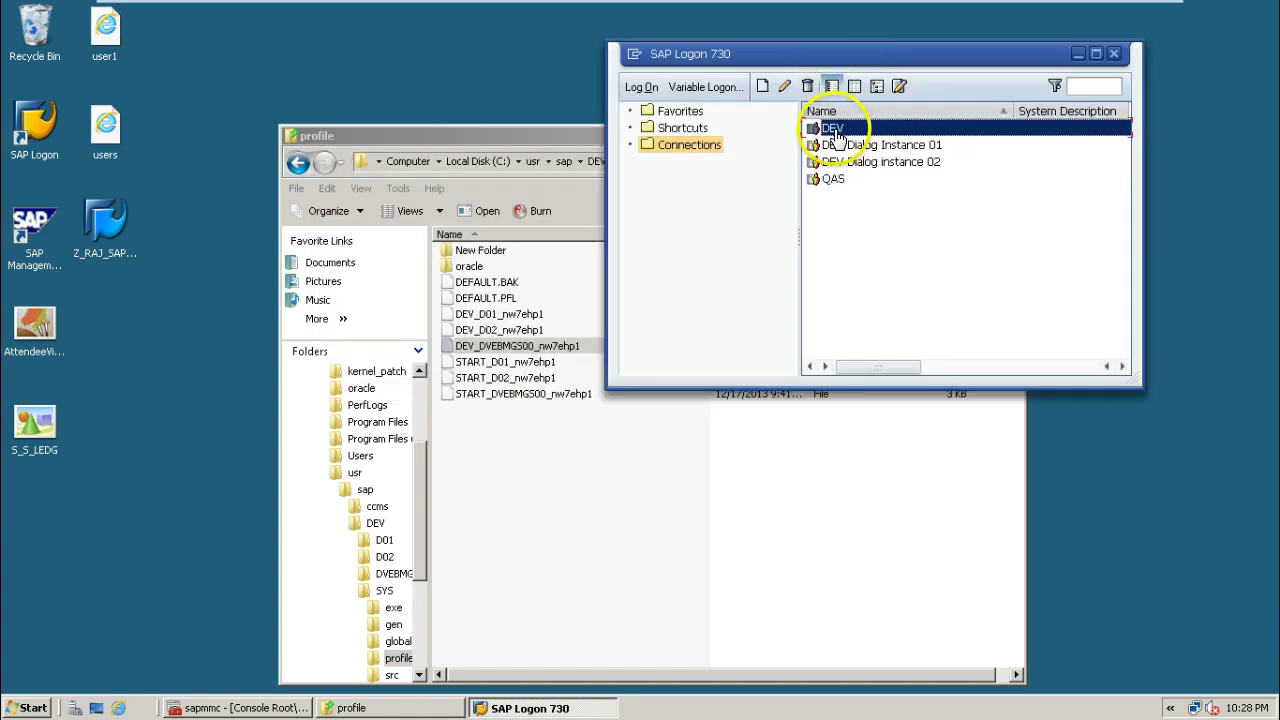
Step: Switch to the SAP Management Console, restore it to a smaller window, and show instance nw7ehp1 0 under the DEV system
click(200, 710)
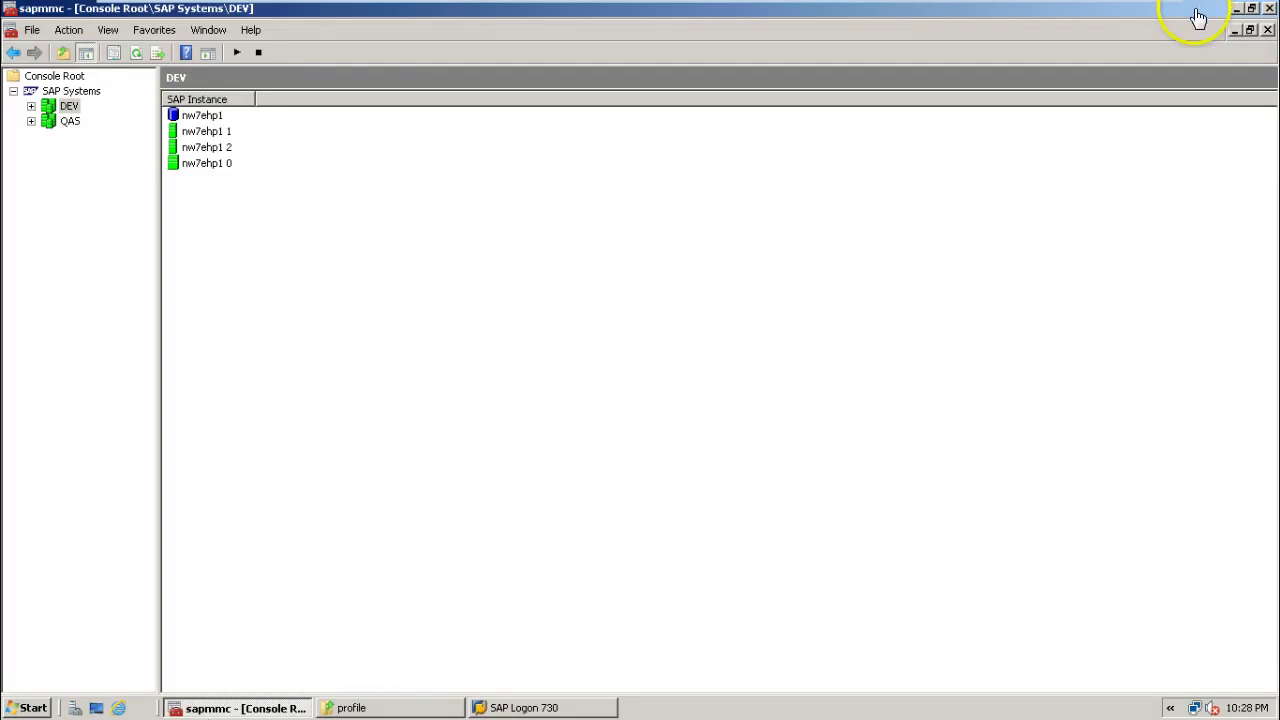
click(1252, 10)
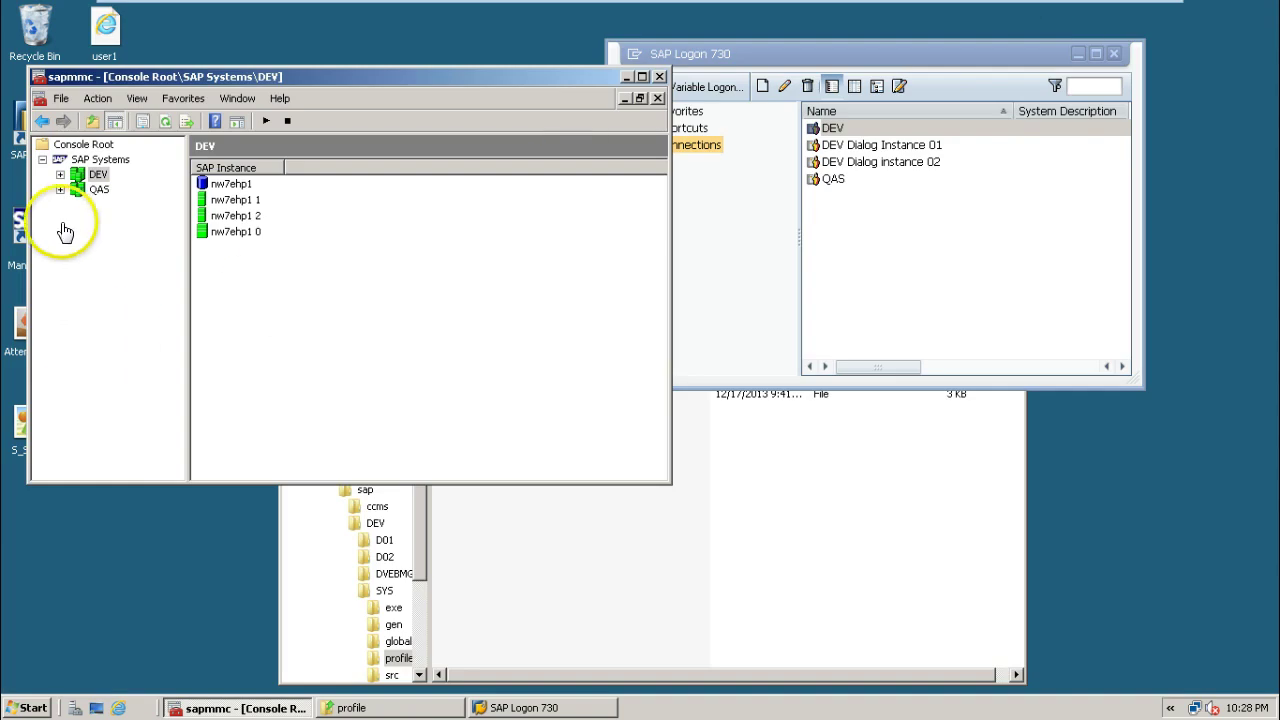
click(60, 175)
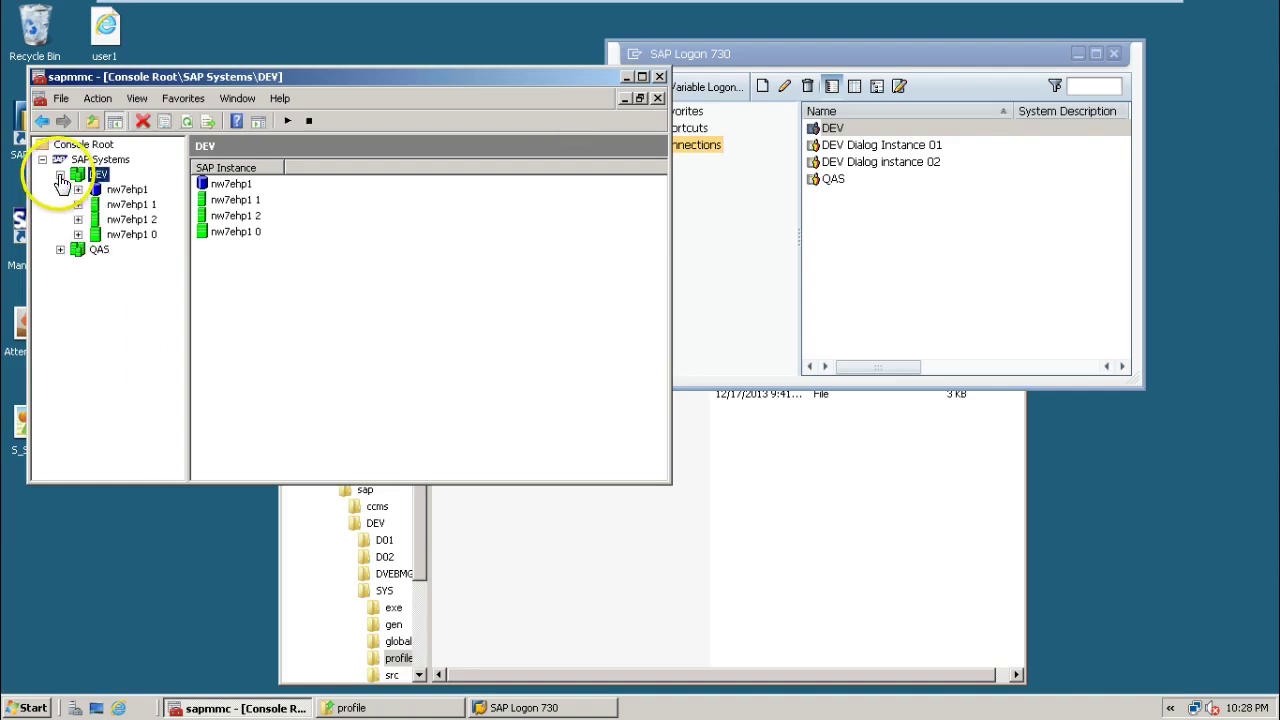
click(133, 236)
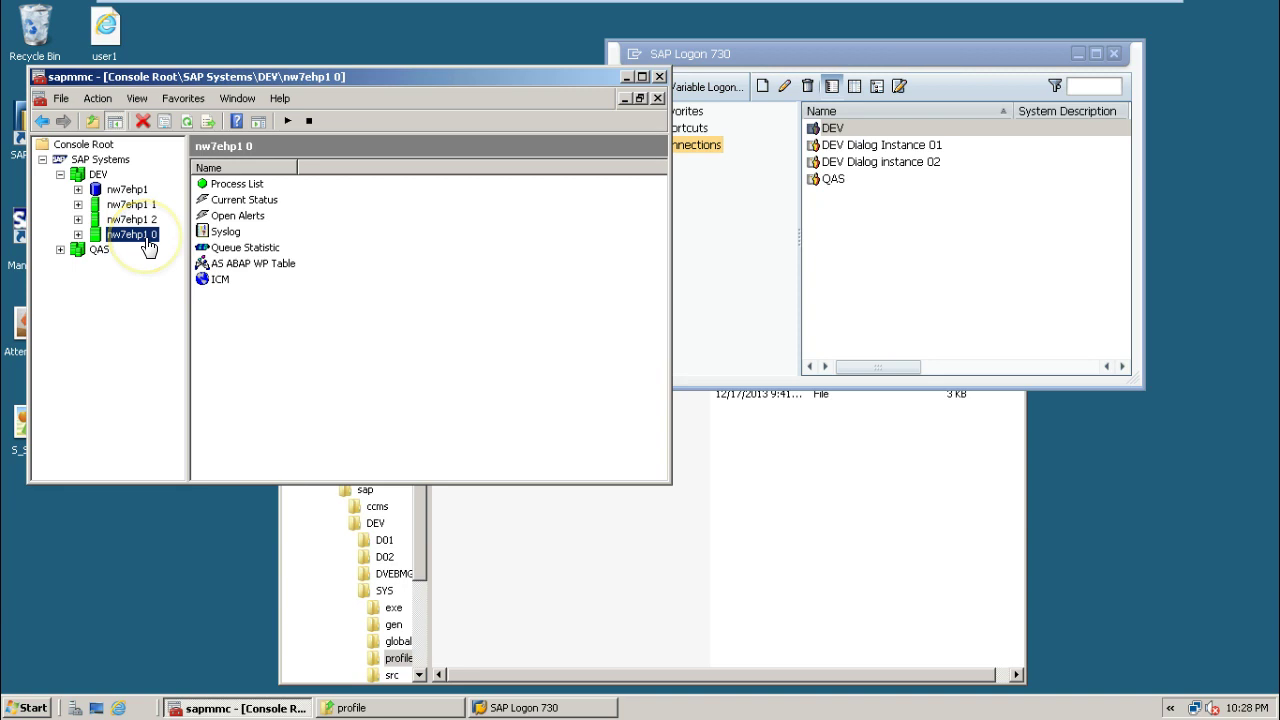
Step: Compare the DEV_DVEBMGS00, DEV_D02 and DEV_D01 profile files with instances nw7ehp1 0, 2 and 1 in the management console
click(587, 580)
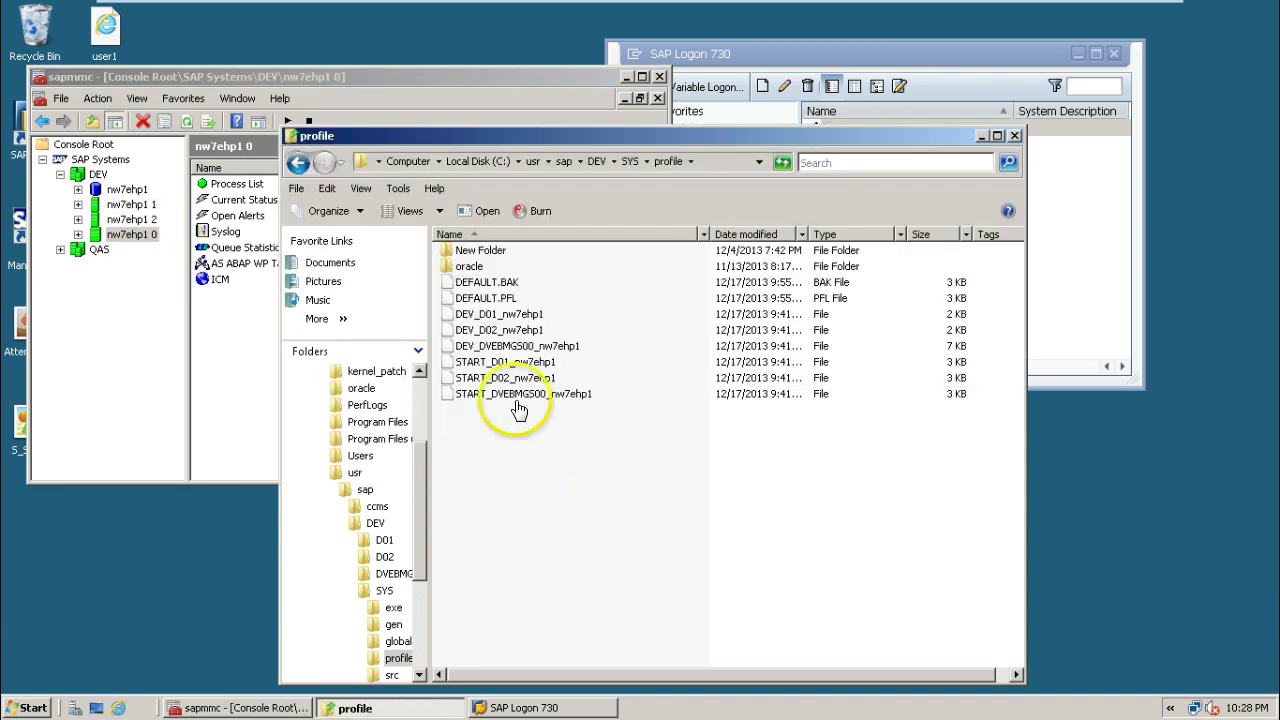
click(515, 346)
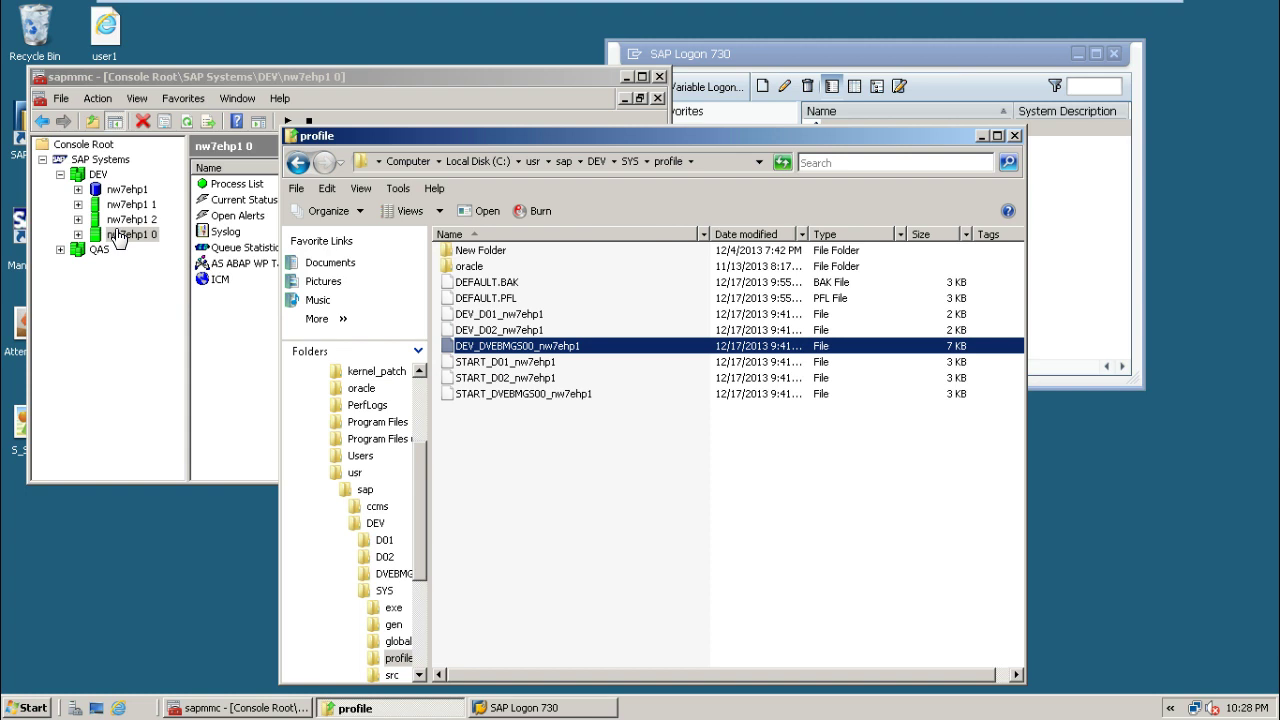
click(499, 330)
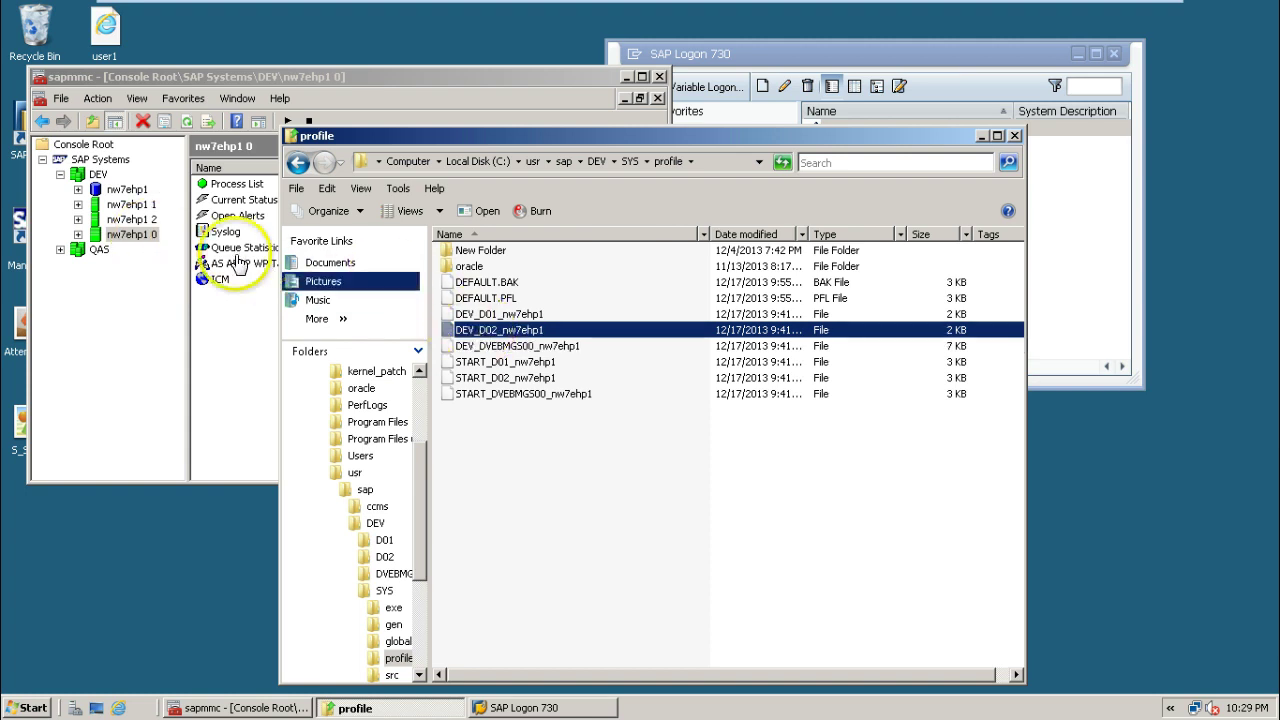
click(132, 219)
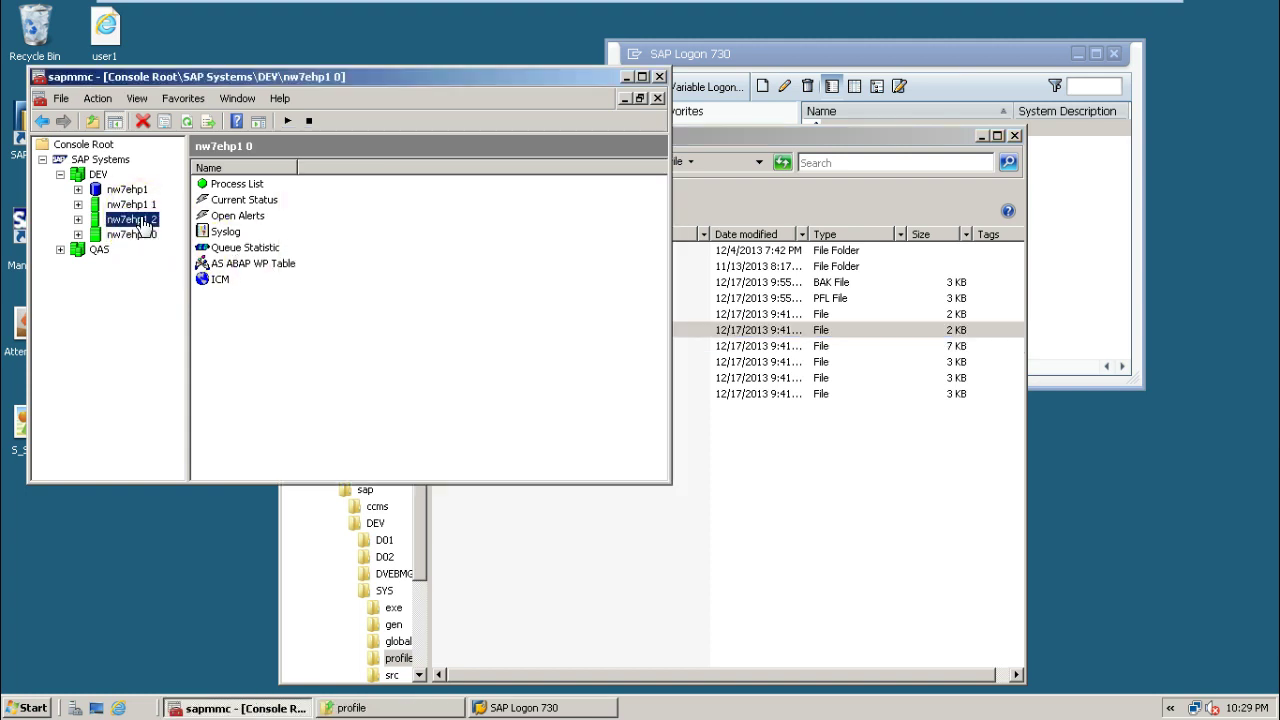
click(837, 529)
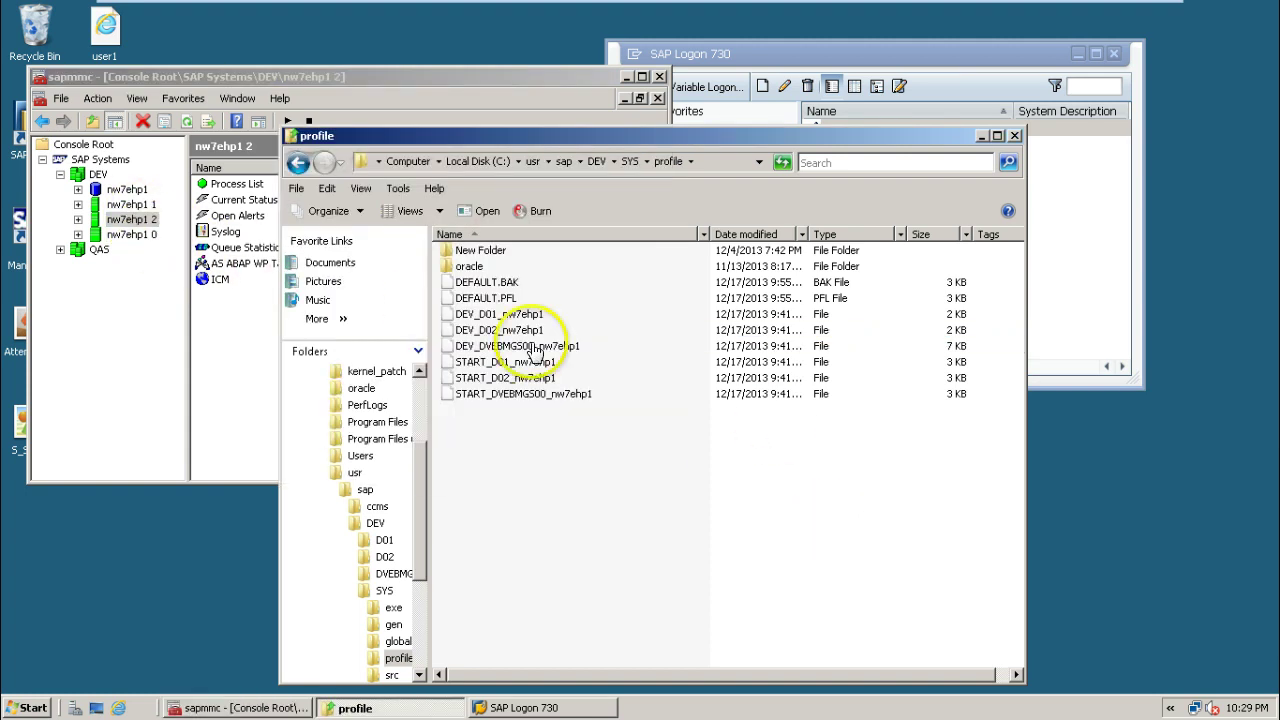
click(460, 316)
click(134, 205)
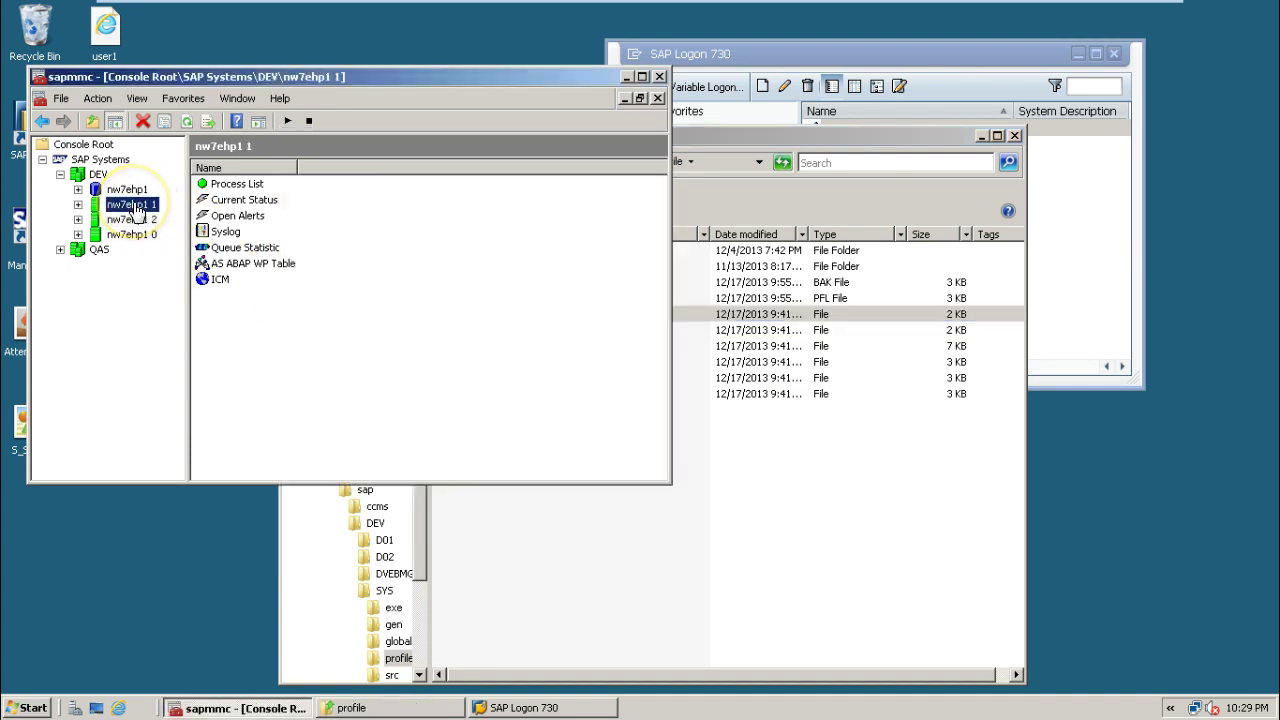
click(136, 207)
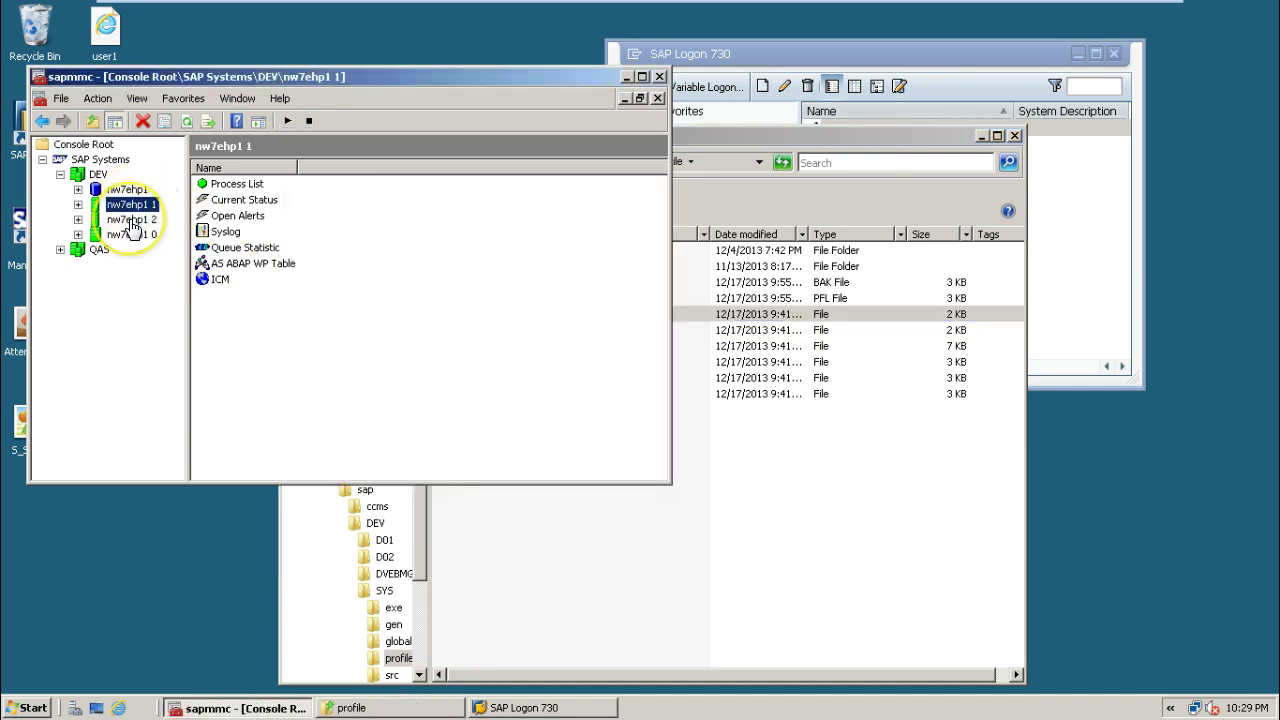
Step: Show instance nw7ehp1 0 in the management console and select its profile file DEV_DVEBMGS00_nw7ehp1 in the profile folder
click(131, 234)
click(755, 528)
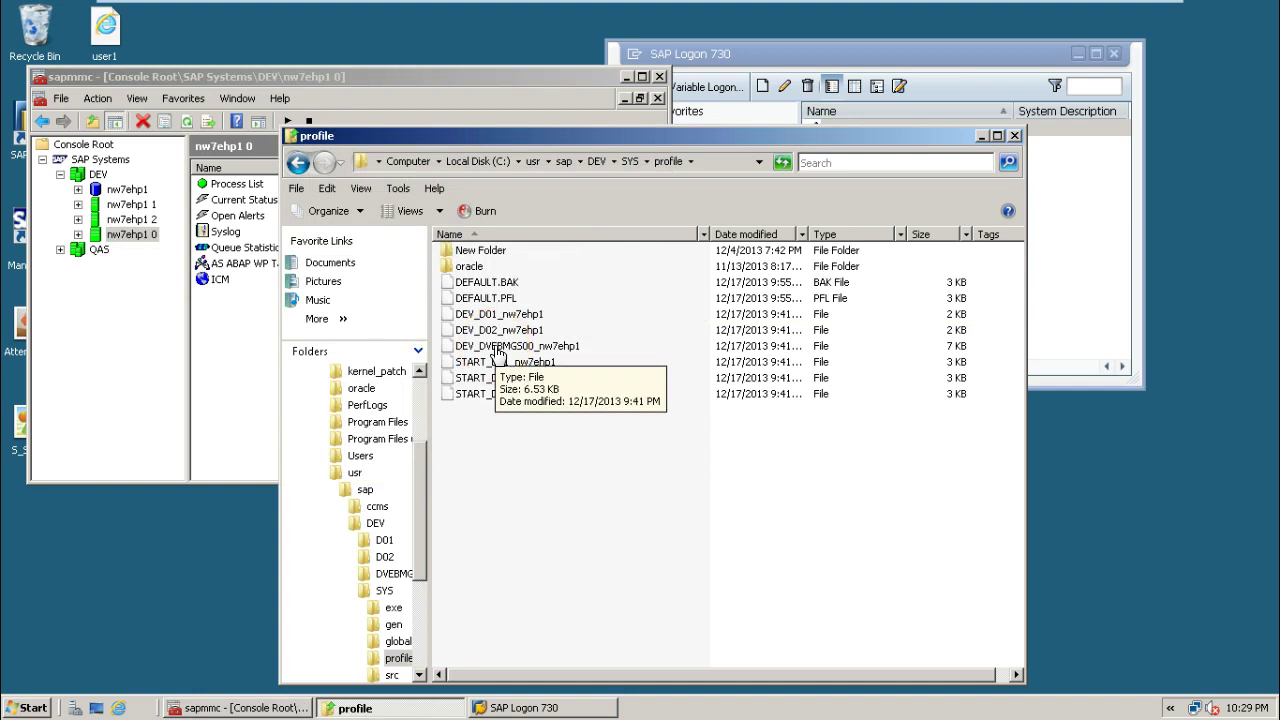
click(497, 347)
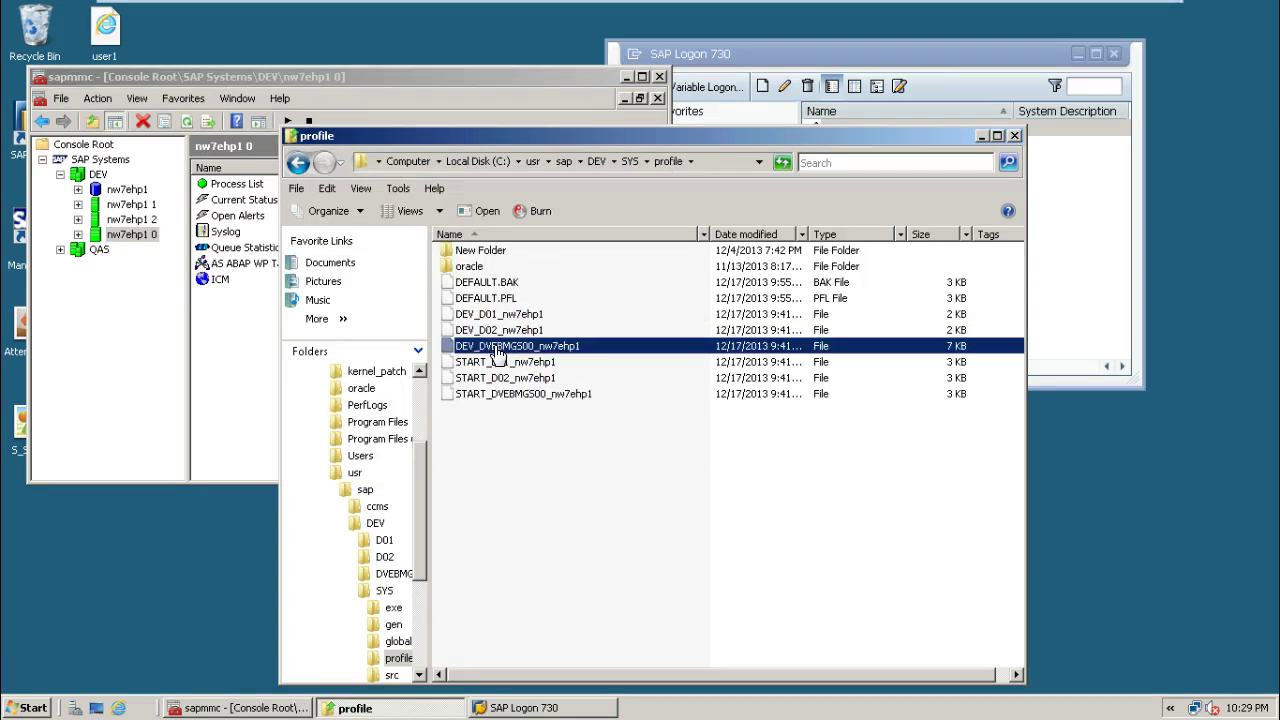
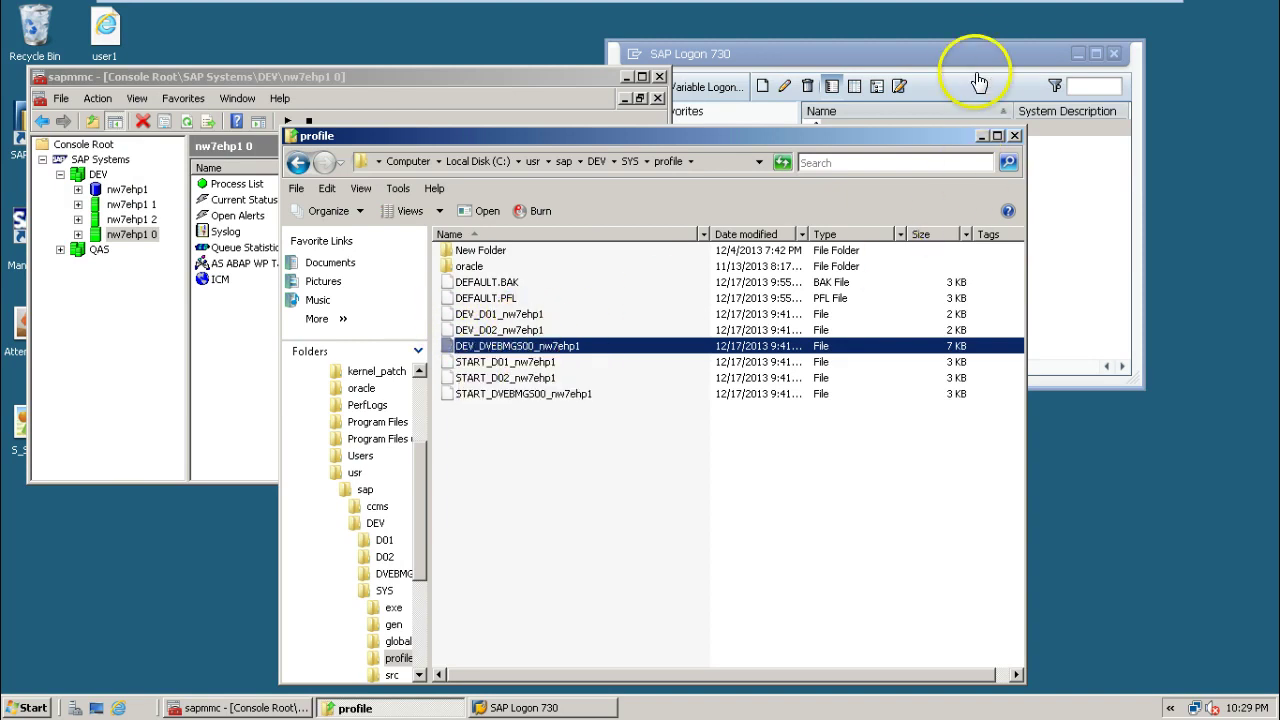
Step: Switch to SAP Logon and check the DEV connection's instance number and system ID in its properties
click(971, 56)
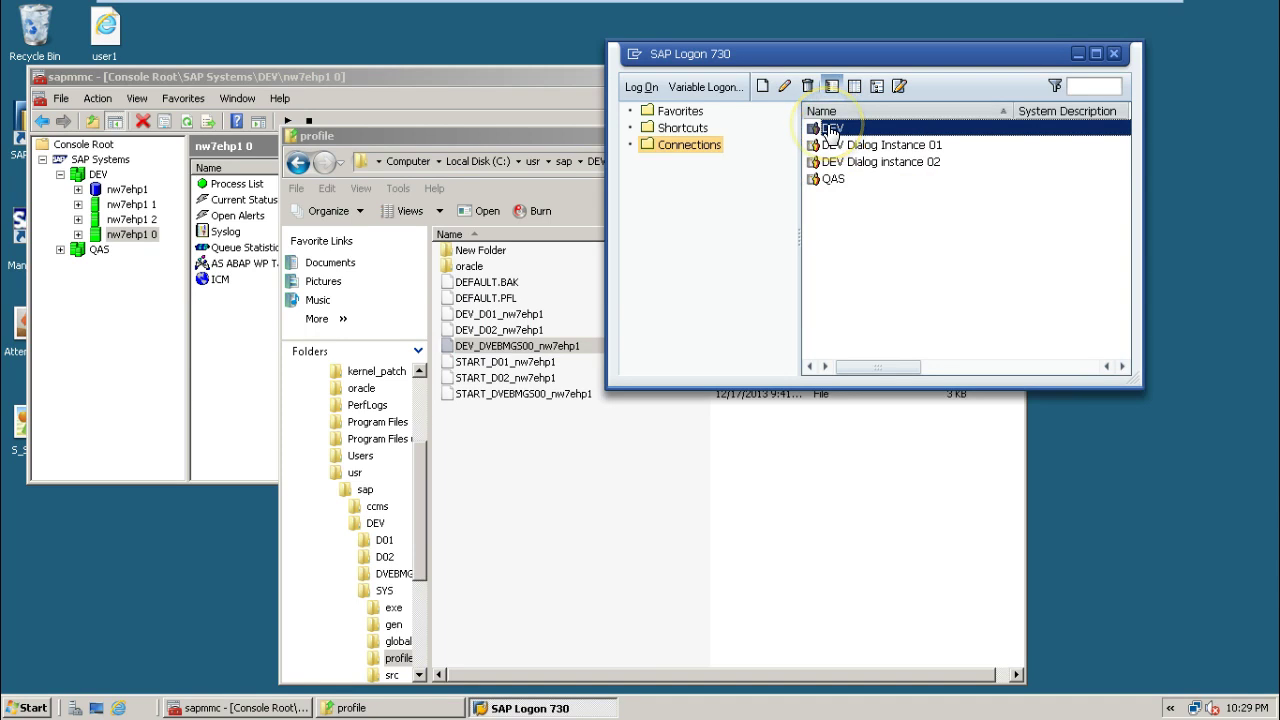
click(830, 131)
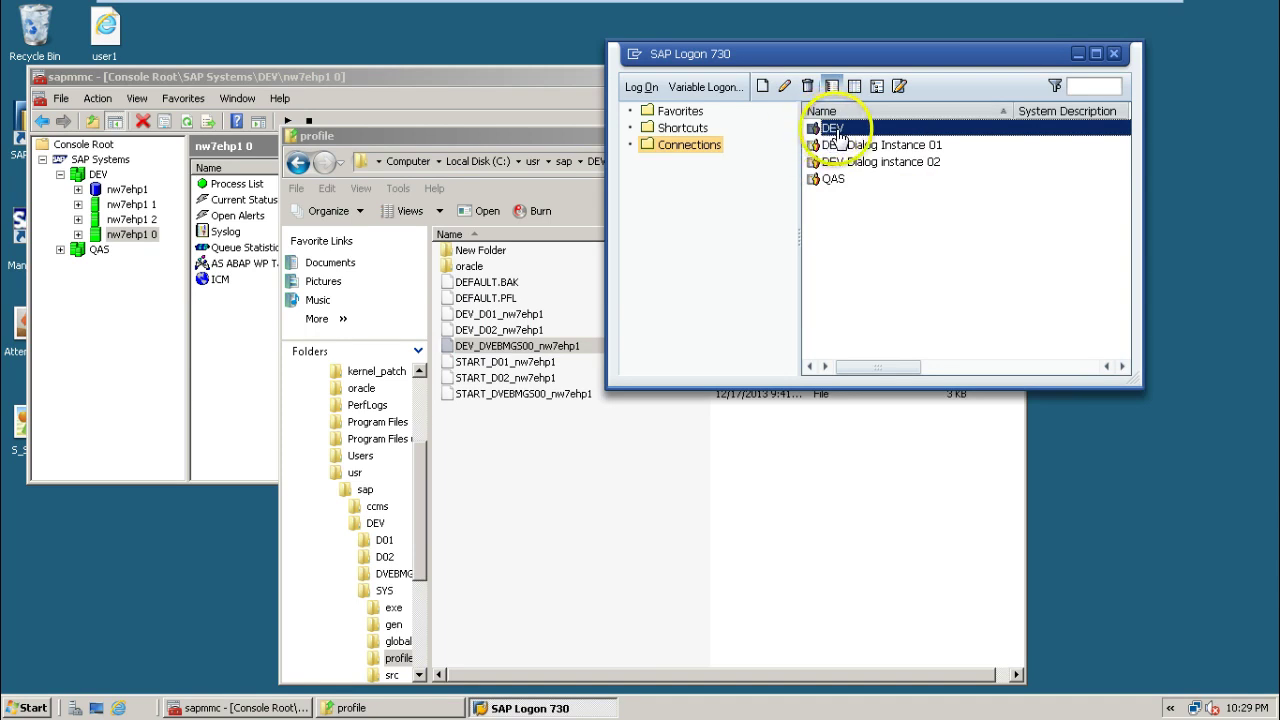
click(845, 136)
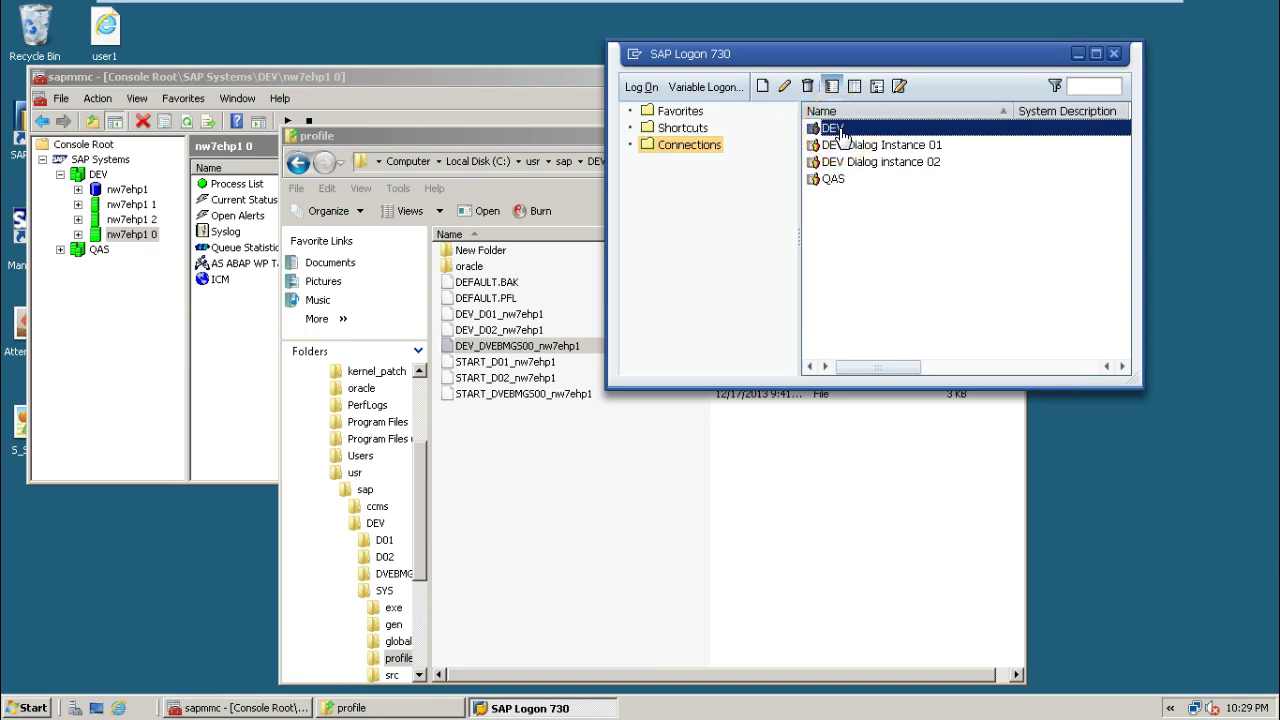
right_click(840, 135)
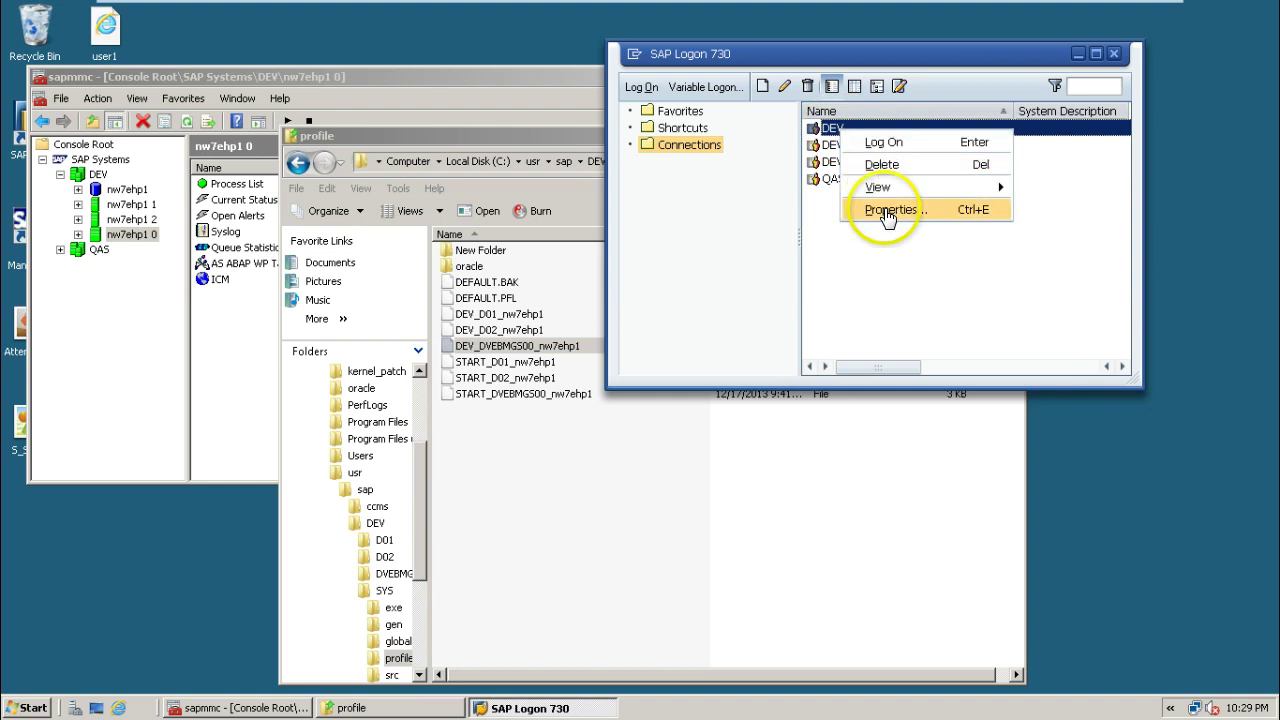
click(885, 211)
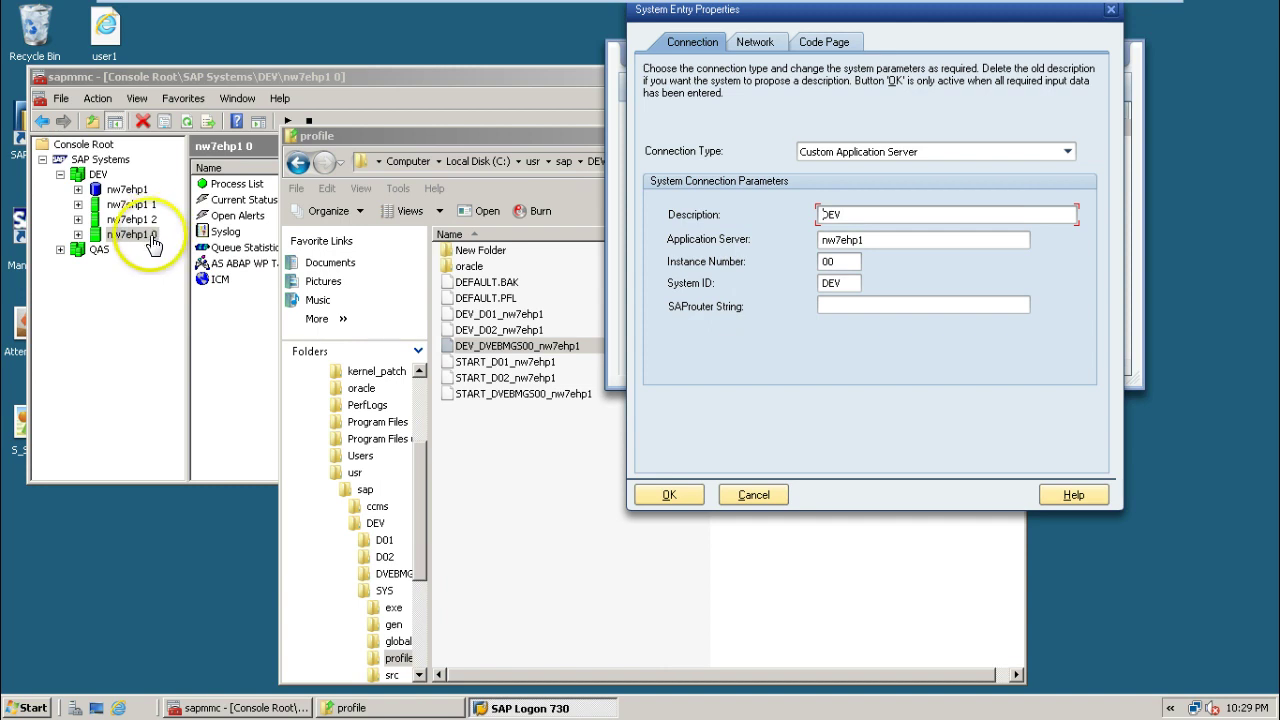
double_click(850, 284)
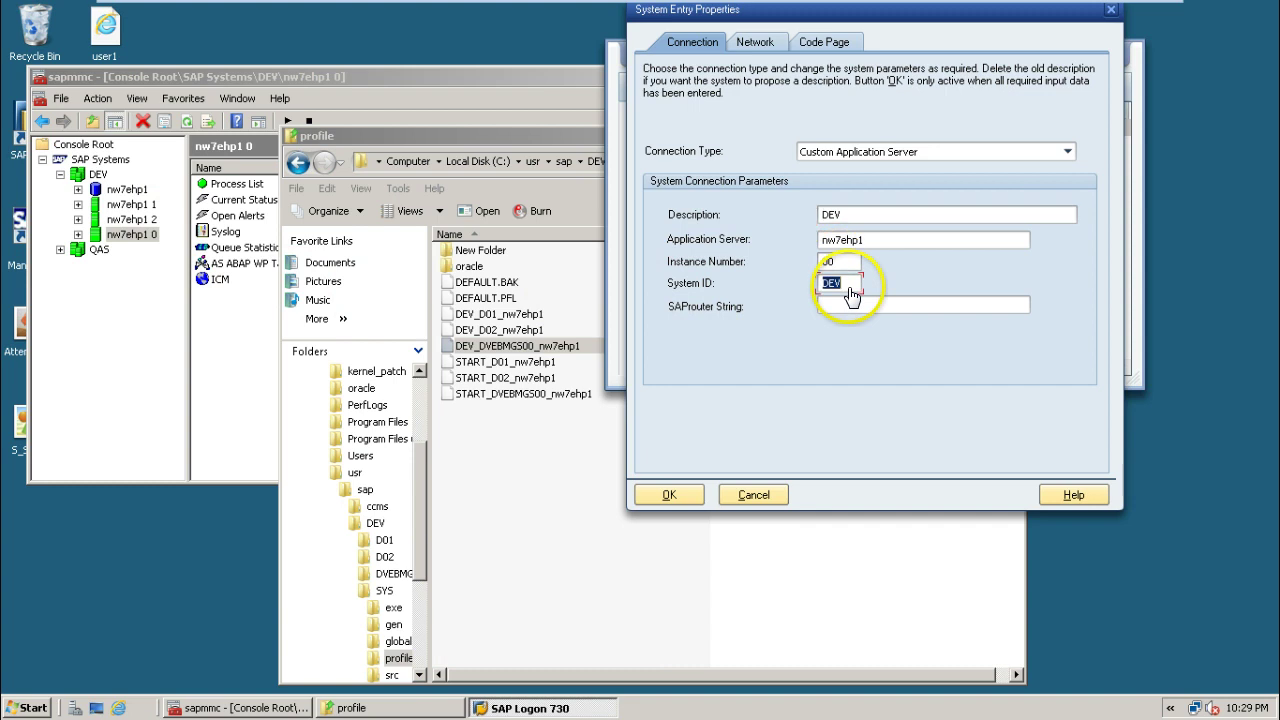
click(669, 495)
Step: Open the logon screen of the DEV system from its SAP Logon connection
click(838, 130)
double_click(836, 132)
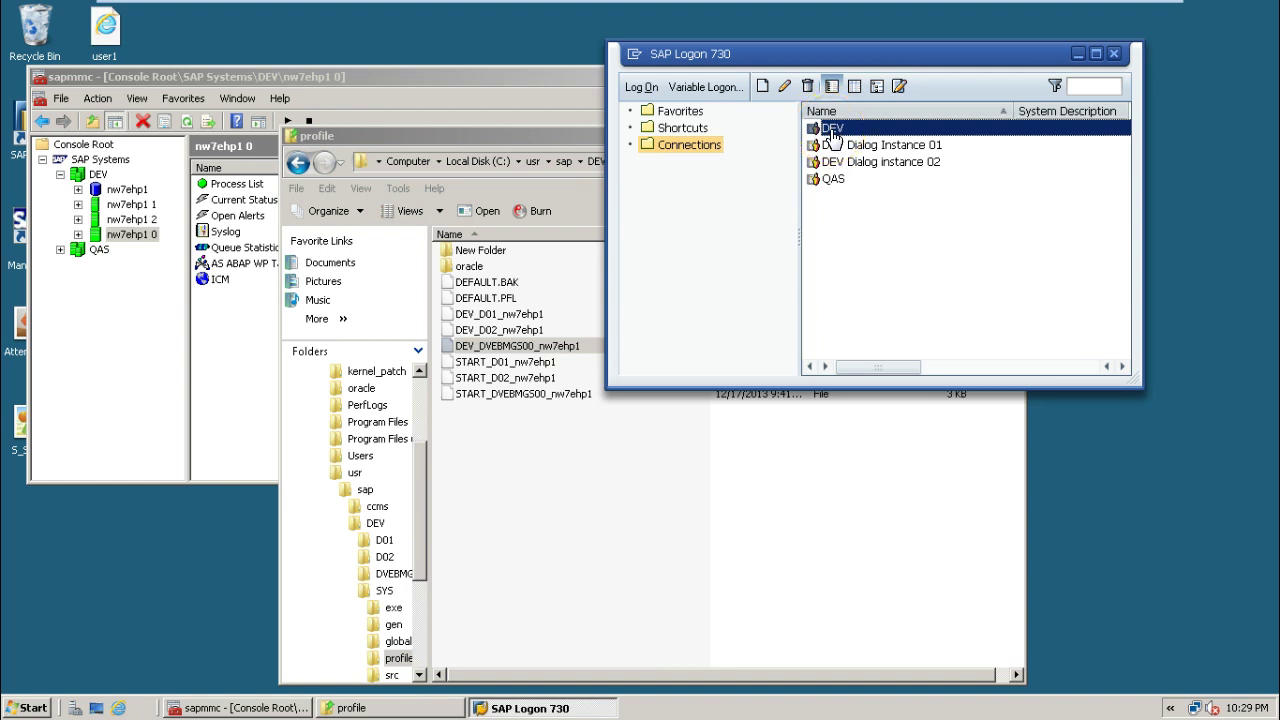
double_click(833, 134)
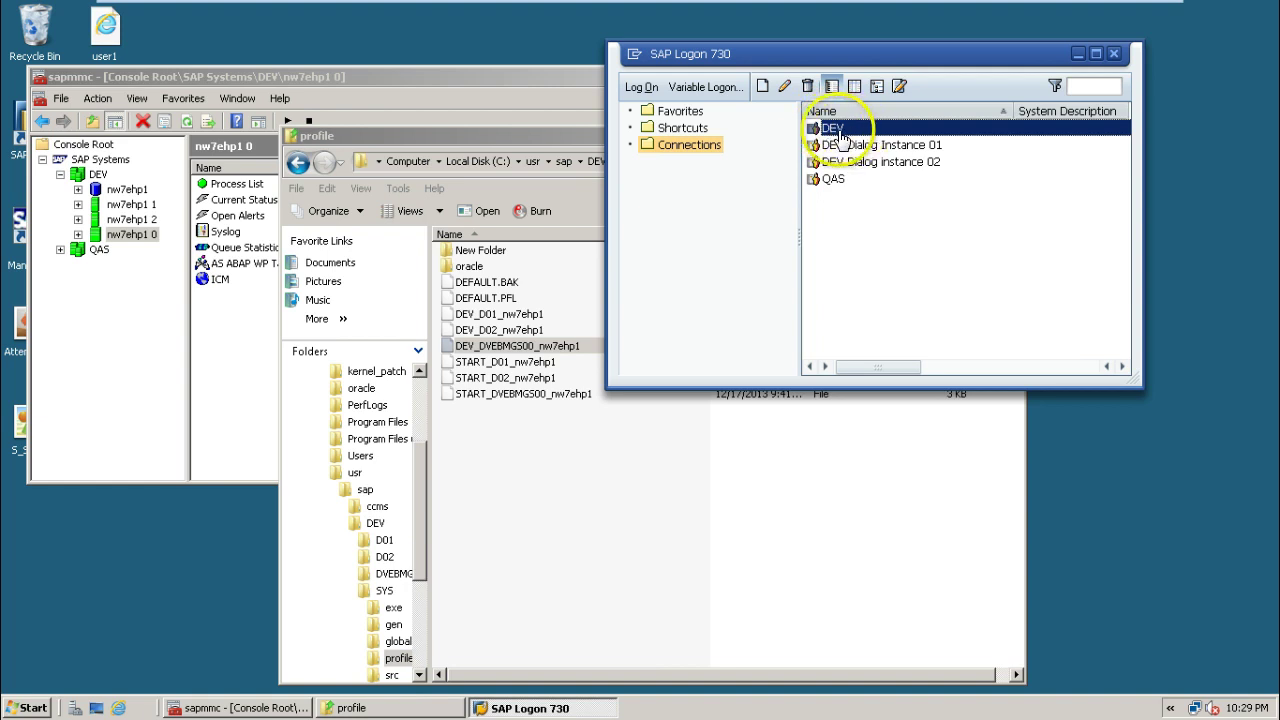
double_click(830, 133)
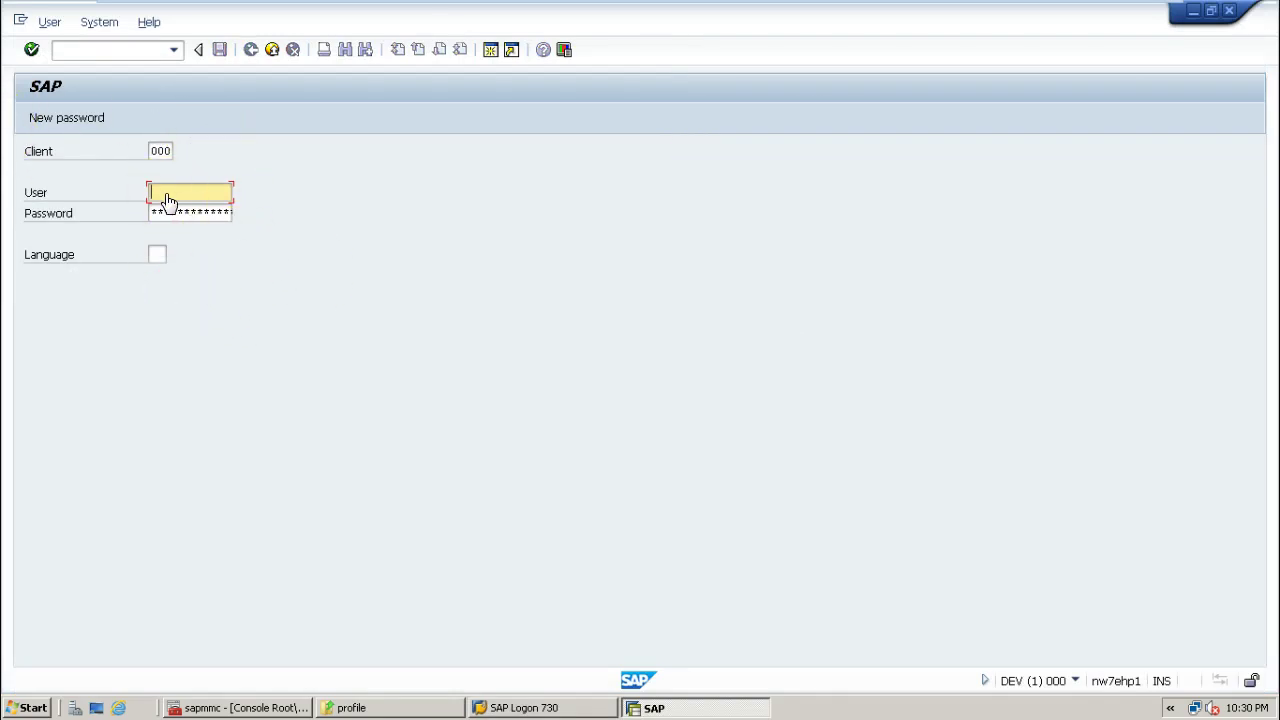
Step: Log on to client 001 as sapuser with the account password
key(shift+Tab)
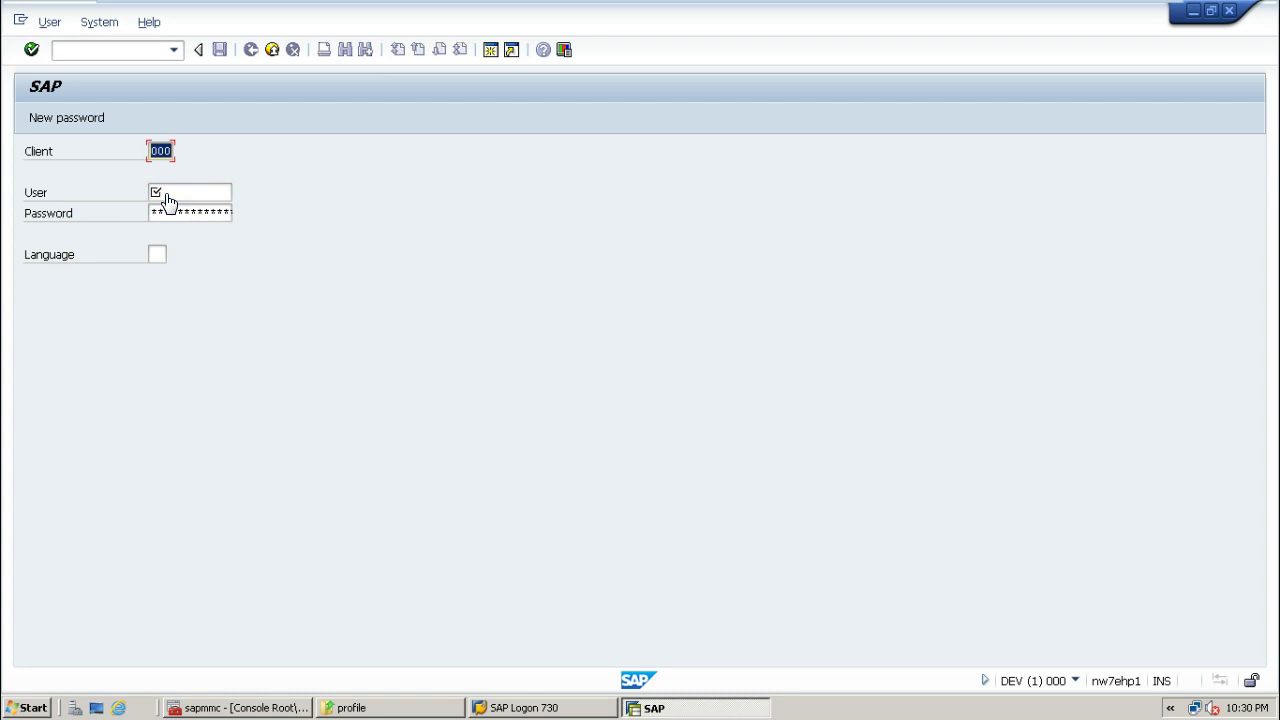
text(001)
click(167, 202)
text(sapuser)
key(Tab)
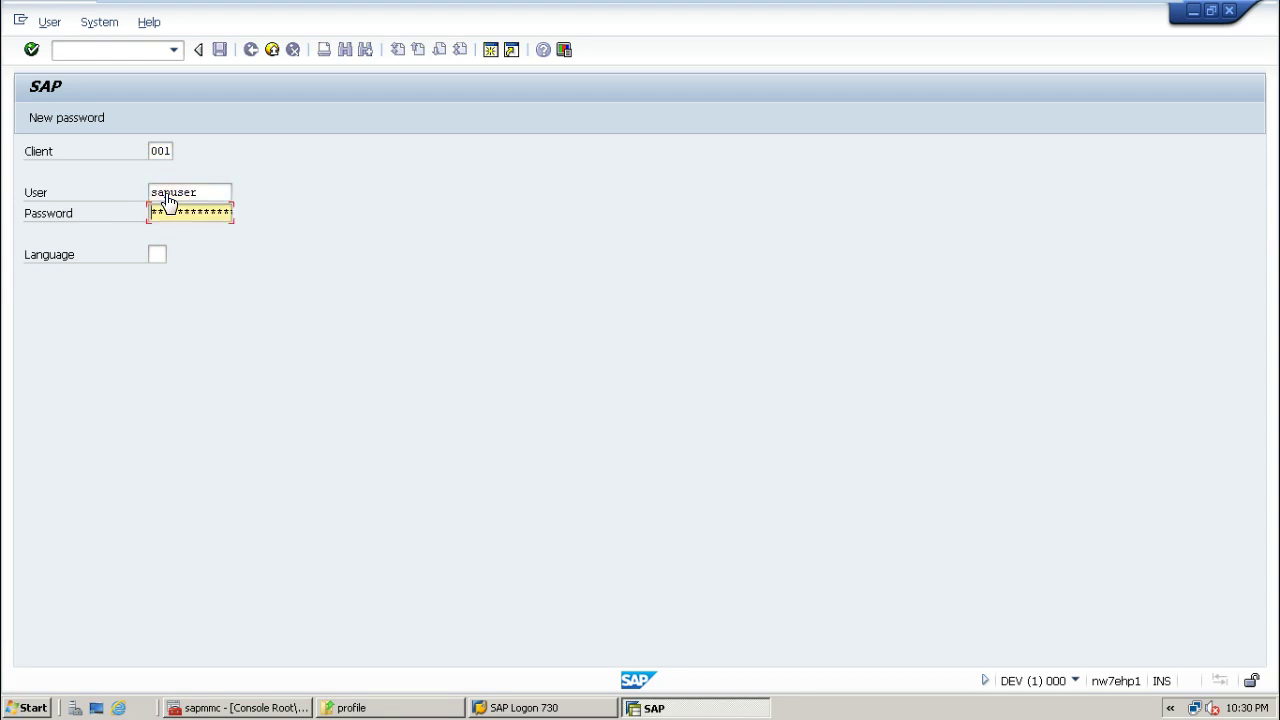
key(Return)
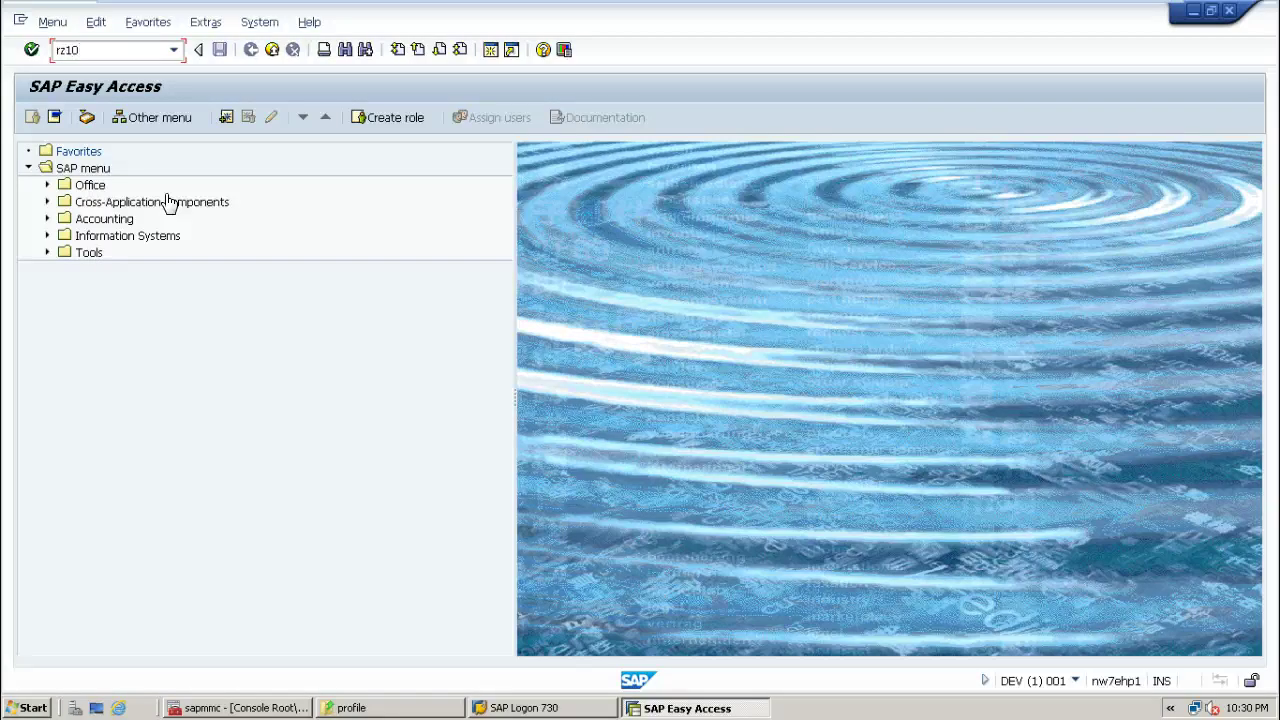
Step: Run transaction rz10 and bring up the list of available profiles for the Profile field
key(Return)
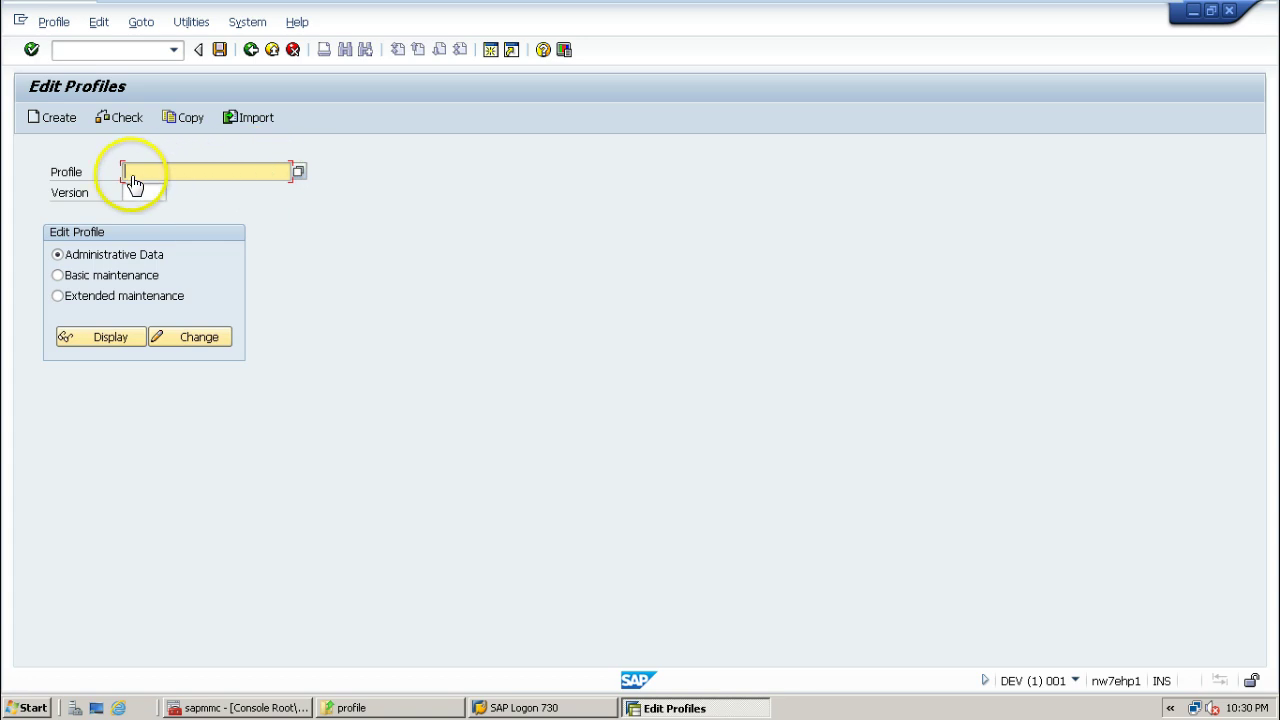
click(299, 173)
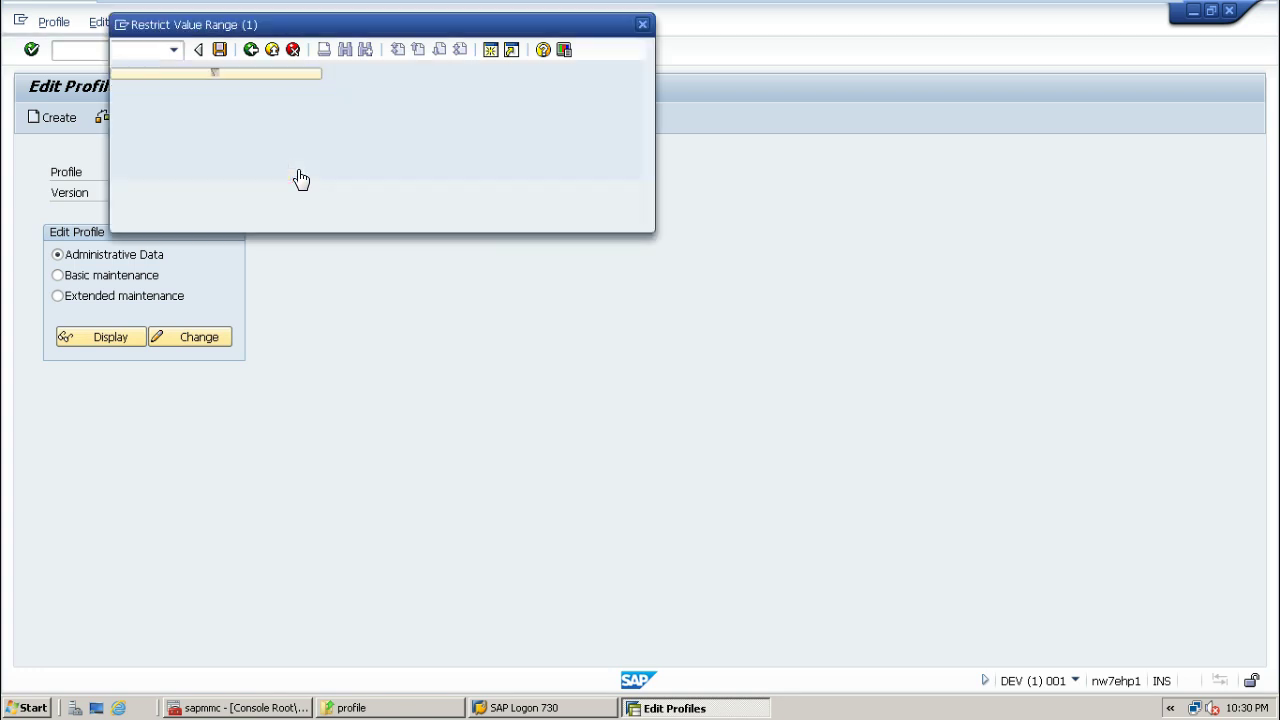
drag(450, 35, 834, 56)
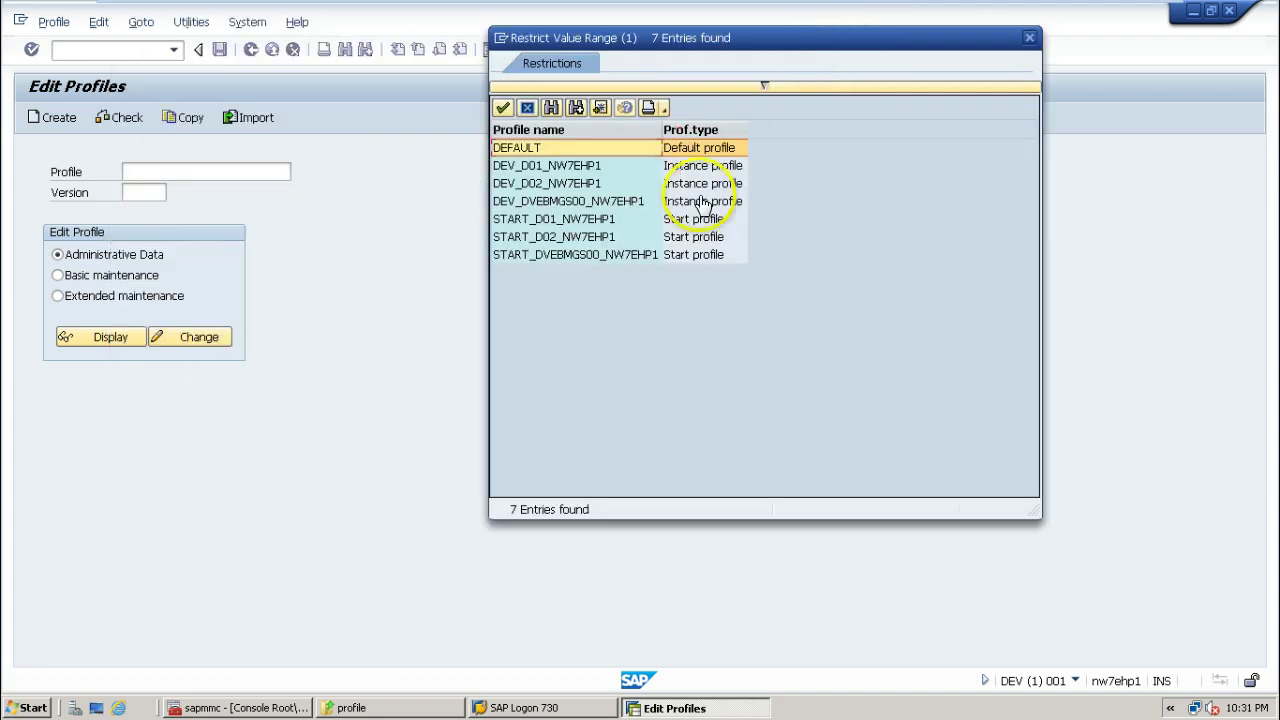
Step: Examine the listed default, instance and start profiles, comparing each profile name with its profile type
click(515, 172)
click(512, 148)
click(512, 168)
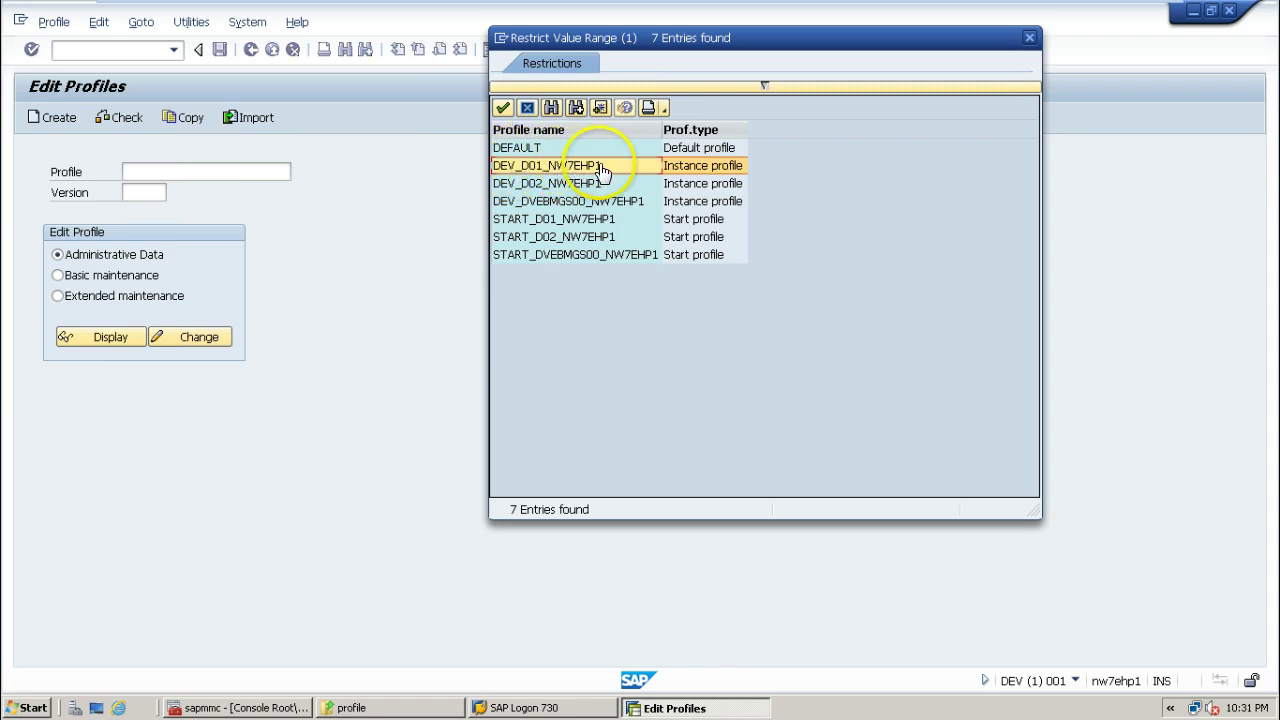
click(519, 189)
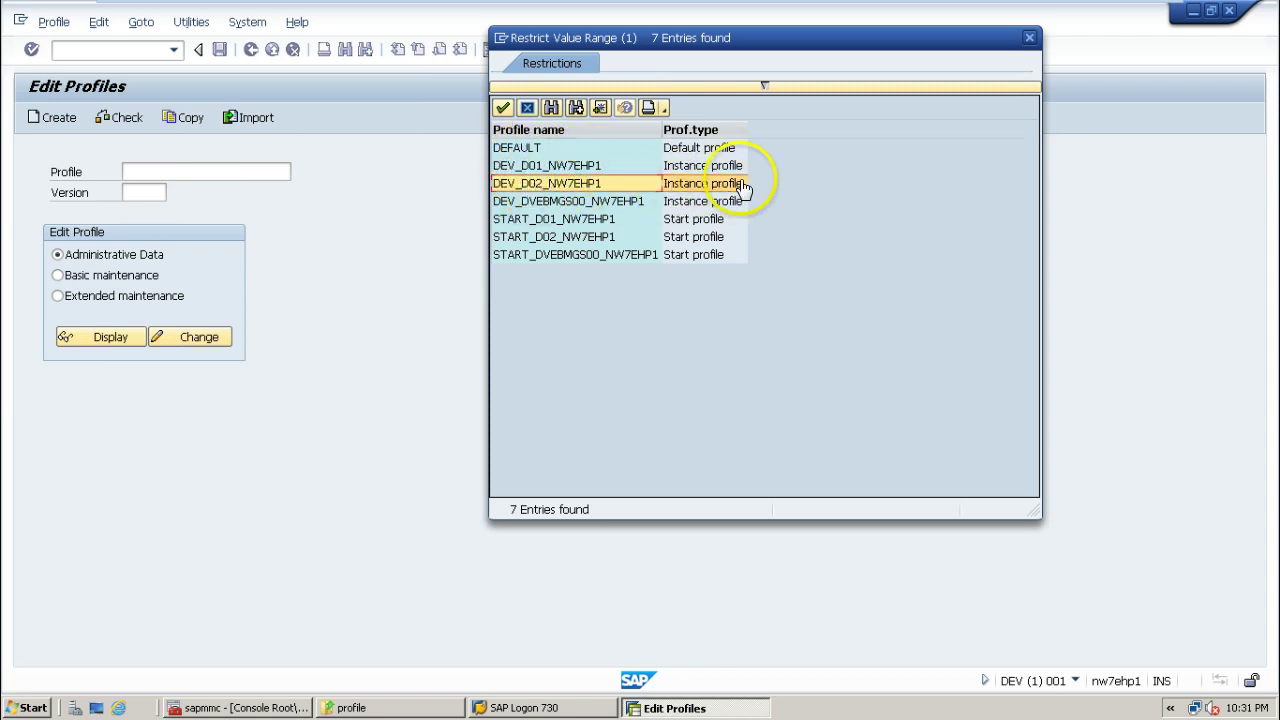
click(508, 203)
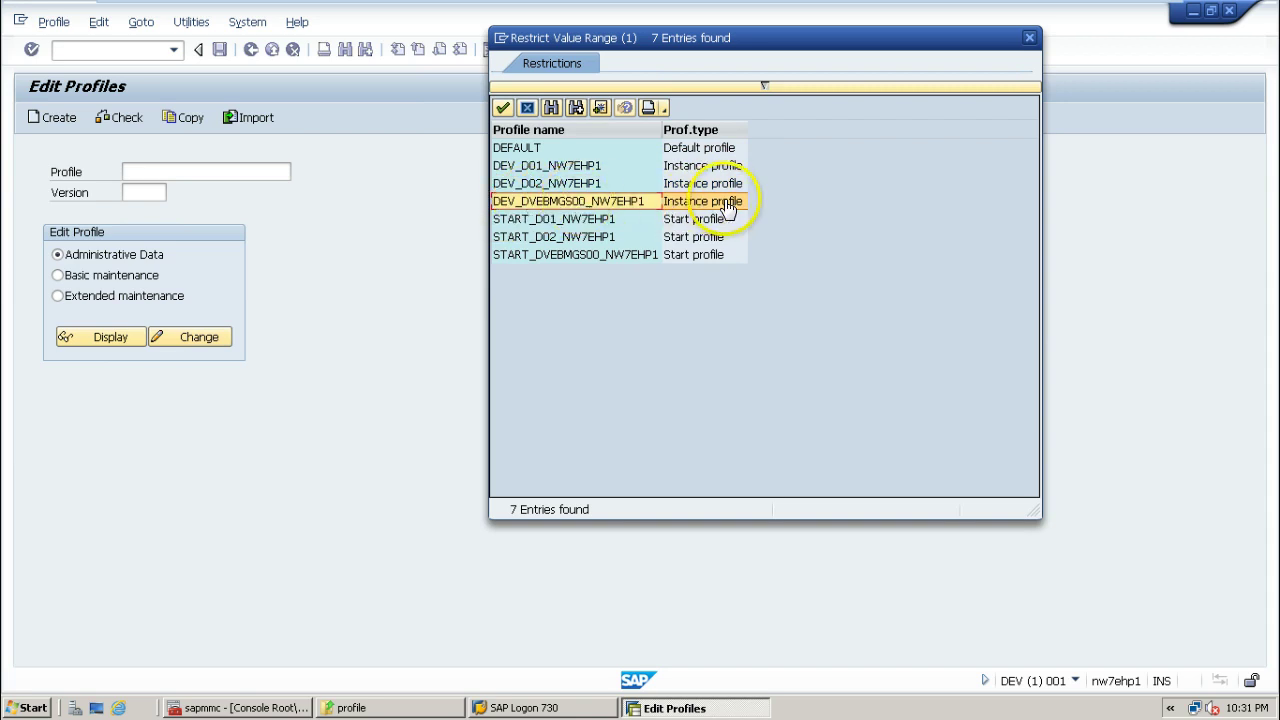
click(530, 219)
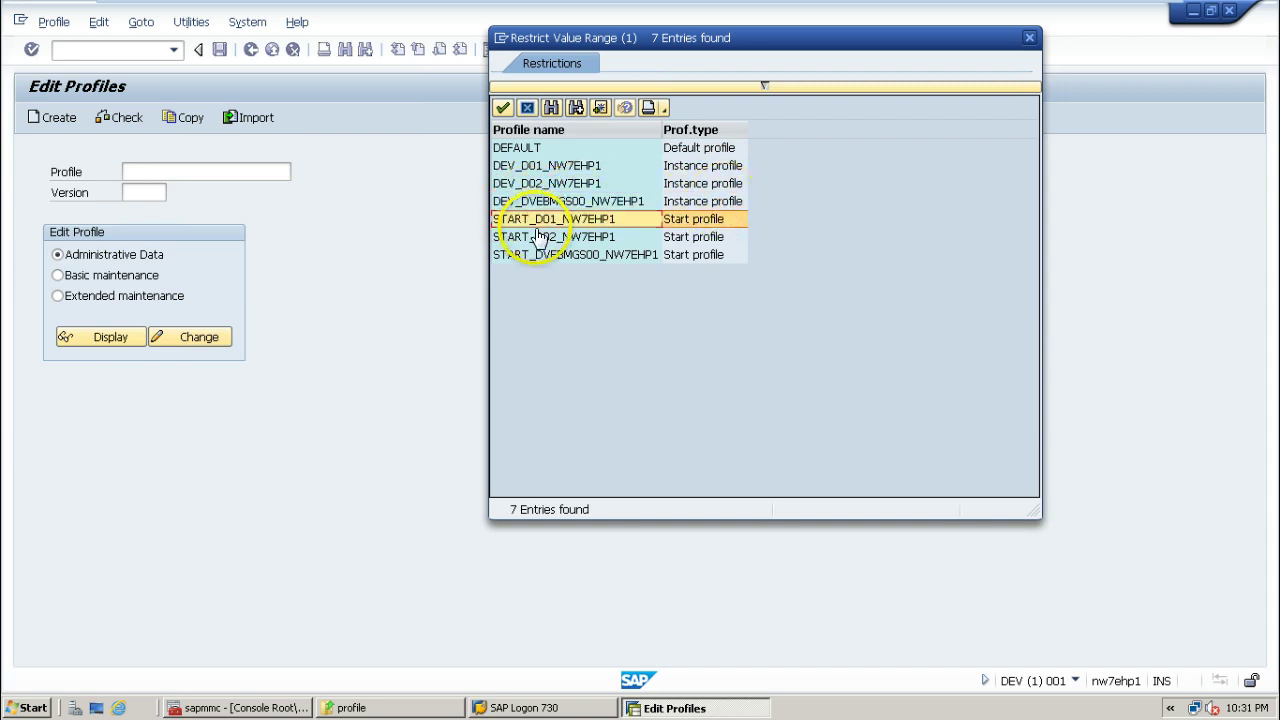
click(535, 238)
click(538, 258)
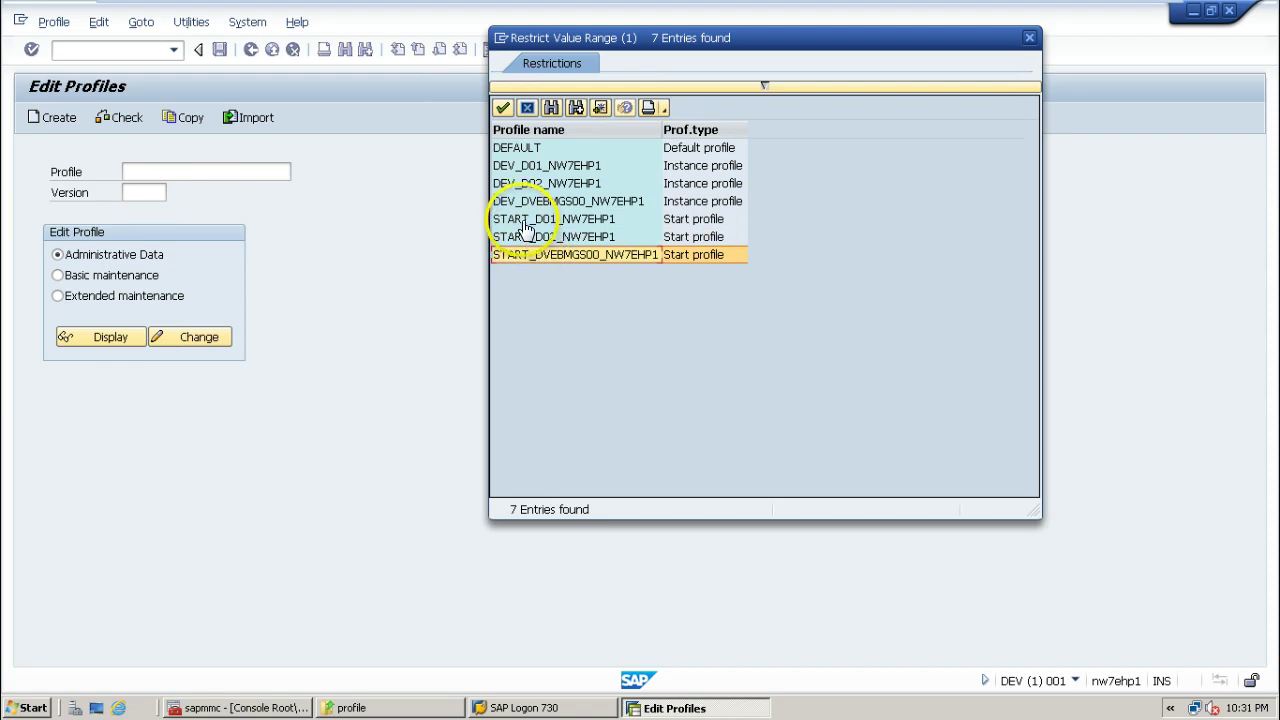
click(524, 220)
click(522, 240)
click(523, 256)
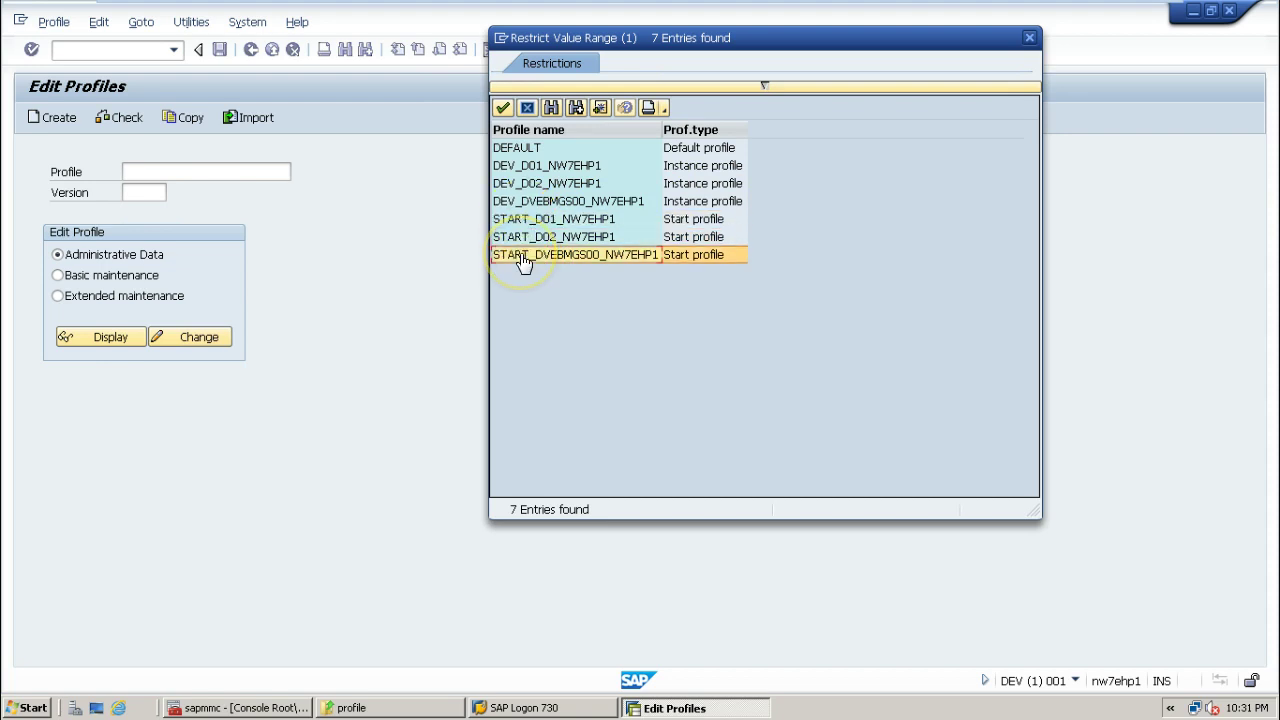
Step: Load the instance profile DEV_DVEBMGS00_NW7EHP1 for editing and check its version number
click(515, 201)
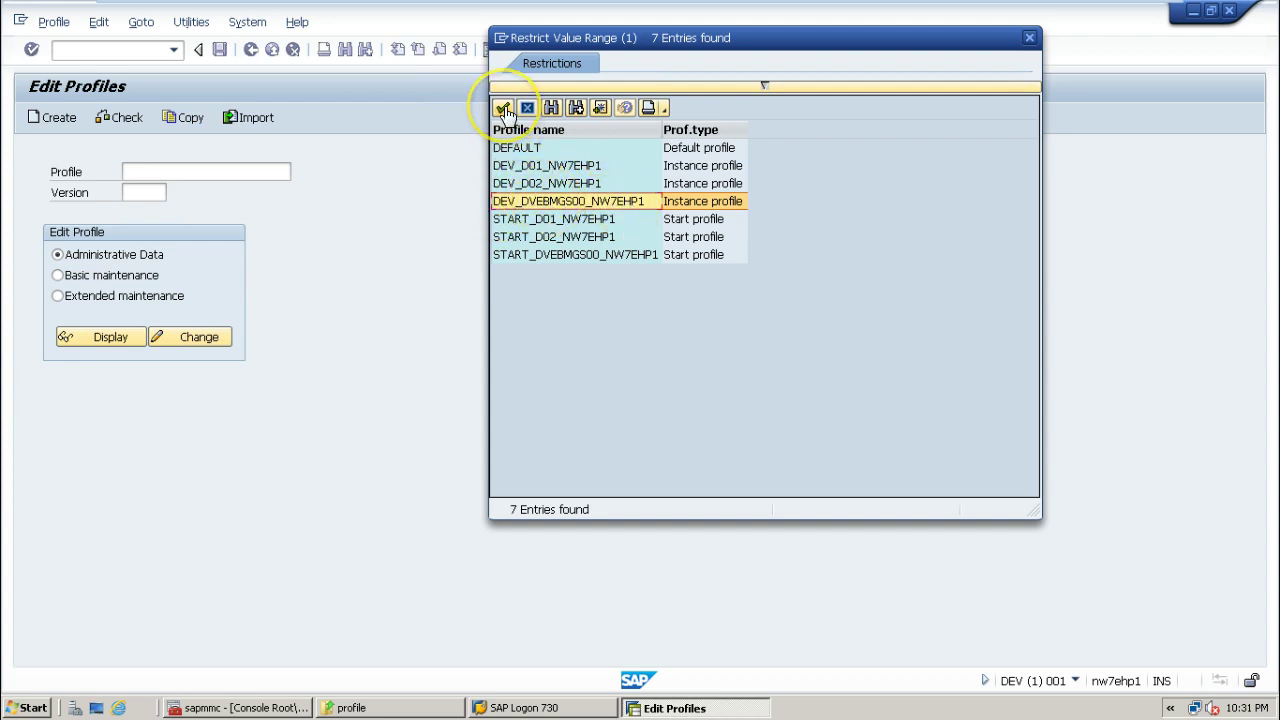
click(503, 110)
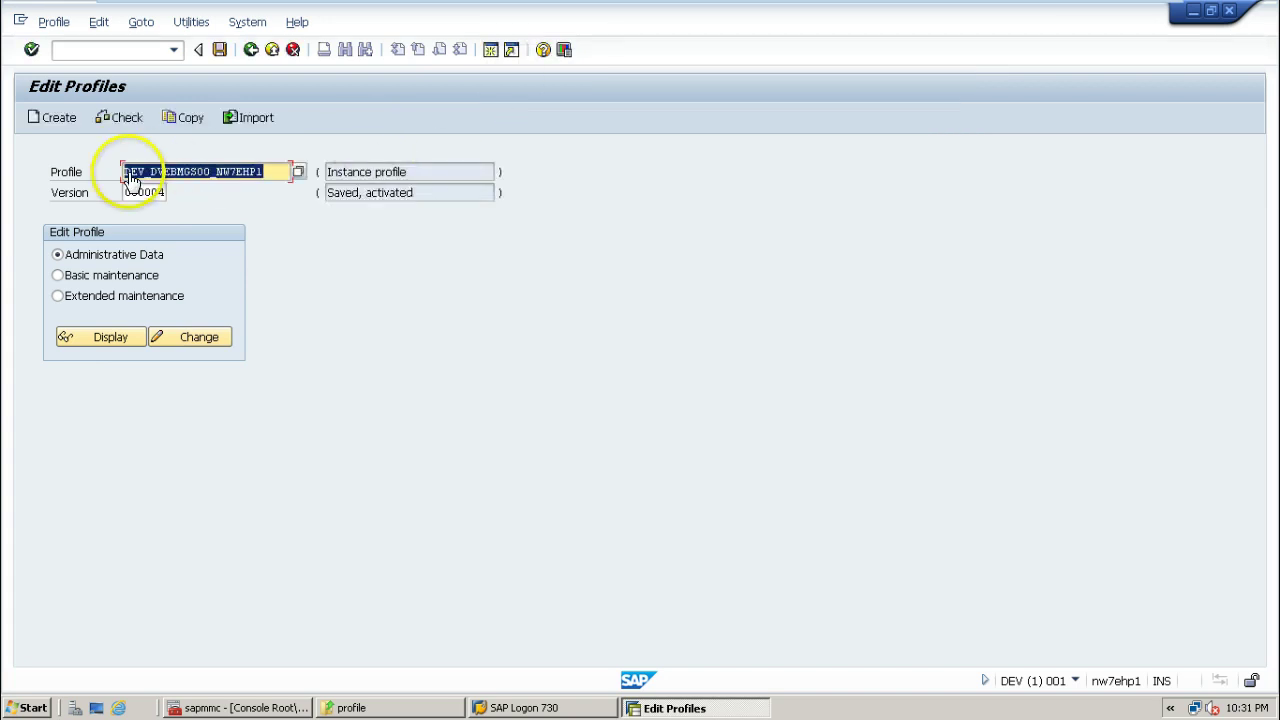
click(277, 178)
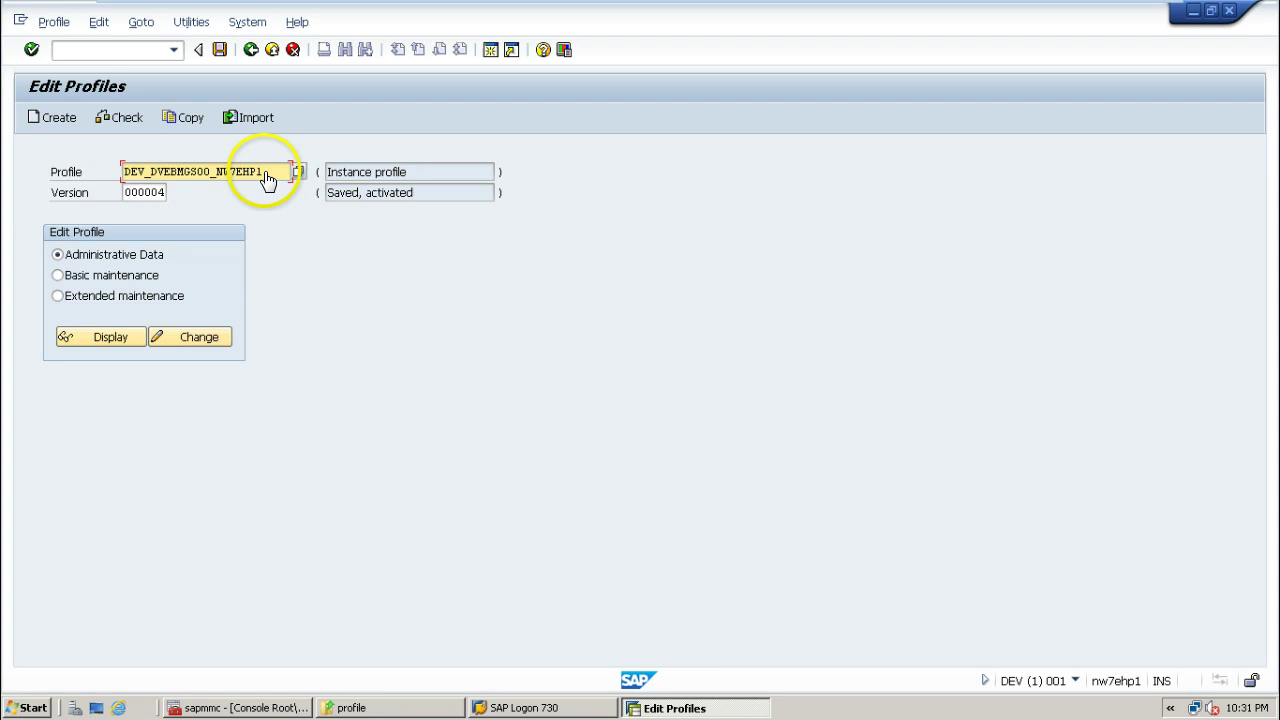
click(163, 197)
key(End)
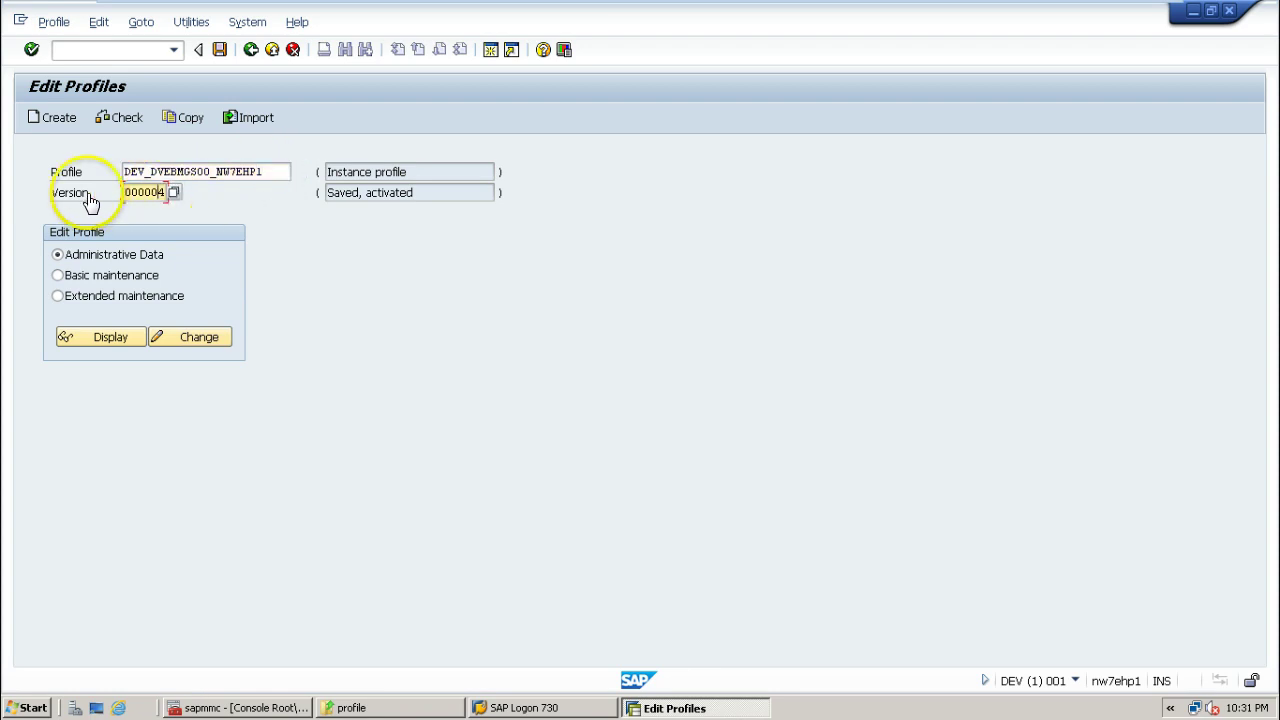
click(153, 203)
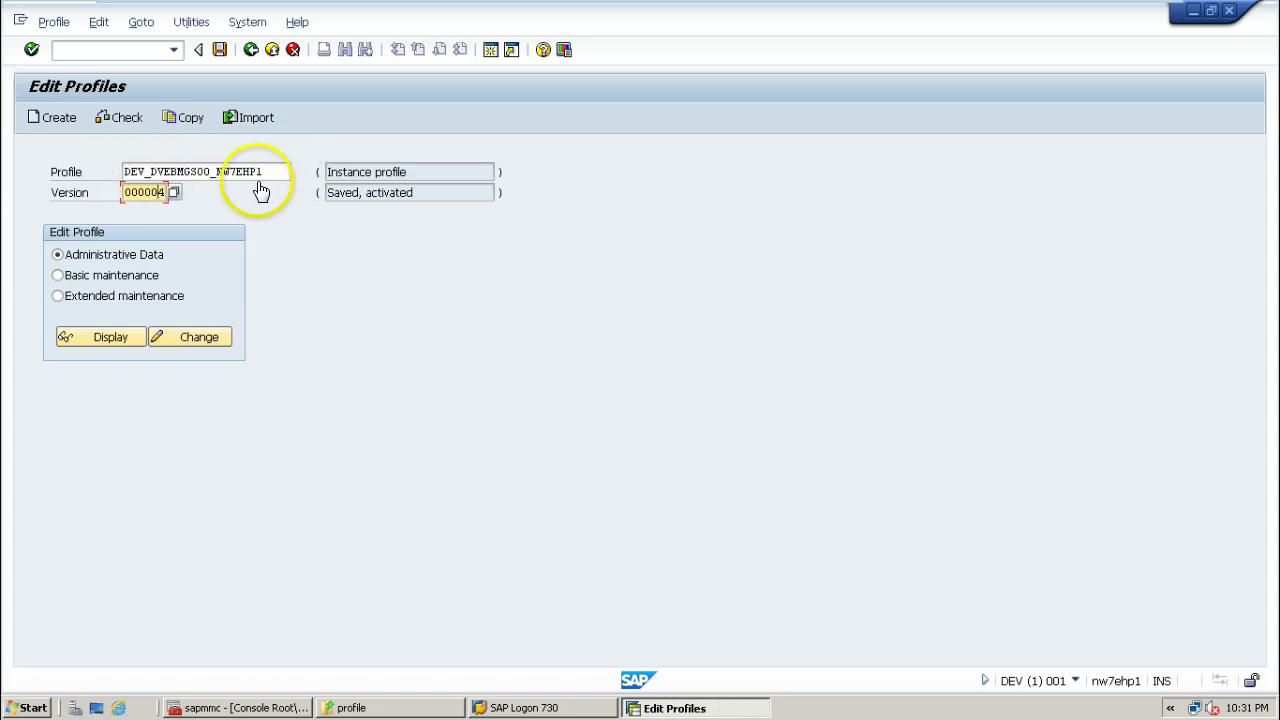
click(164, 196)
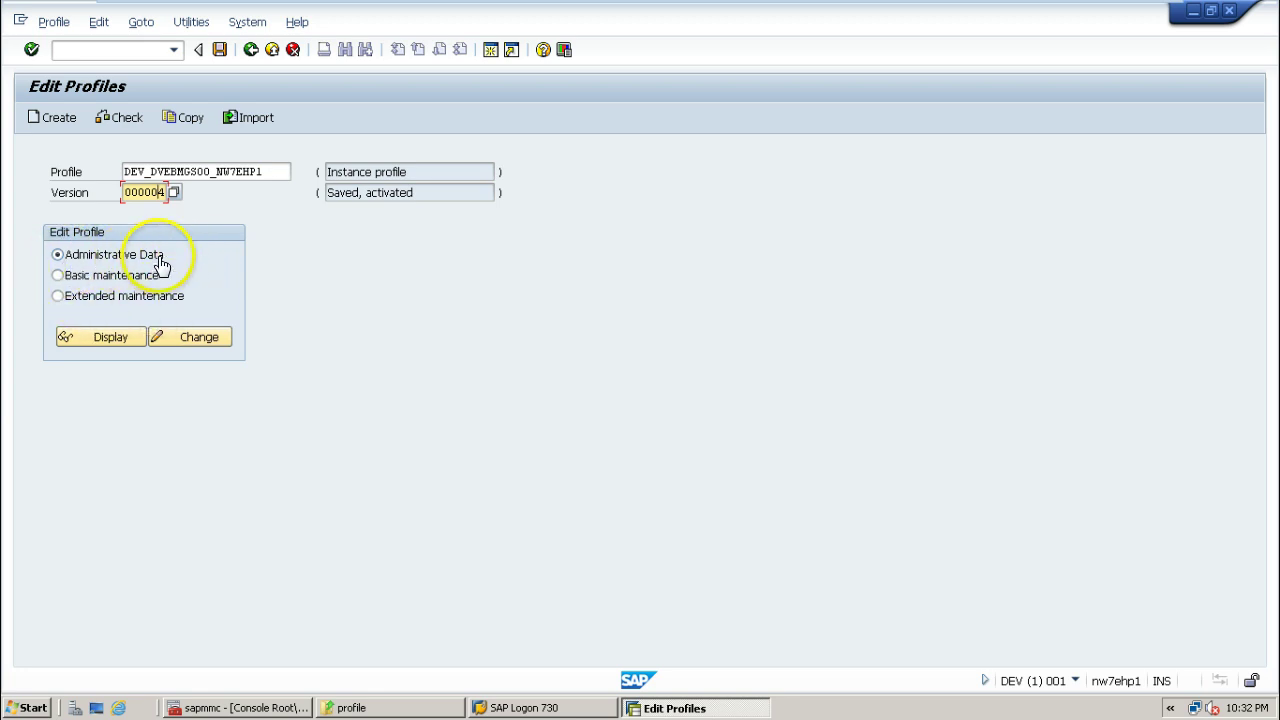
Step: Review the Basic maintenance and Extended maintenance edit modes, ending with Administrative Data selected
click(57, 276)
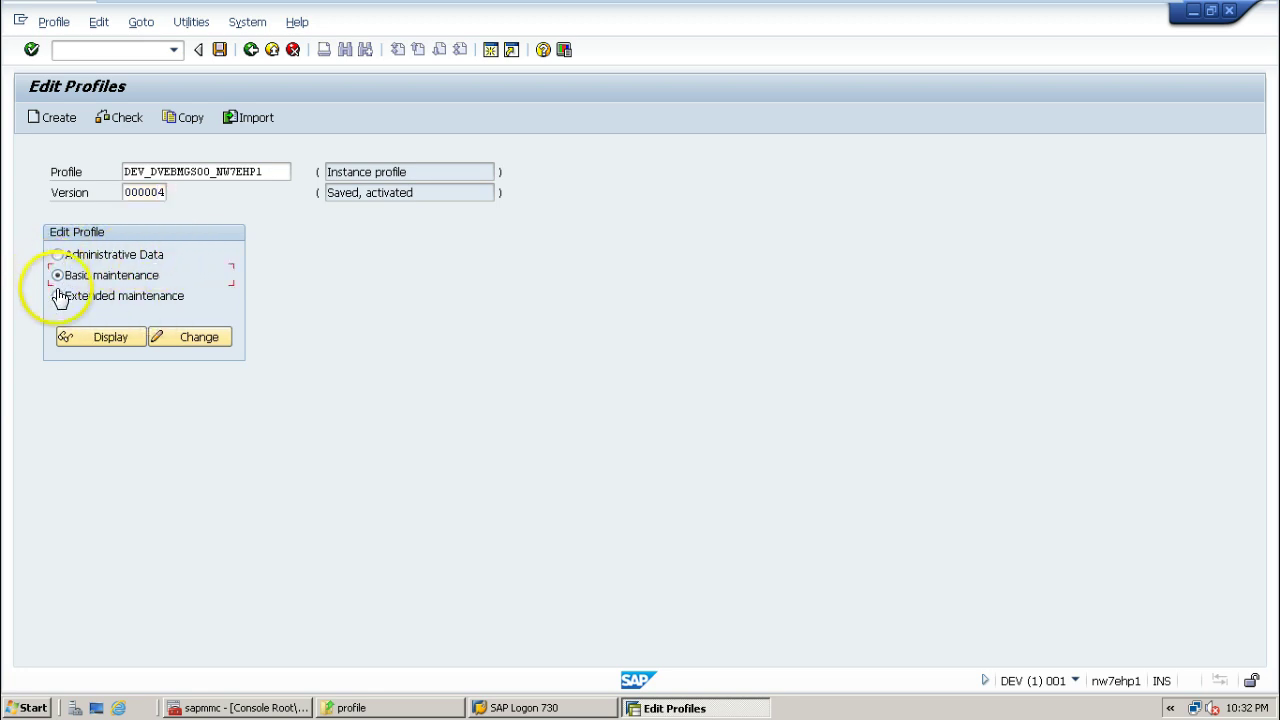
click(57, 297)
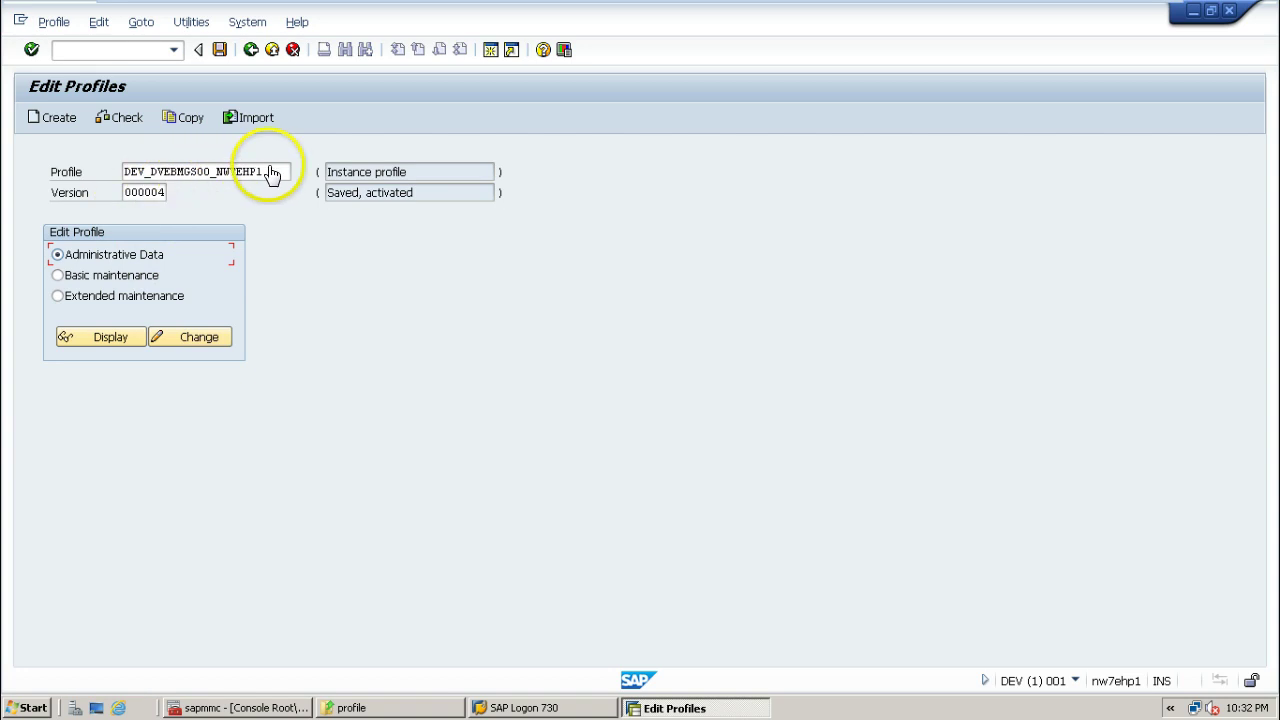
click(58, 277)
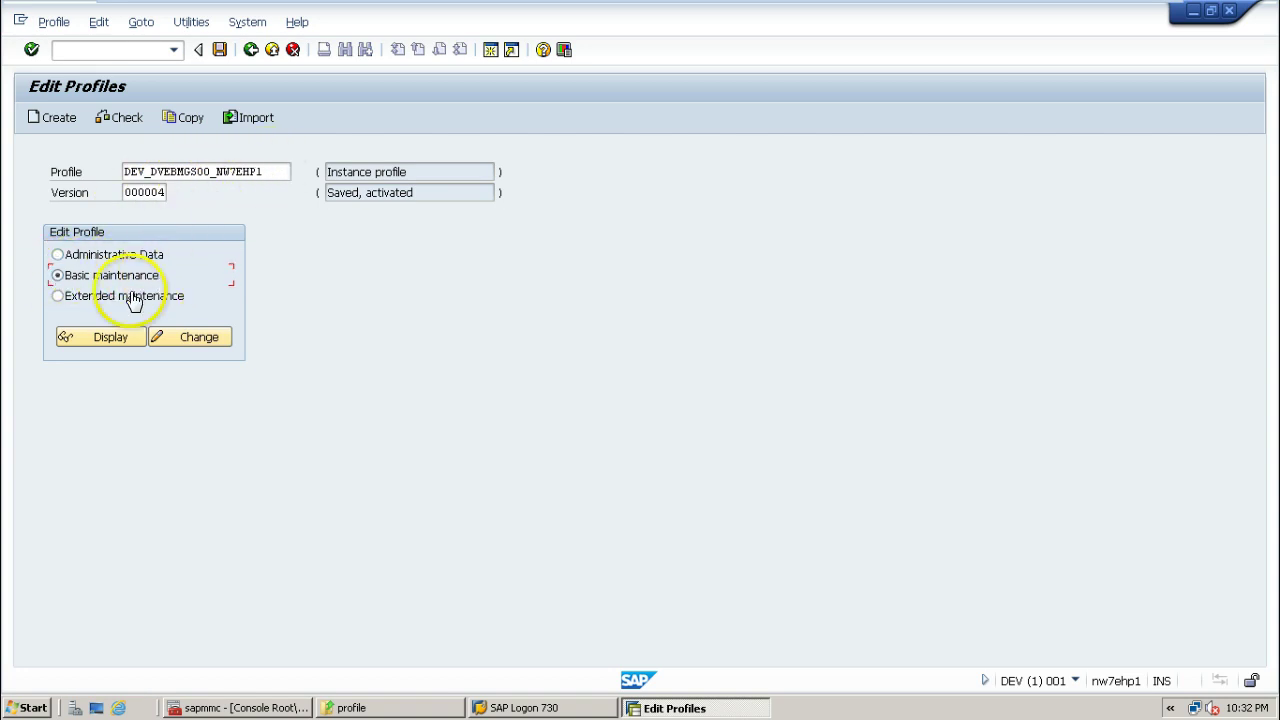
click(57, 298)
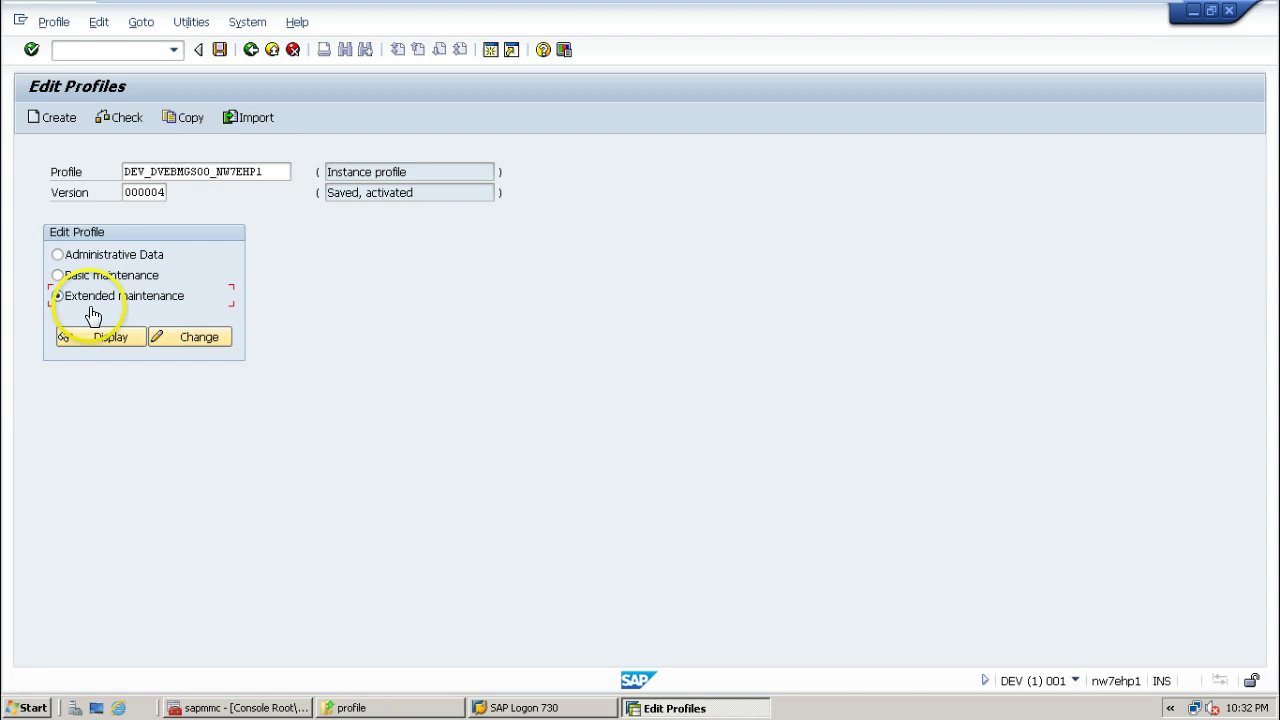
click(57, 255)
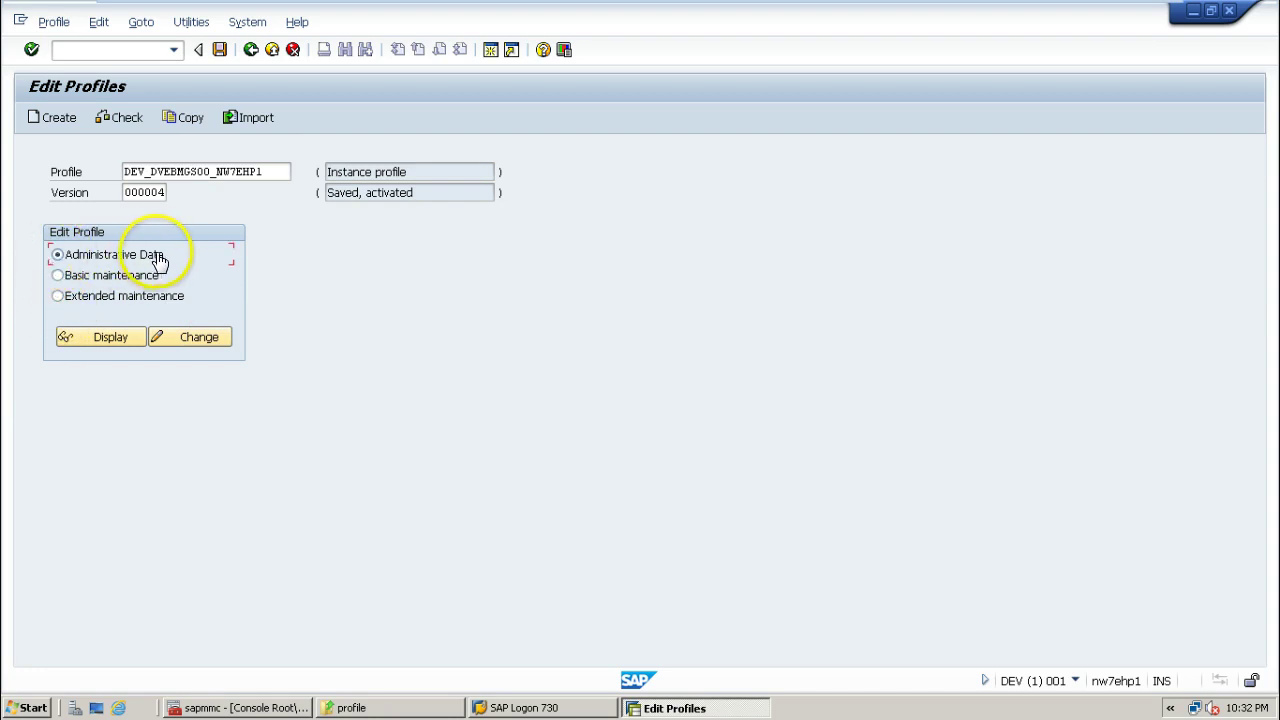
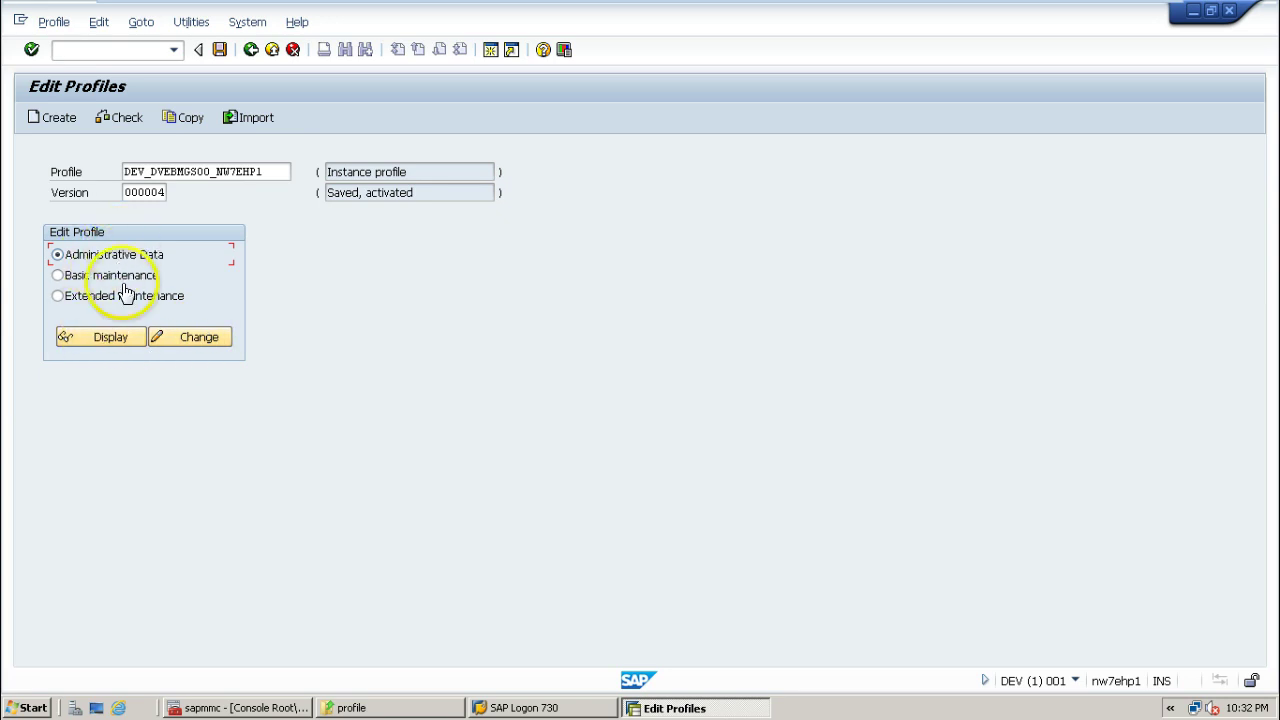
Step: Display the administrative data of DEV_DVEBMGS00_NW7EHP1 and compare its operating system file path with the files in the profile folder
click(200, 340)
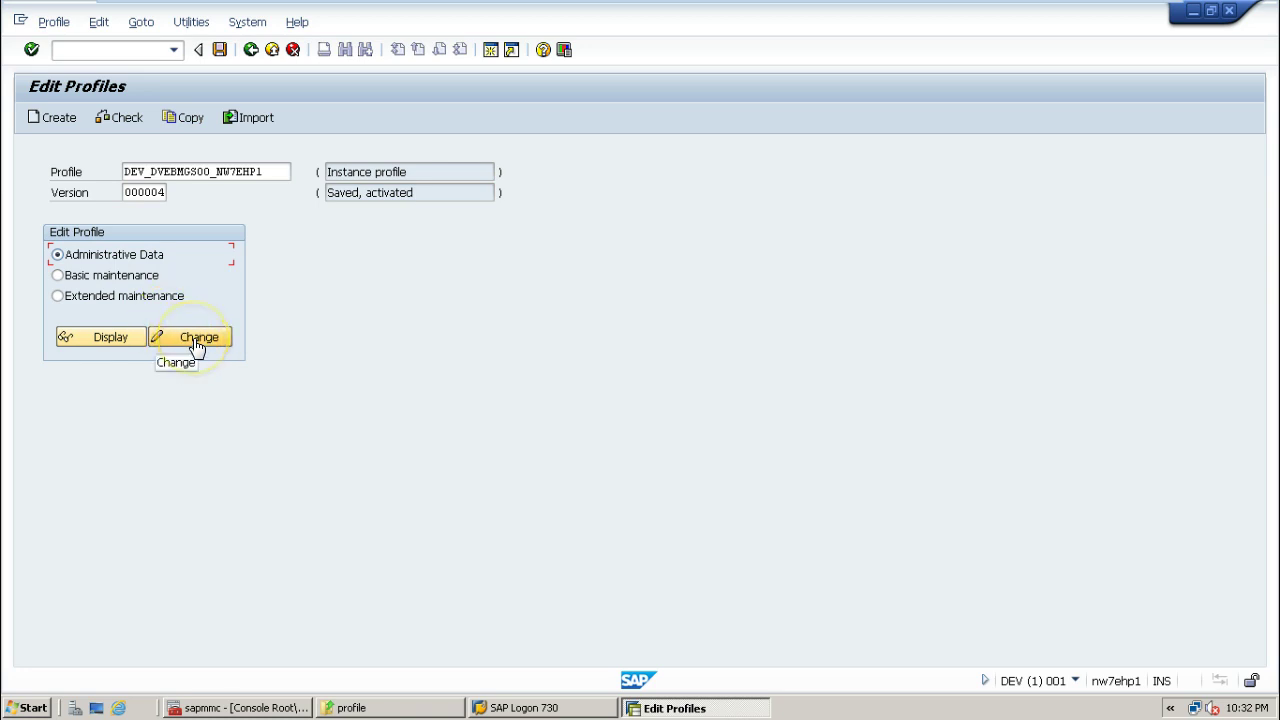
click(102, 340)
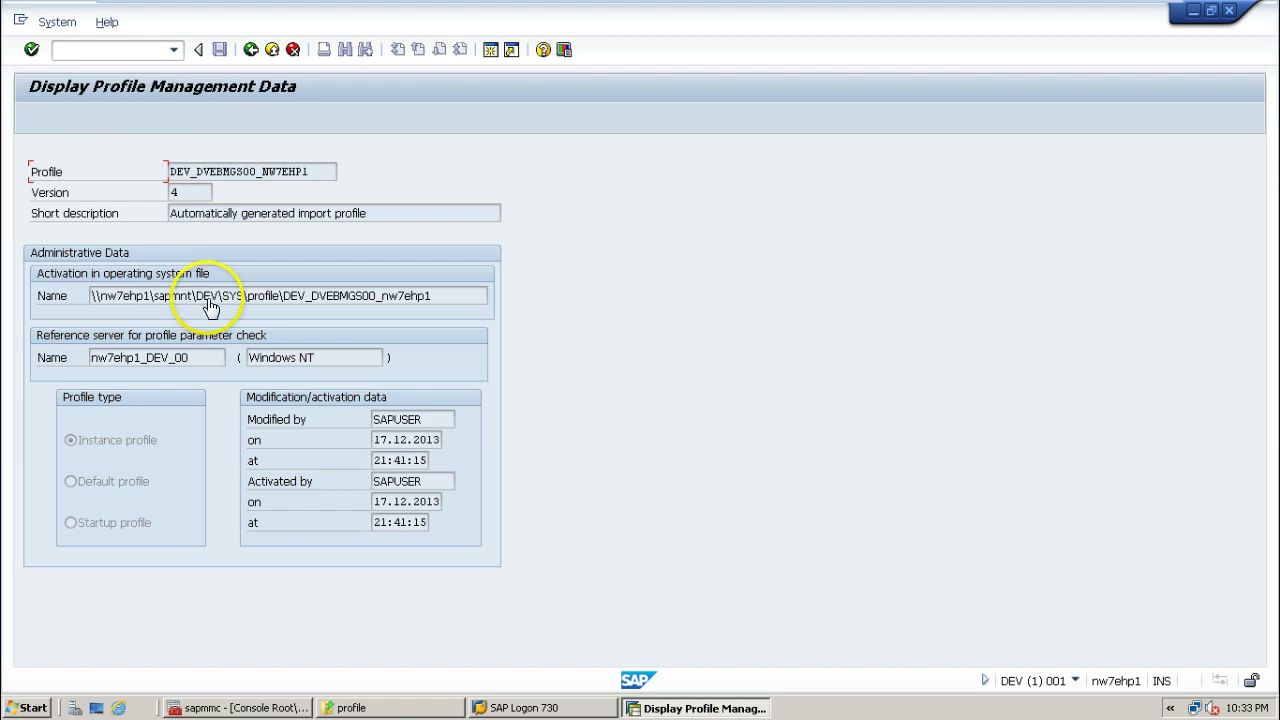
click(345, 706)
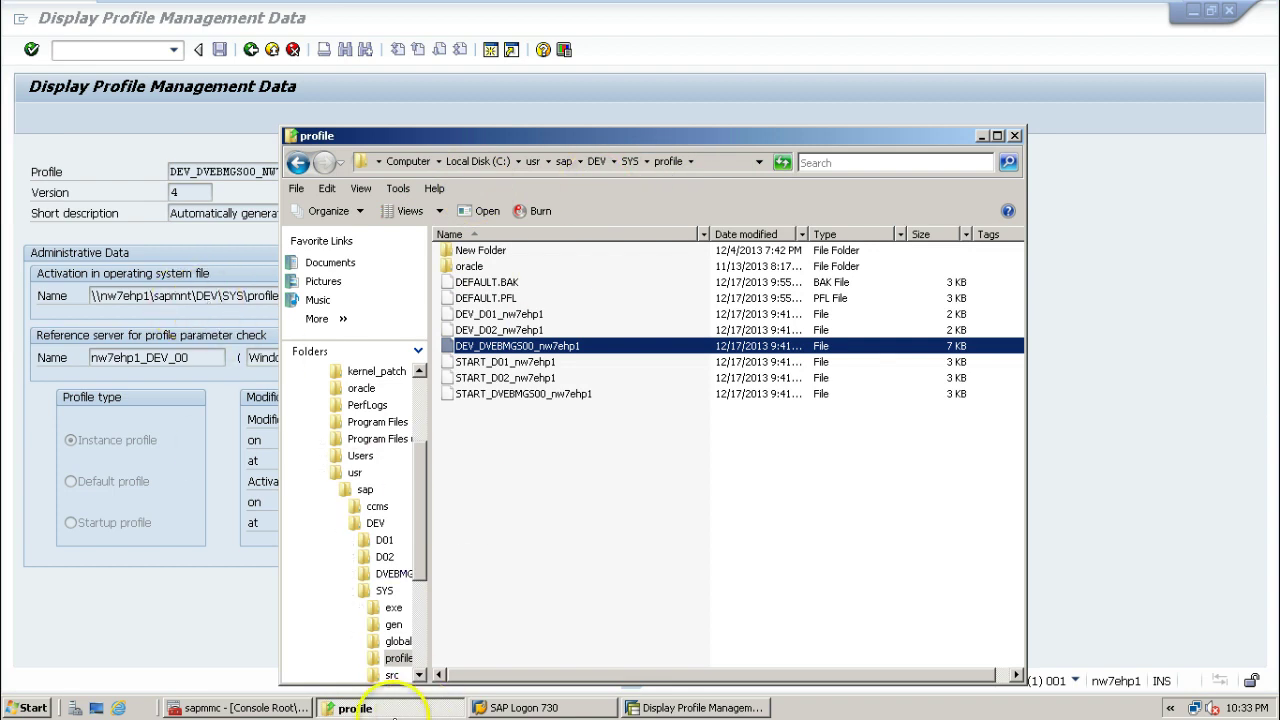
click(394, 712)
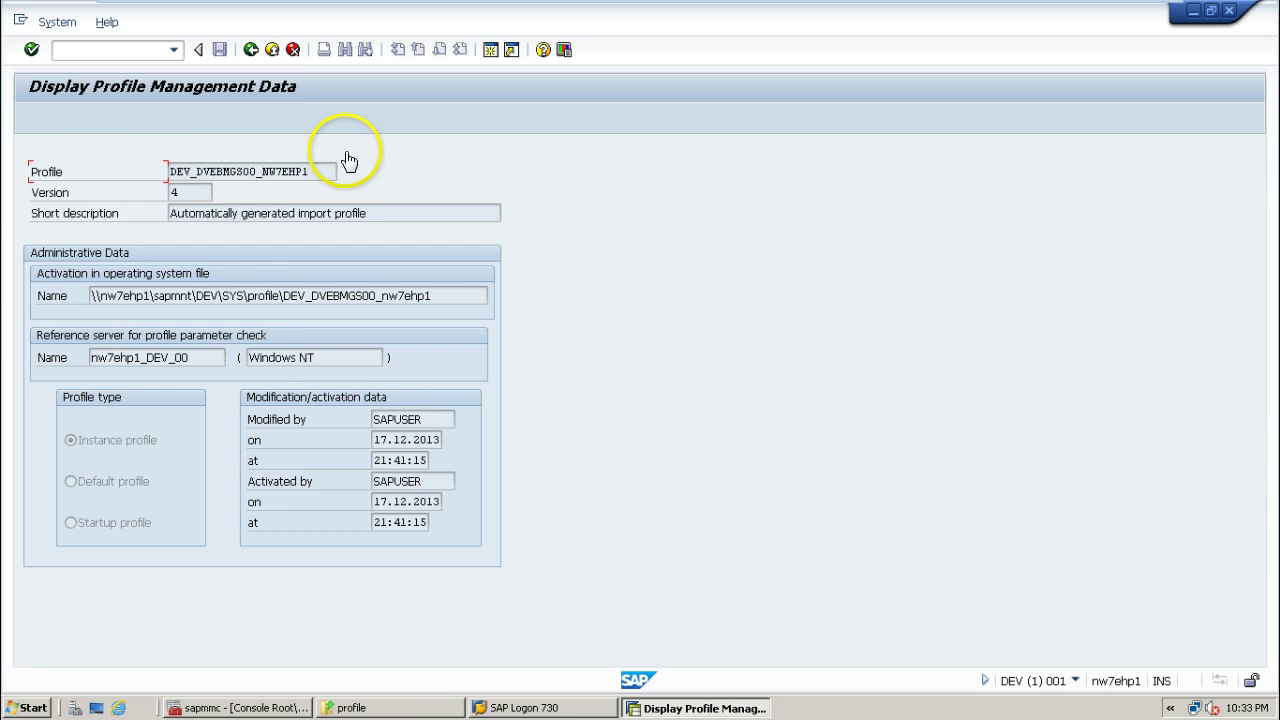
click(251, 50)
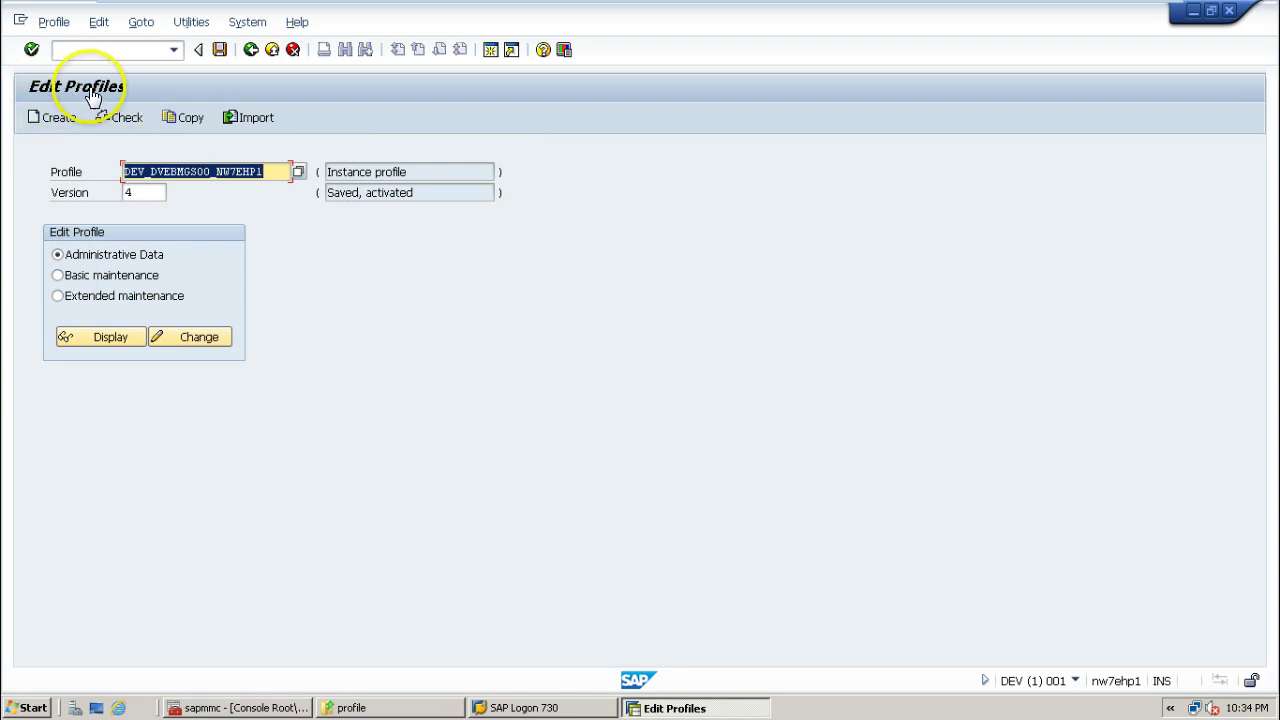
Step: Display the profile in Basic maintenance and review its buffer sizes and number of work processes
click(58, 276)
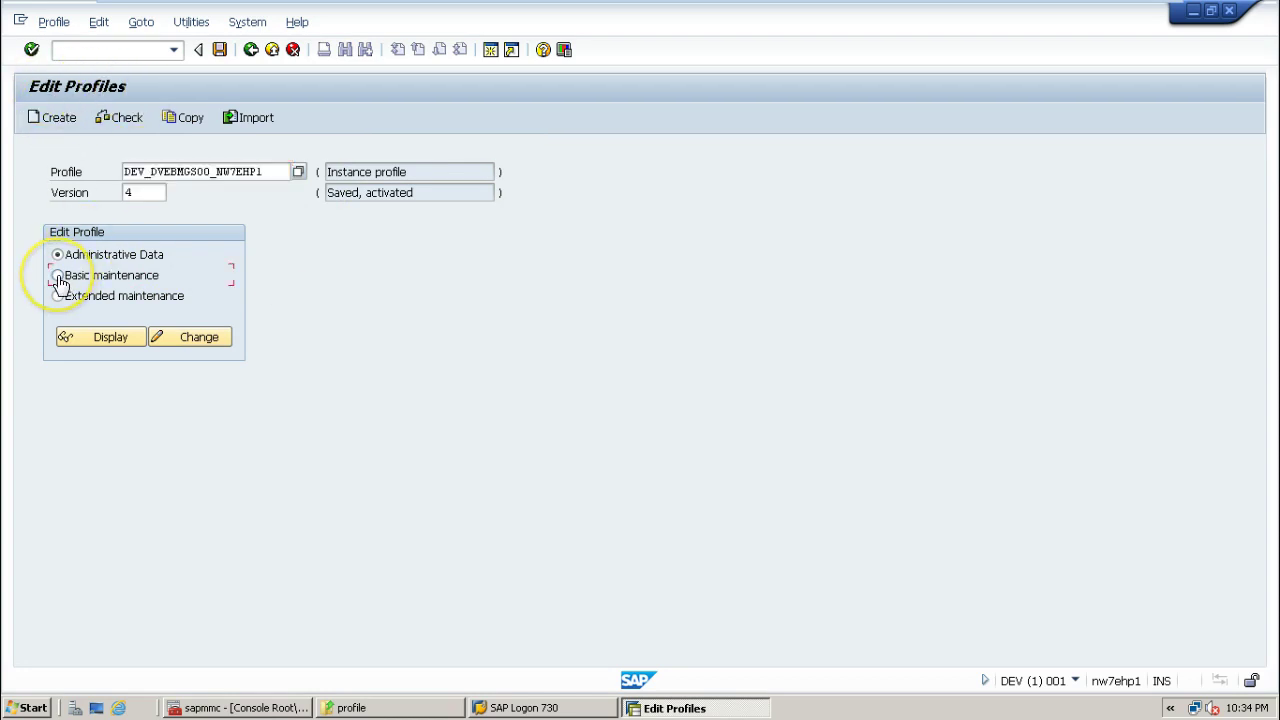
click(104, 340)
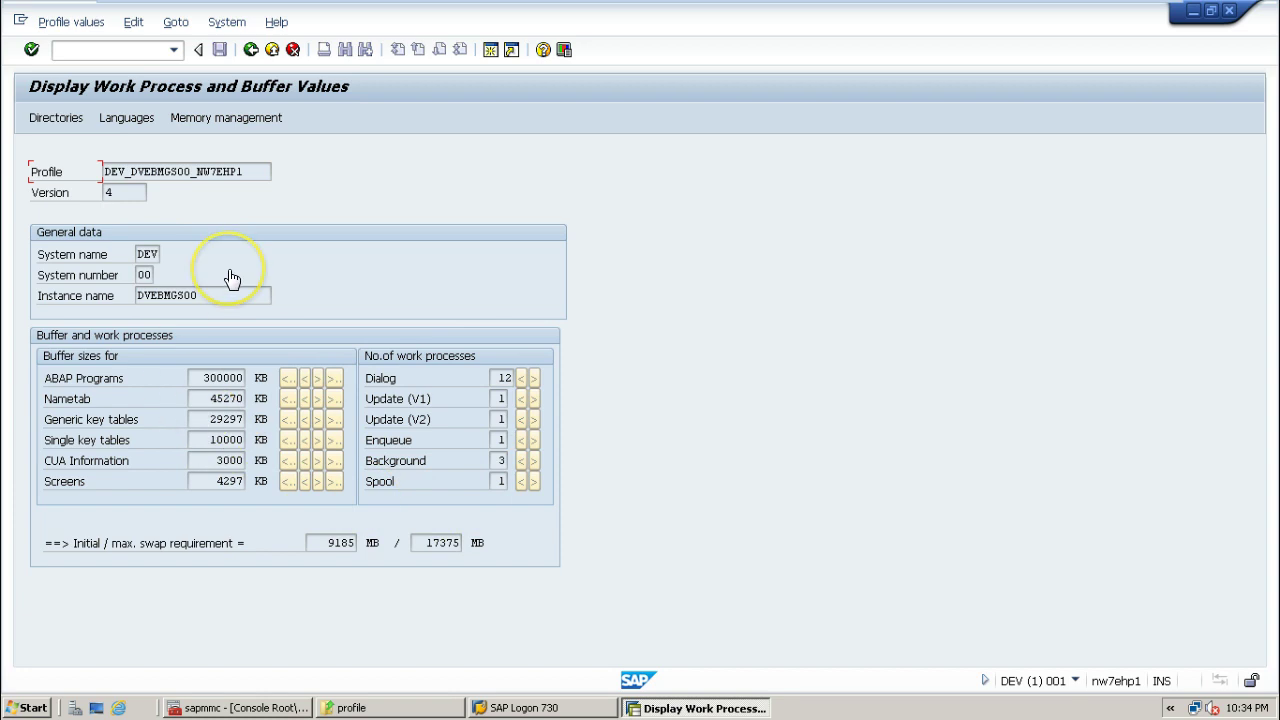
click(251, 50)
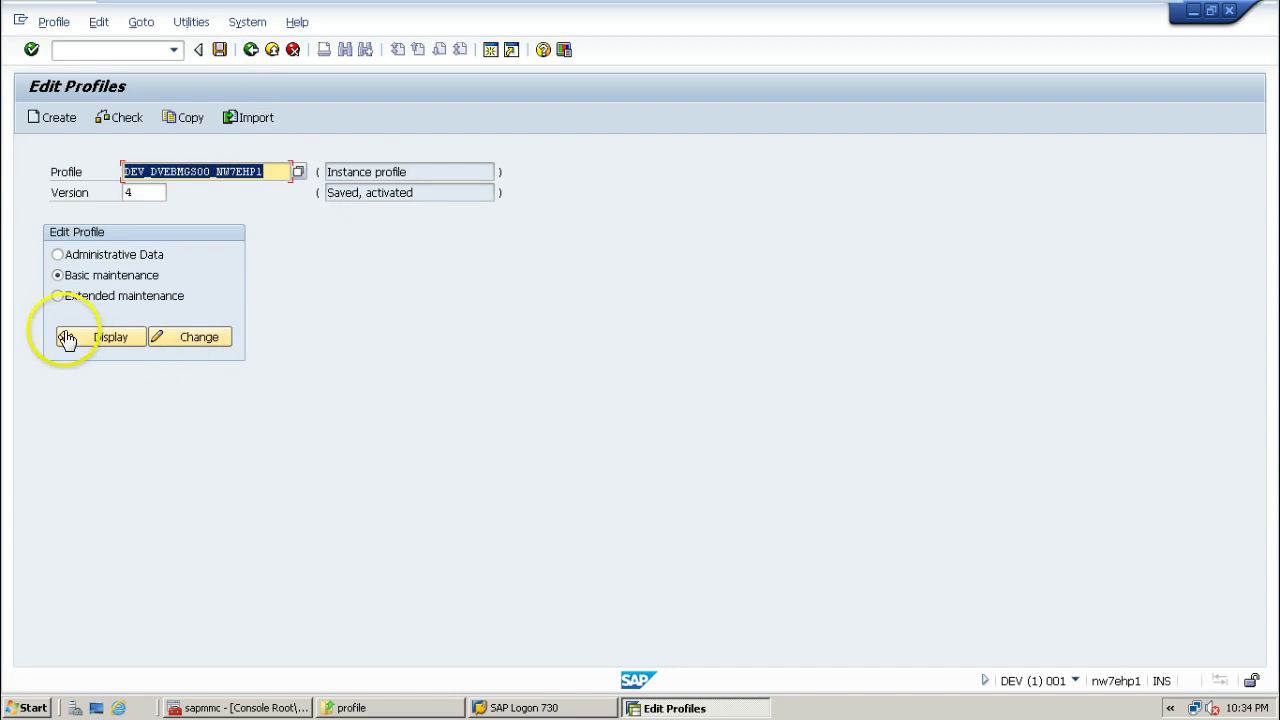
Step: Display the profile in Extended maintenance and look through its active parameter names and values
click(58, 296)
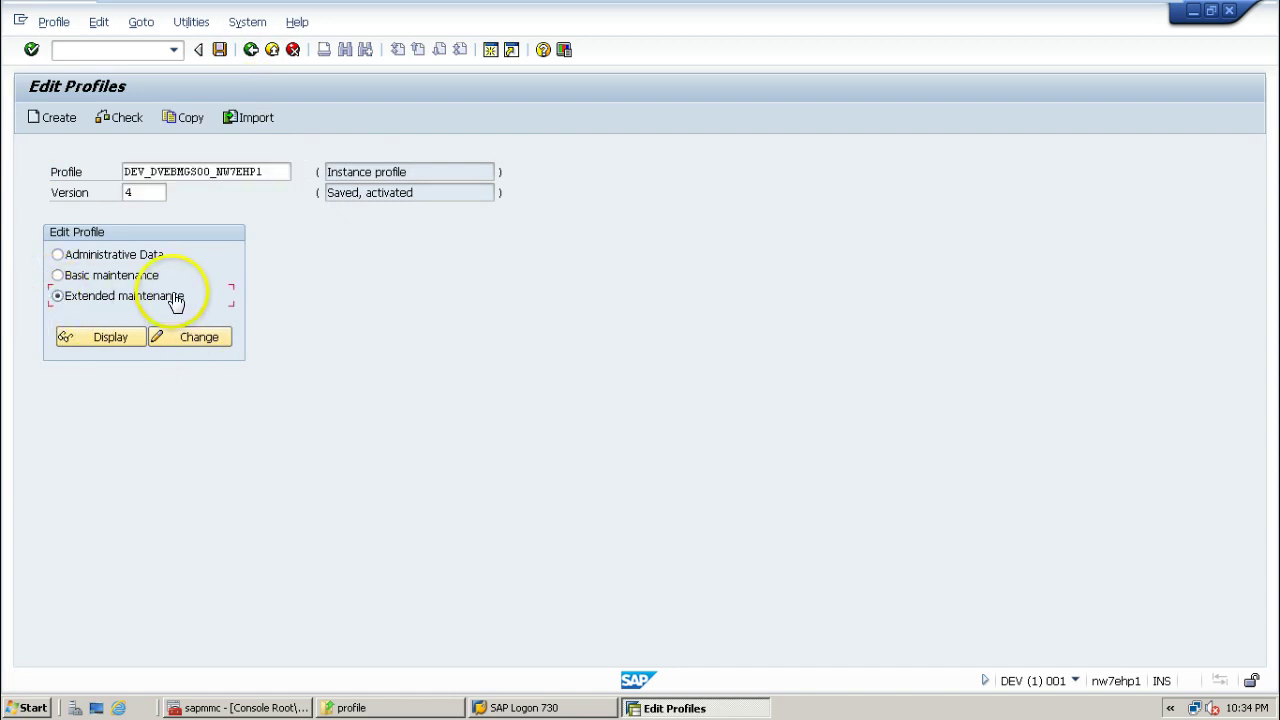
click(93, 345)
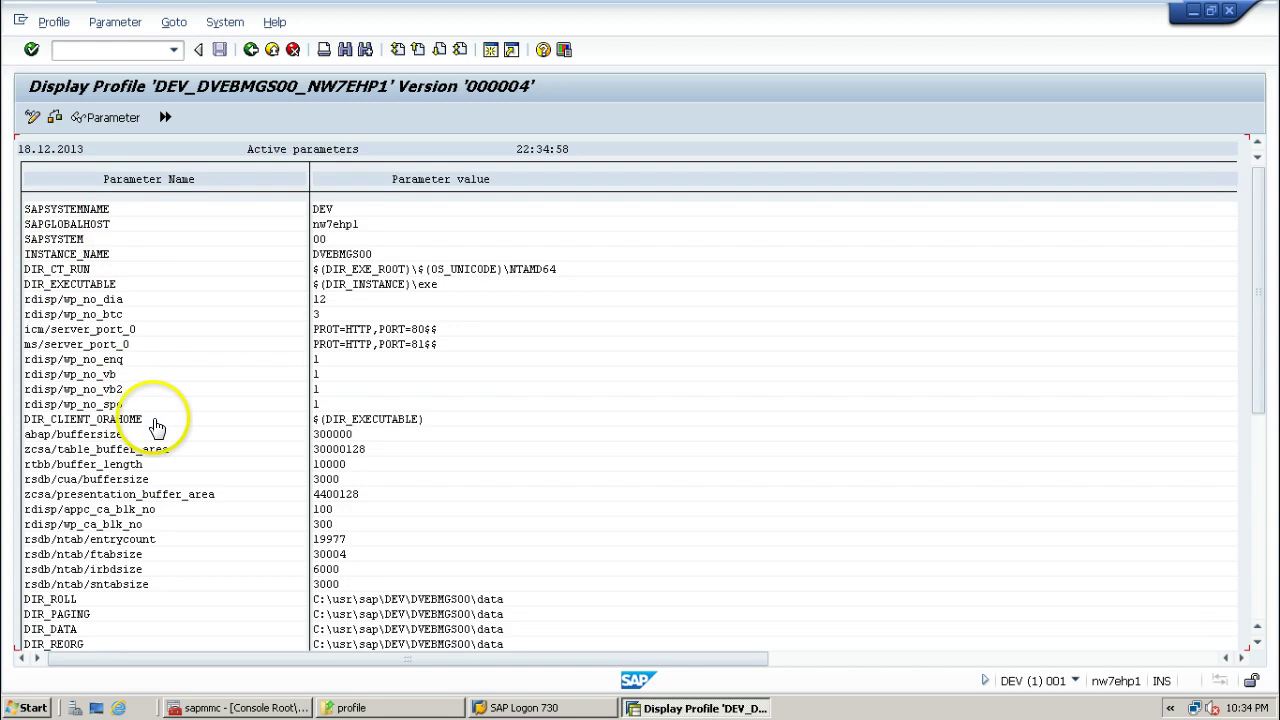
scroll(177, 400, down, 1)
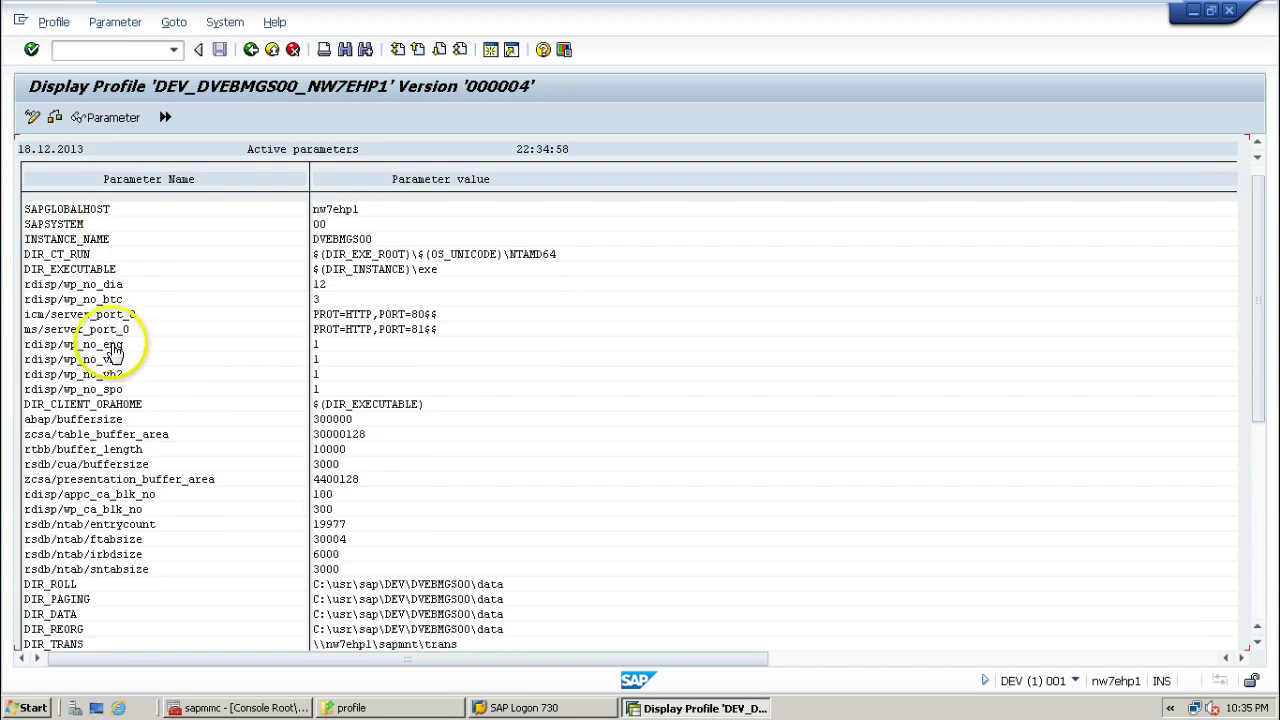
scroll(120, 400, down, 3)
scroll(97, 497, down, 2)
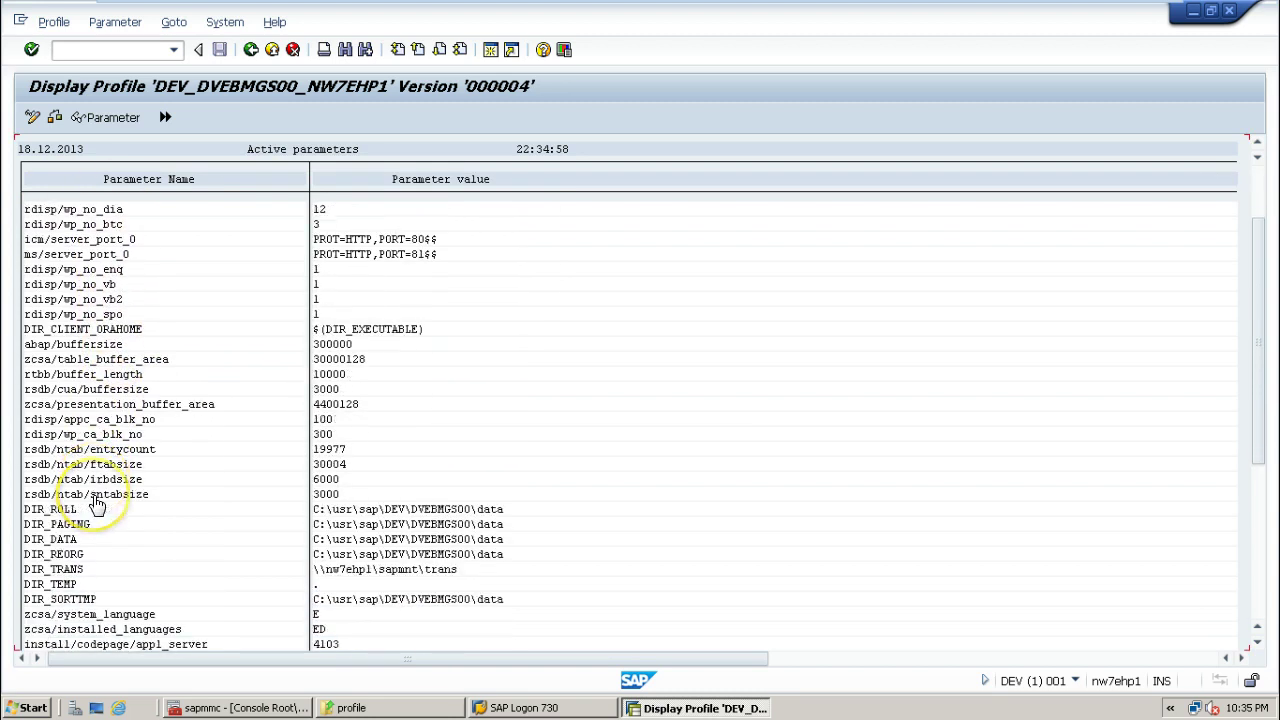
scroll(114, 514, up, 4)
scroll(115, 380, up, 2)
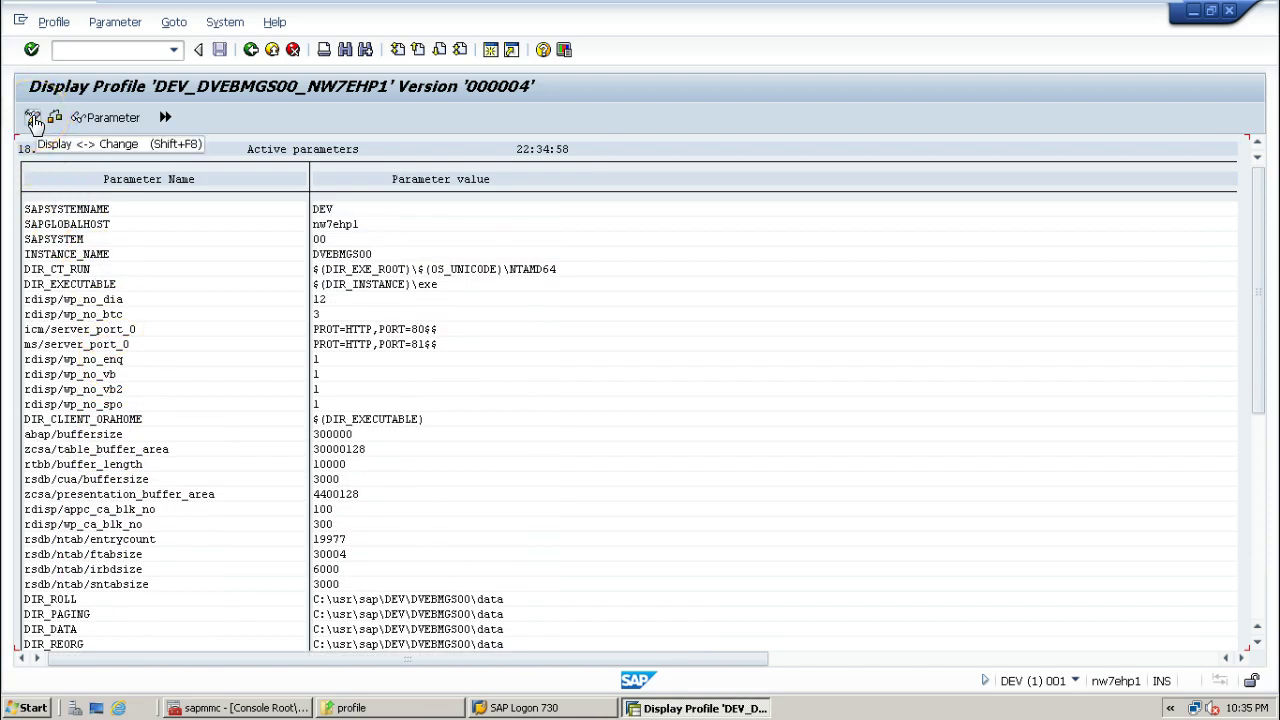
click(251, 49)
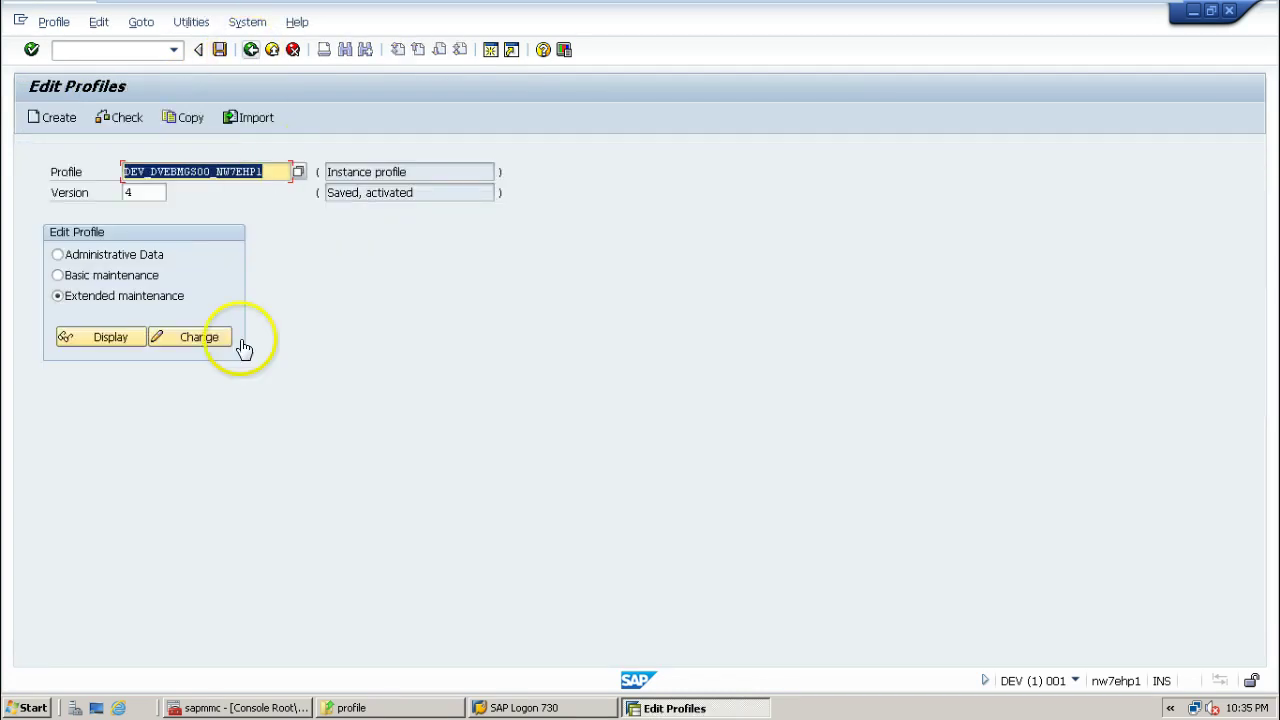
Step: Open the profile for changes in Extended maintenance and bring up the parameter rdisp/wp_no_dia for editing
click(196, 342)
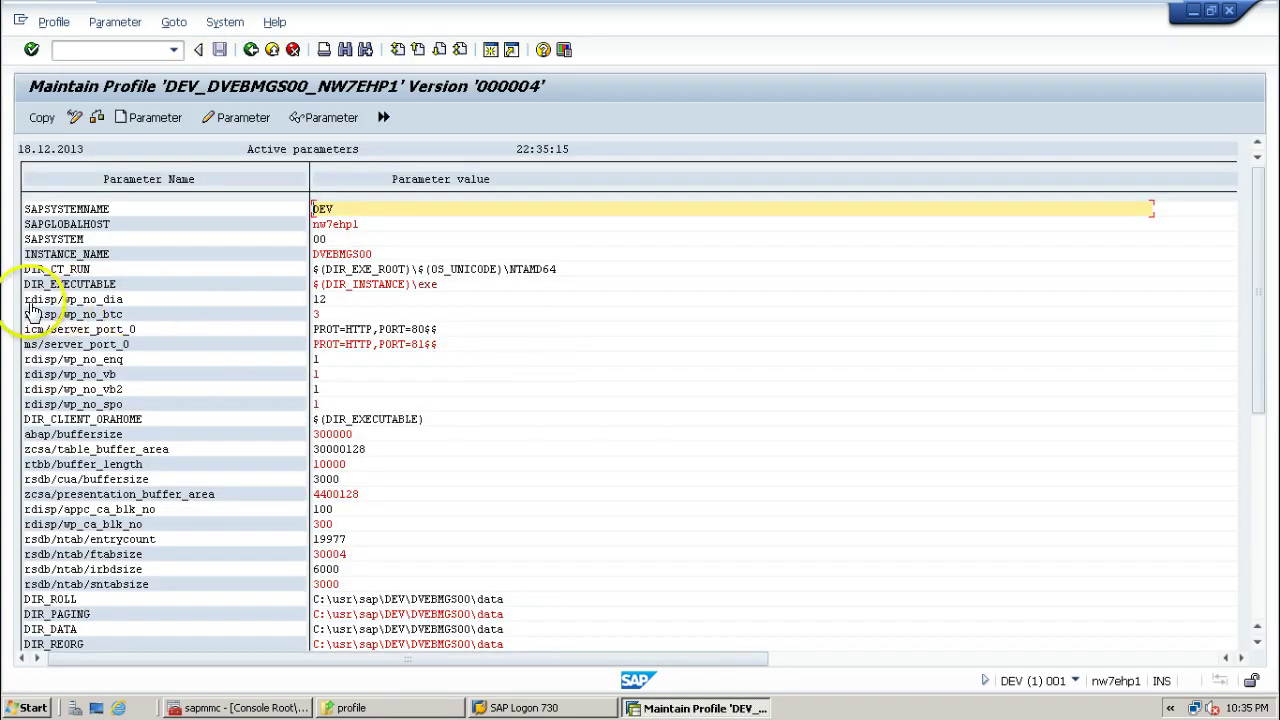
click(115, 302)
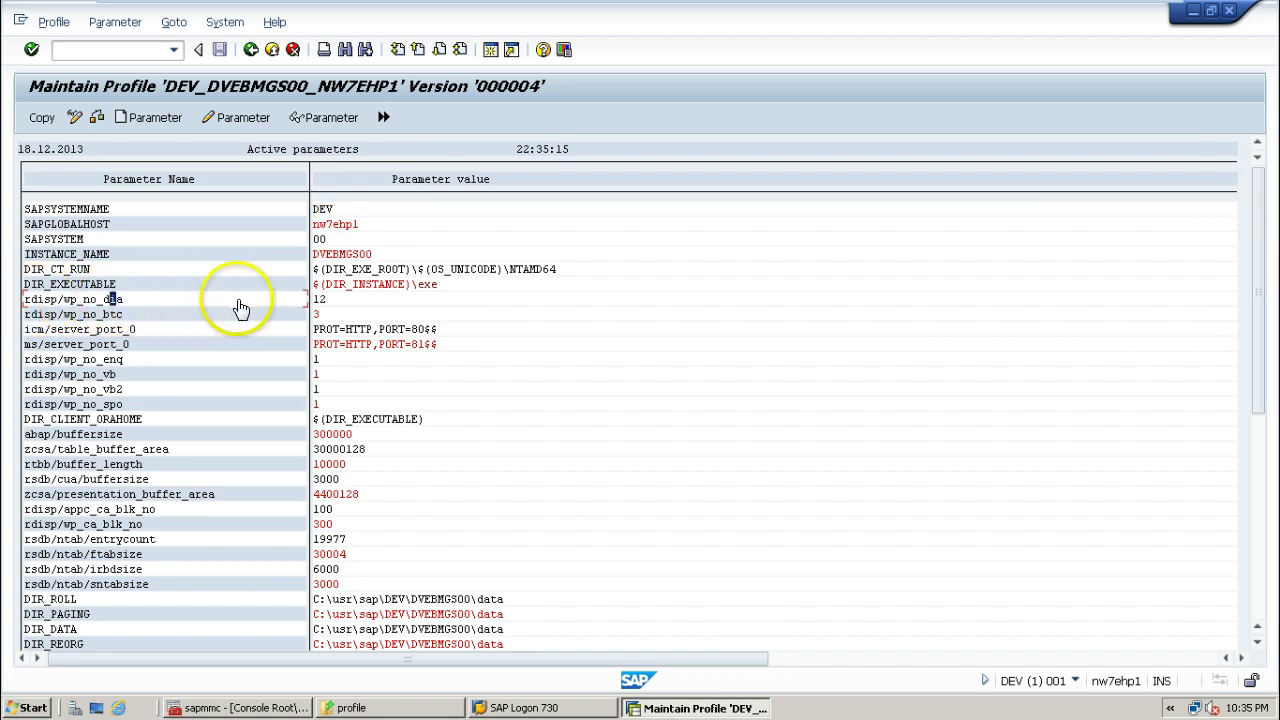
click(344, 303)
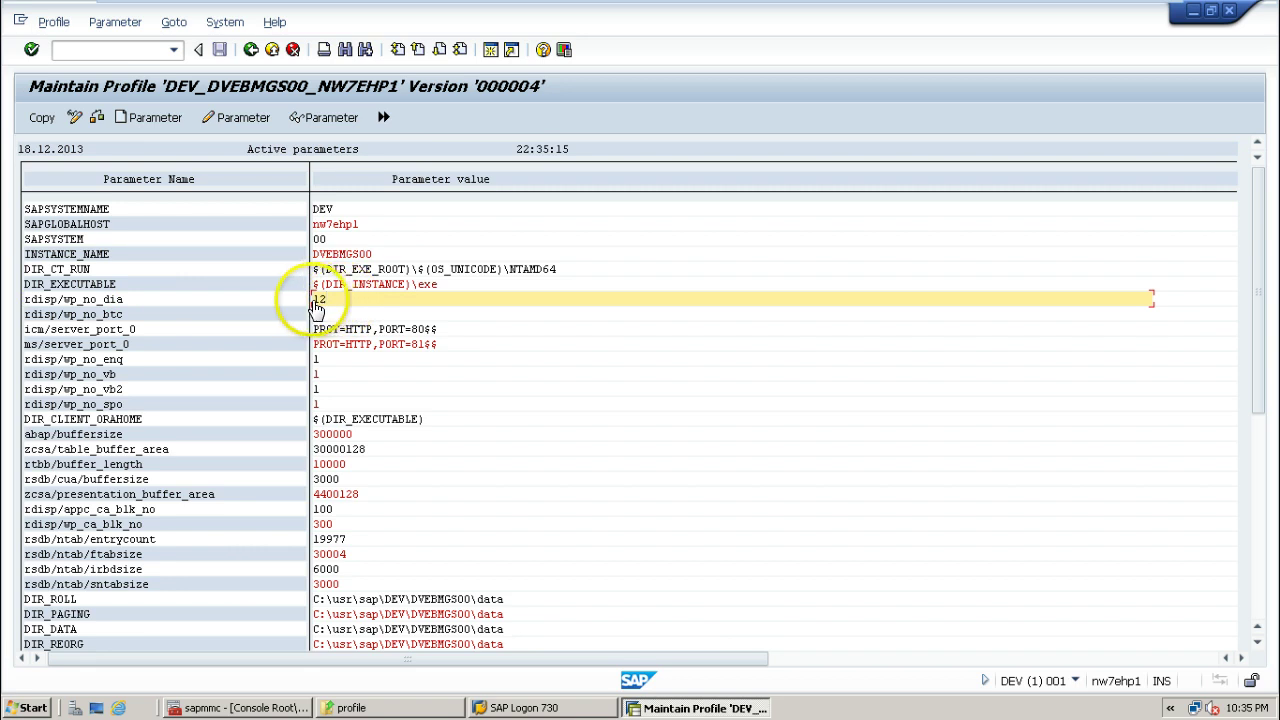
click(150, 303)
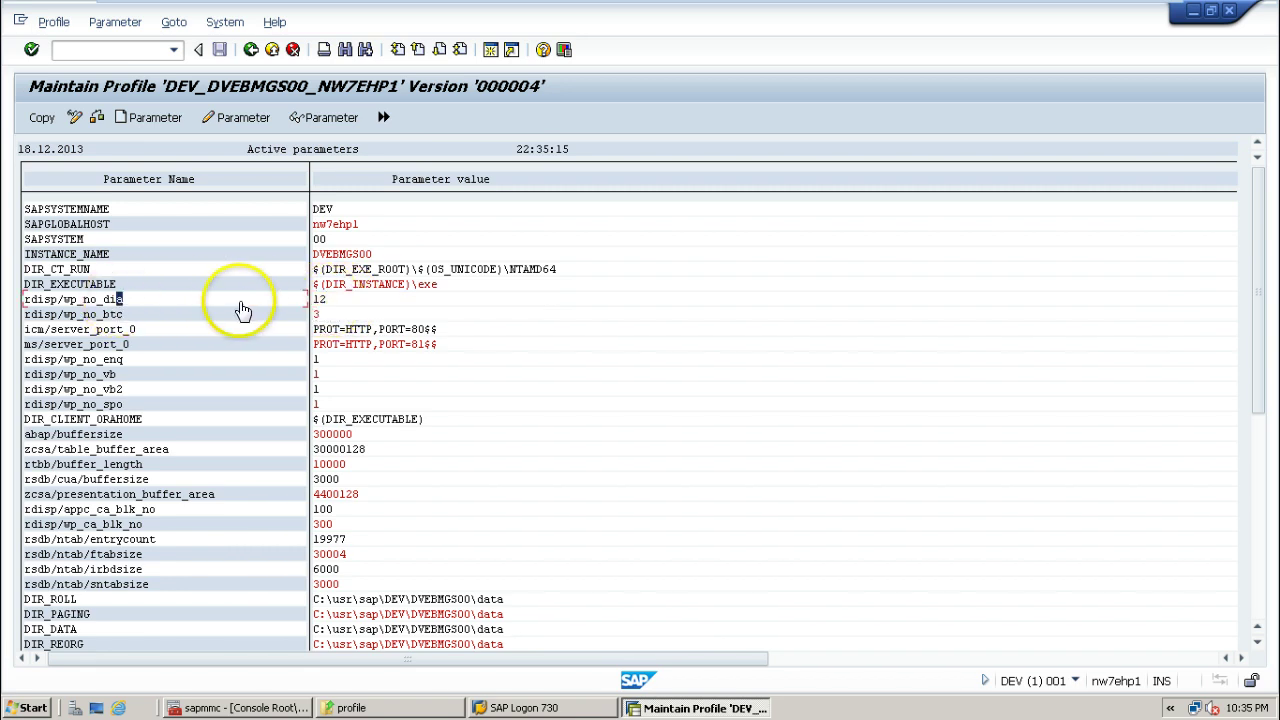
double_click(119, 304)
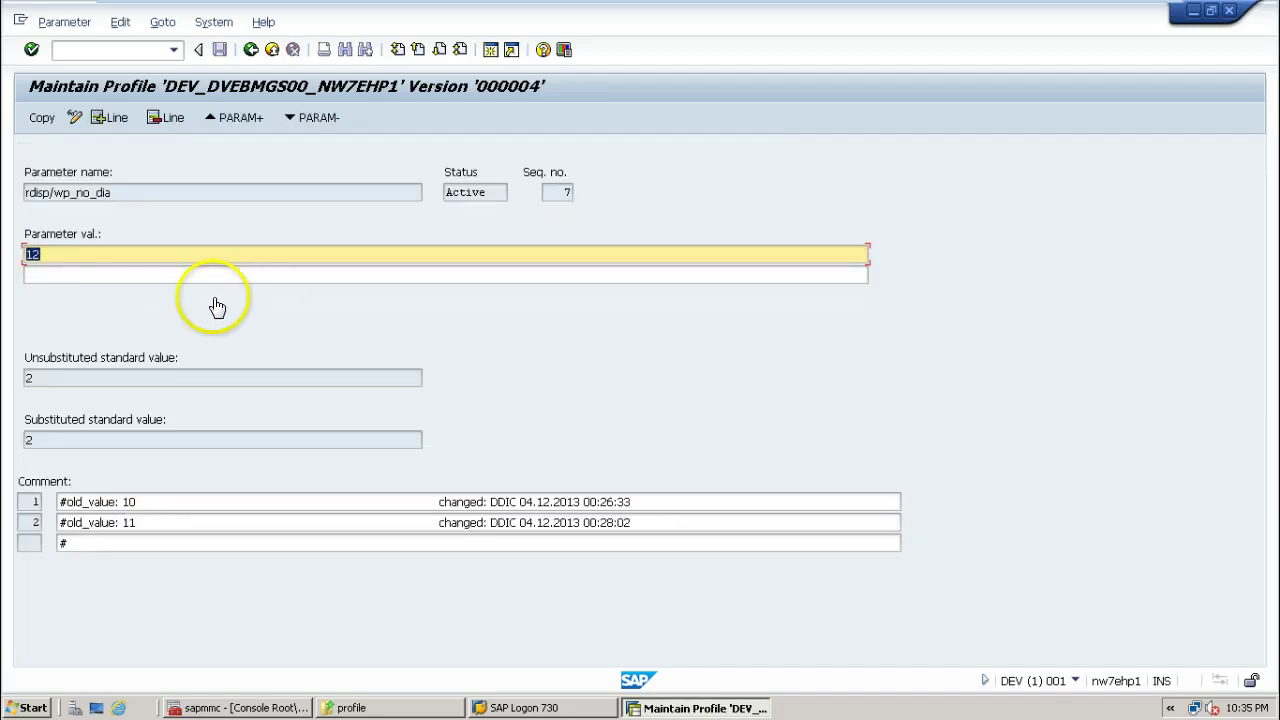
click(45, 260)
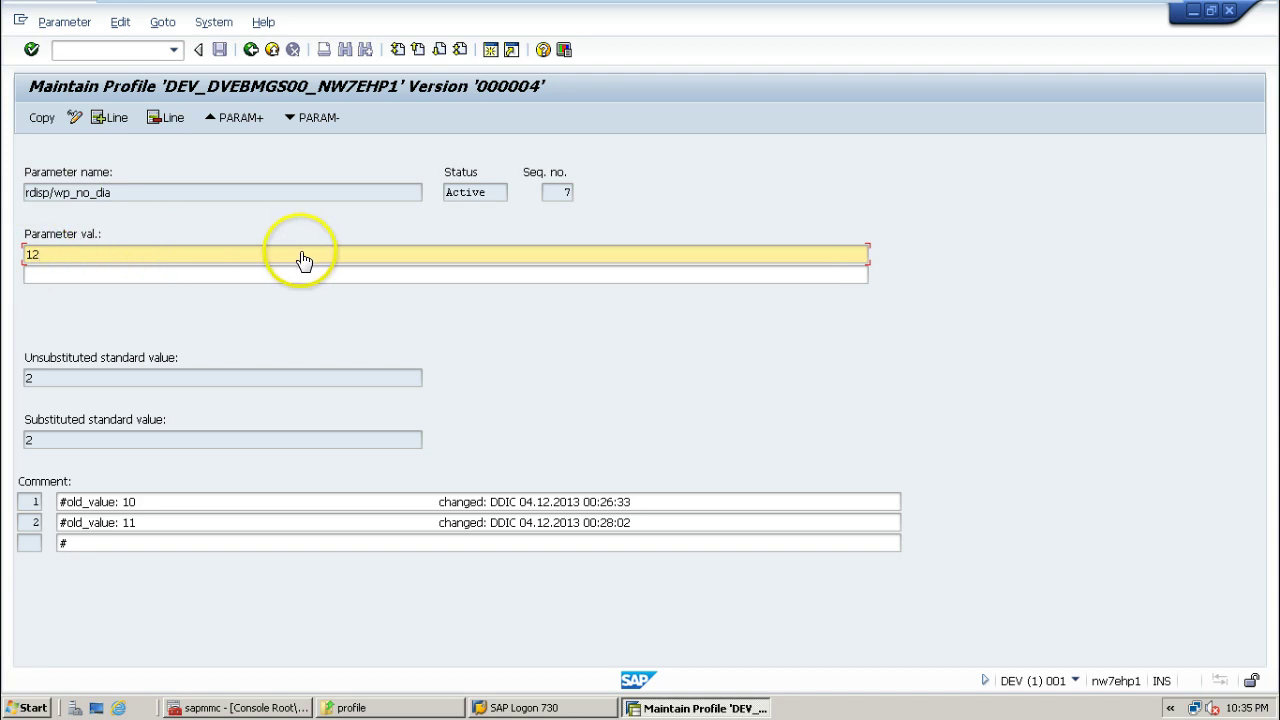
Step: Run transaction sm50 in a new session and count the DIA work processes row by row
click(491, 51)
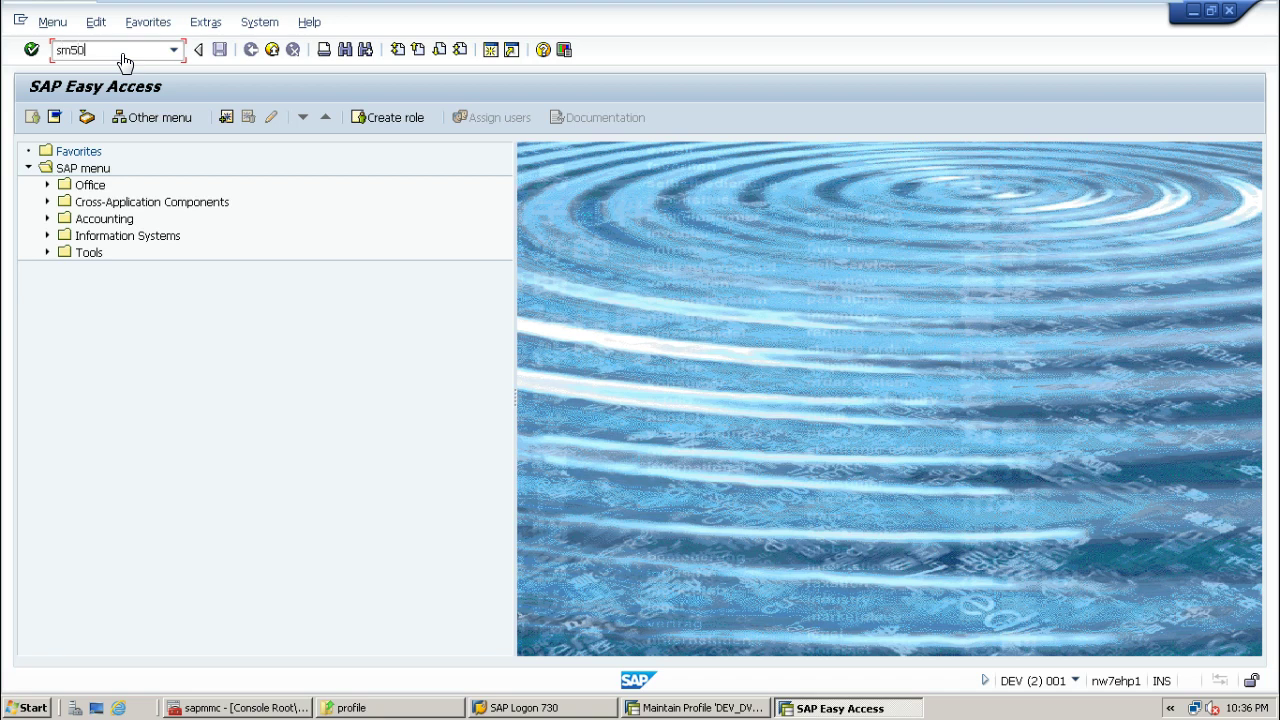
key(Return)
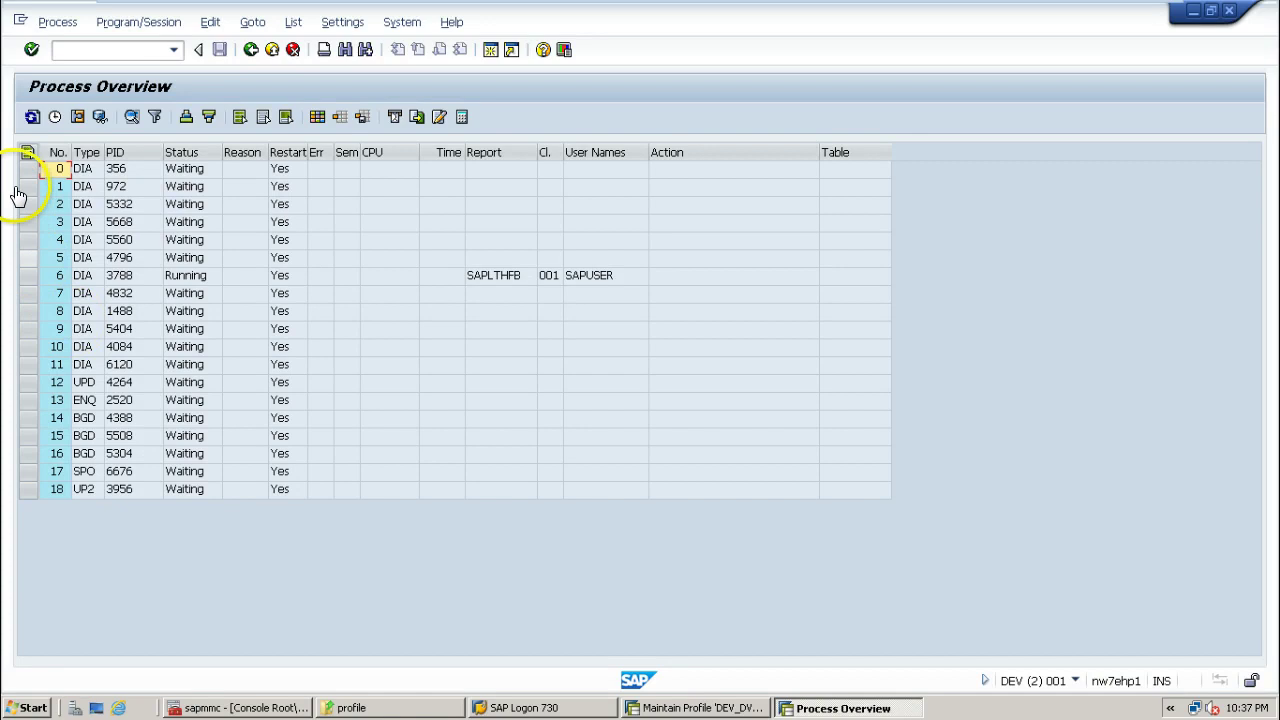
click(22, 178)
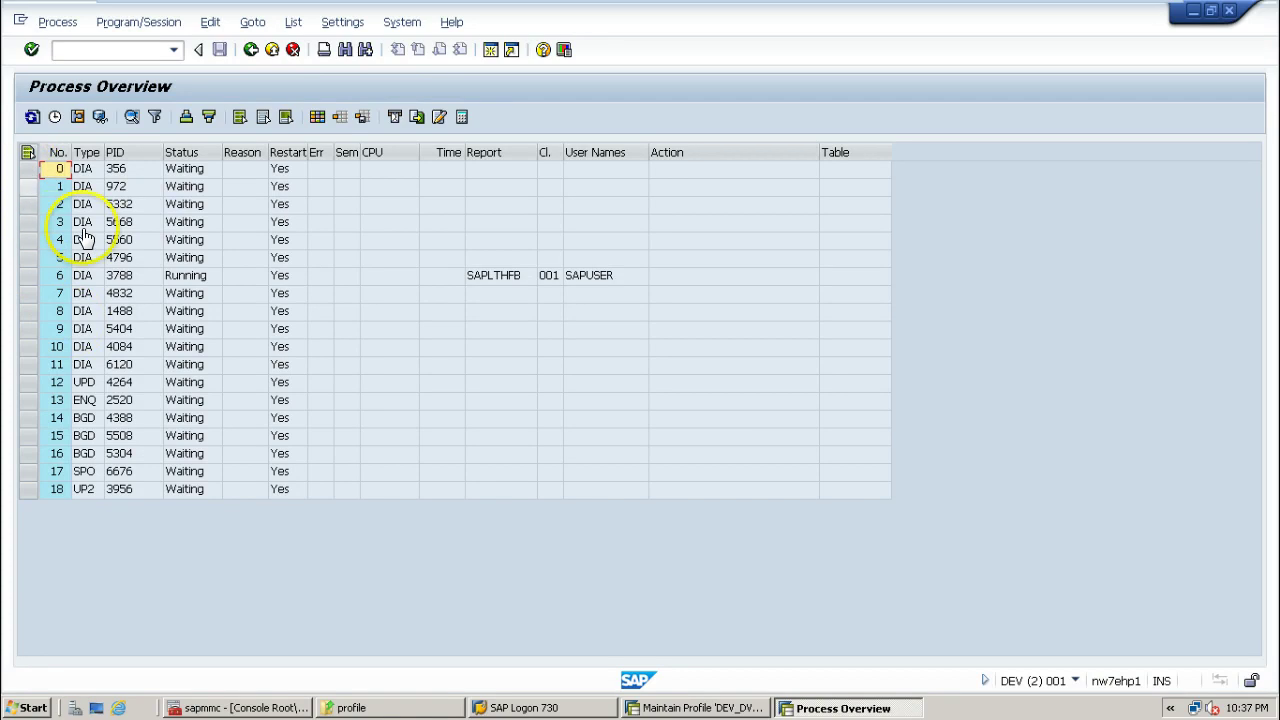
click(28, 172)
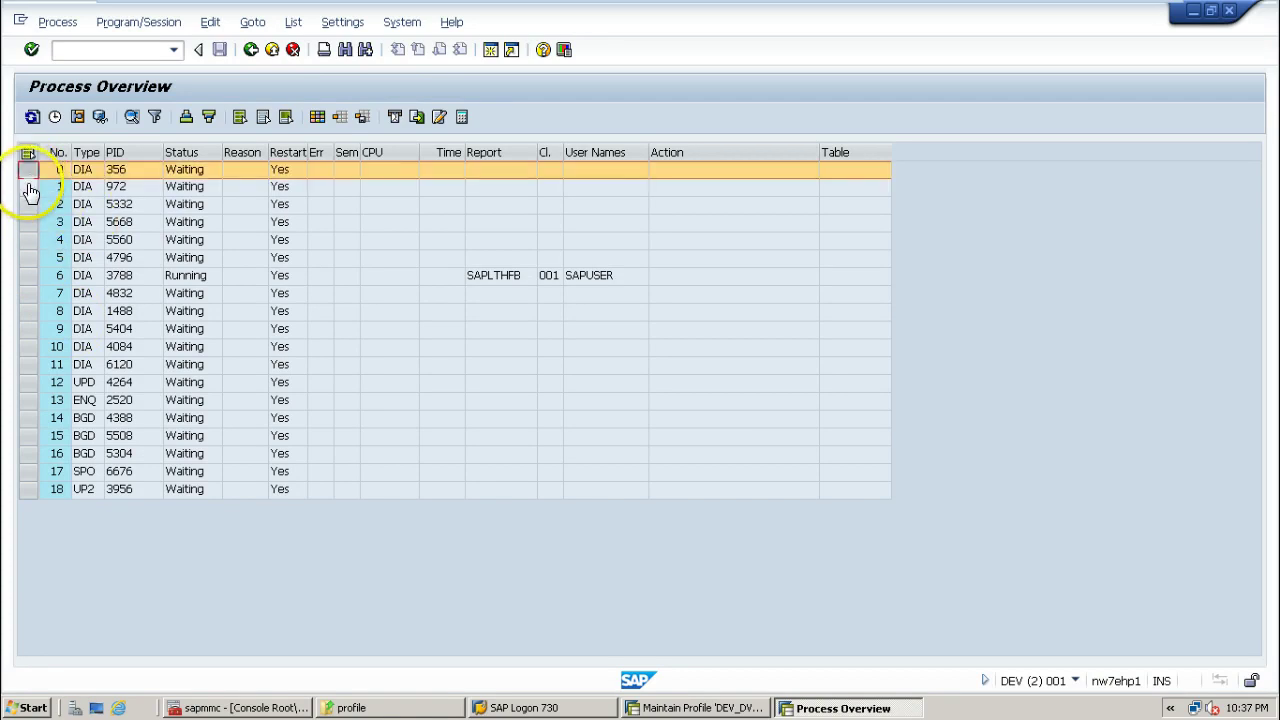
click(29, 188)
click(30, 206)
click(29, 222)
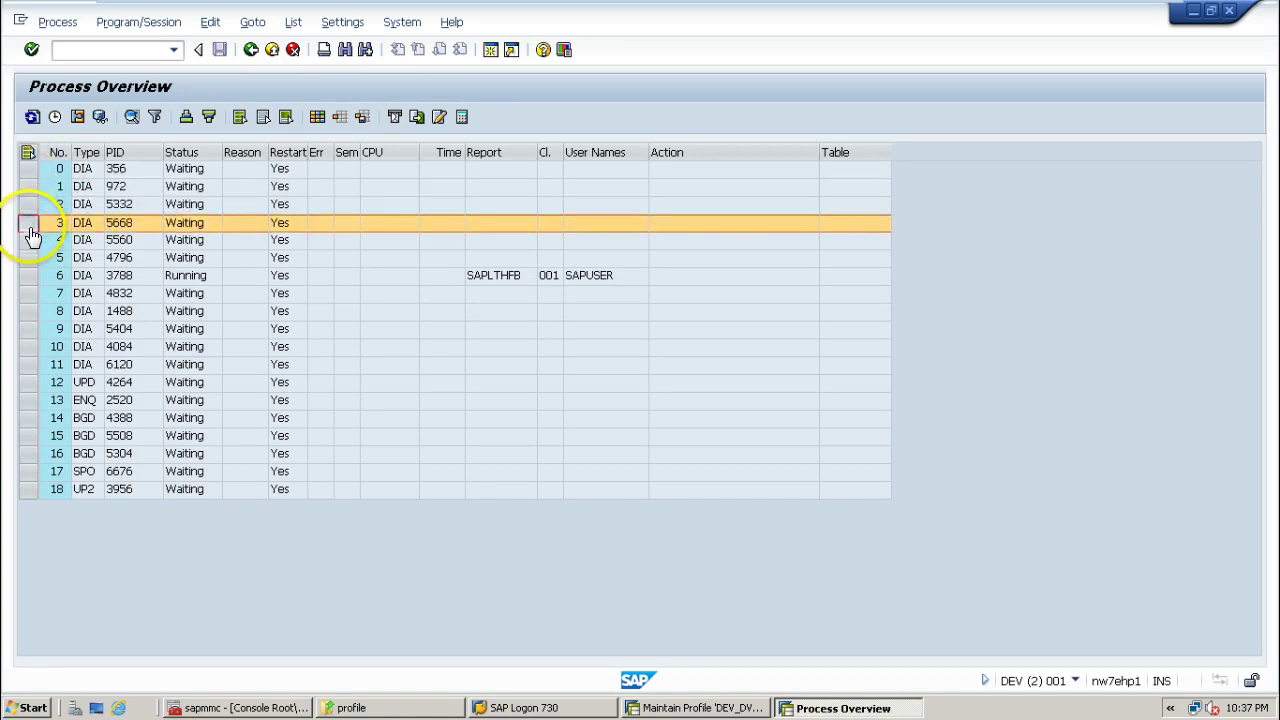
click(30, 240)
click(30, 259)
click(30, 264)
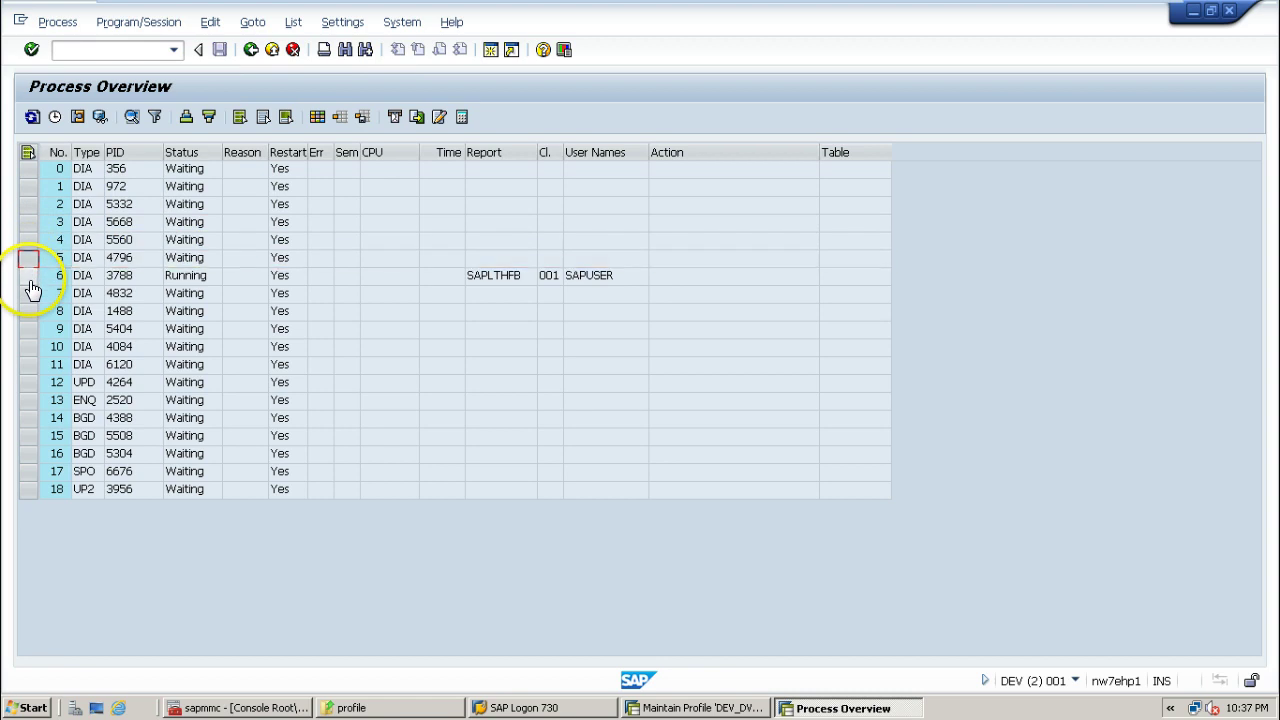
click(30, 276)
click(30, 280)
click(30, 294)
click(30, 311)
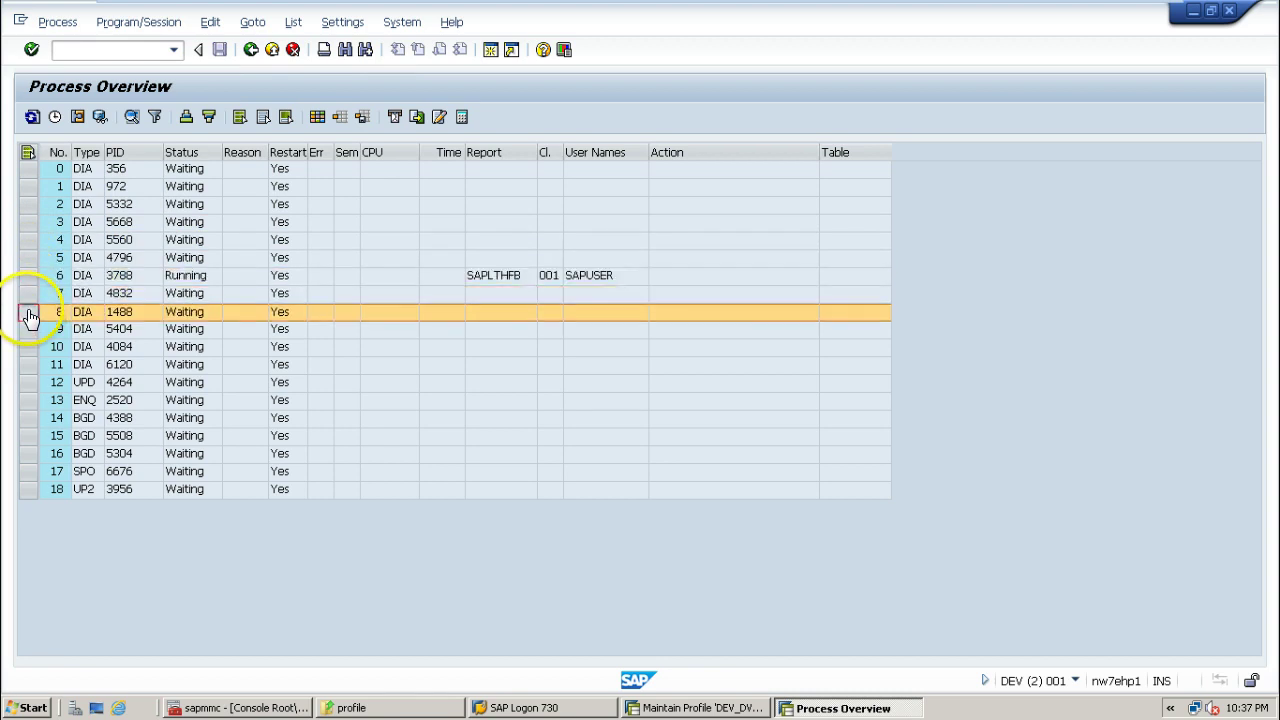
click(30, 314)
click(28, 329)
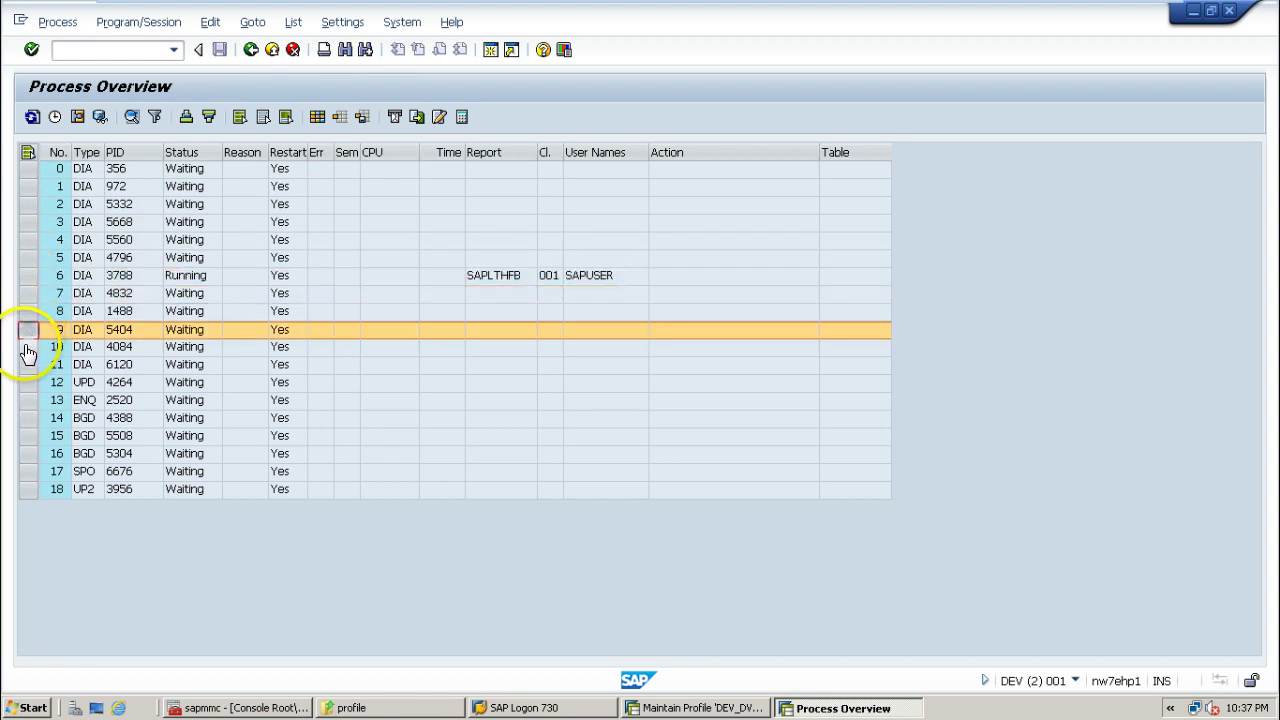
click(28, 347)
click(28, 366)
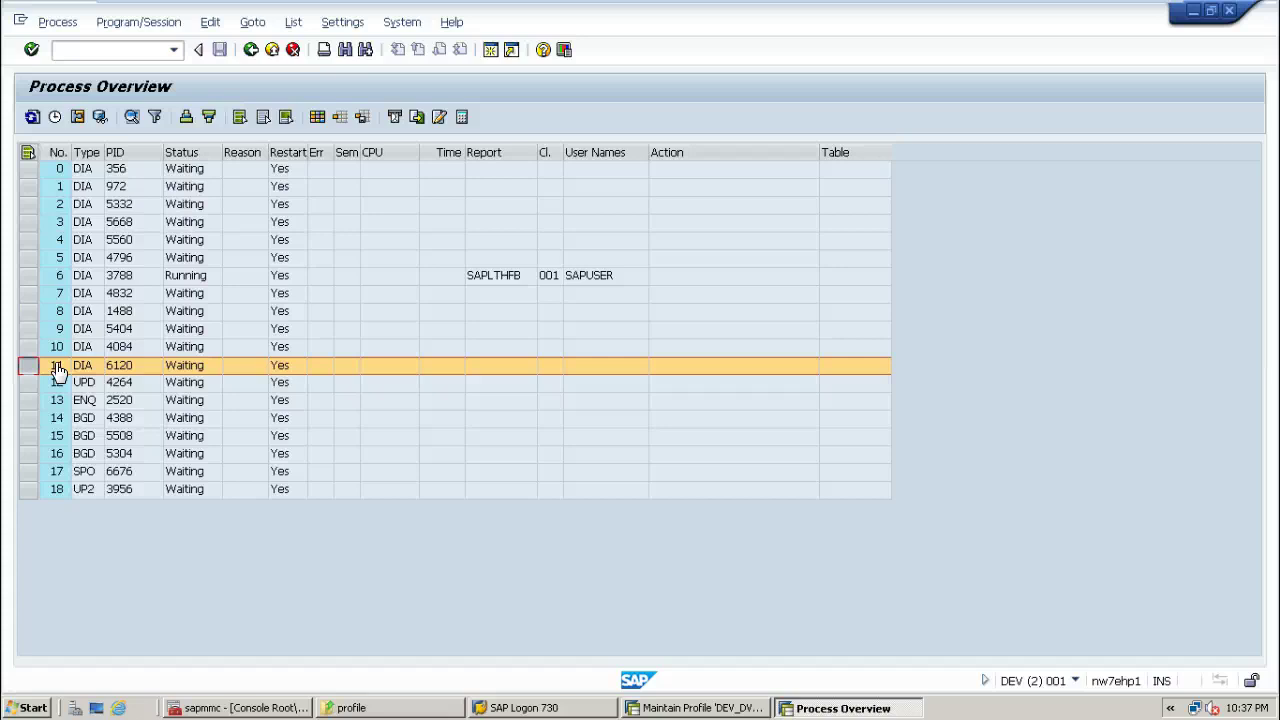
Step: Back in the profile session, set rdisp/wp_no_dia to 14, apply the change with Copy and check it in the parameter list
click(716, 710)
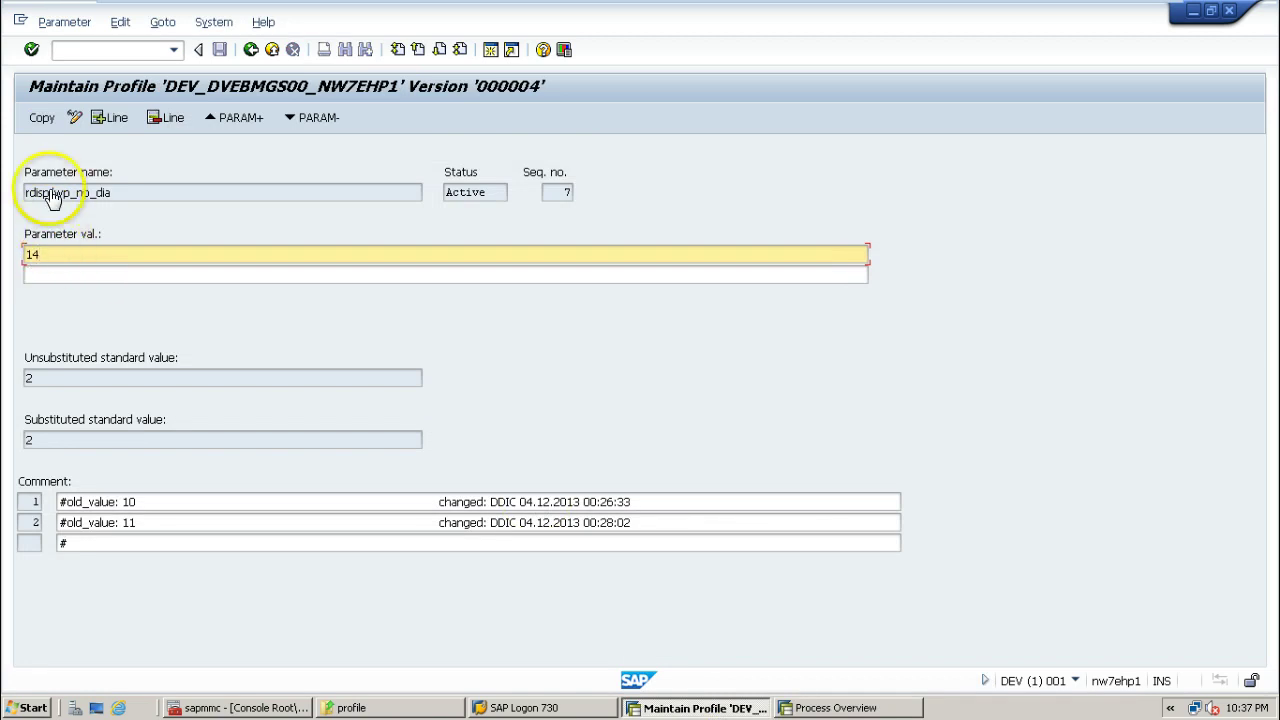
click(44, 121)
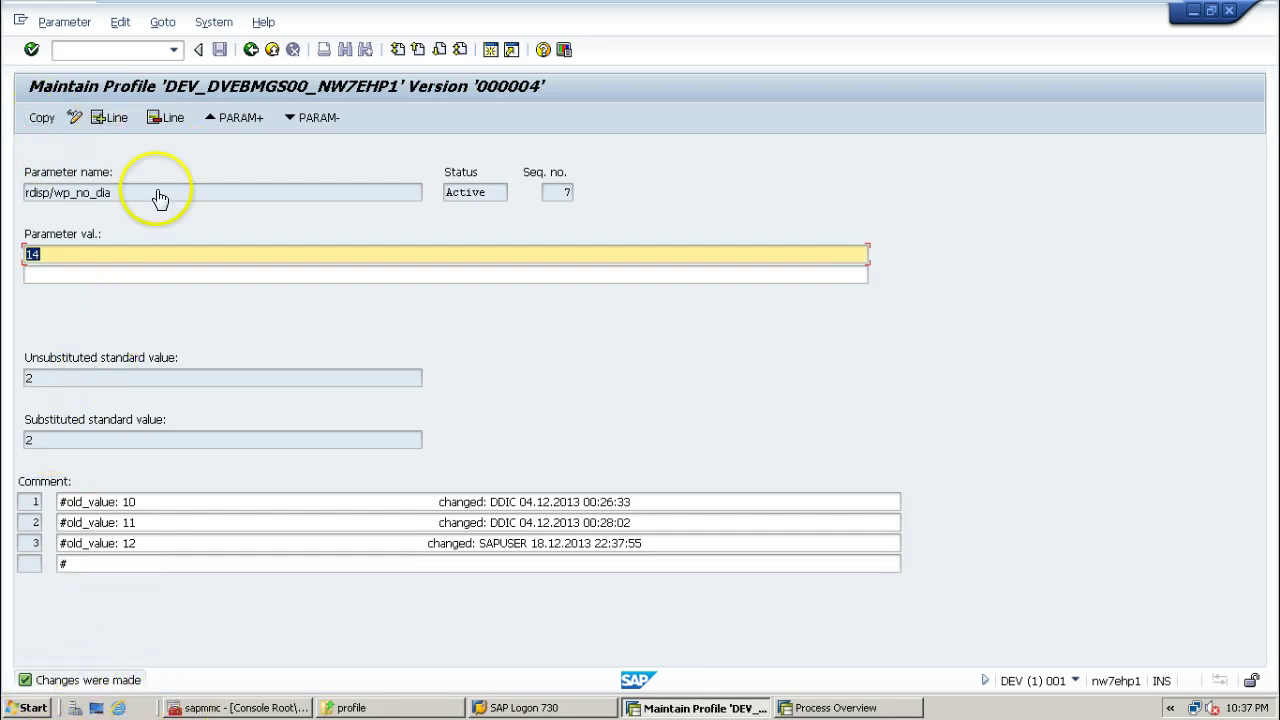
click(251, 52)
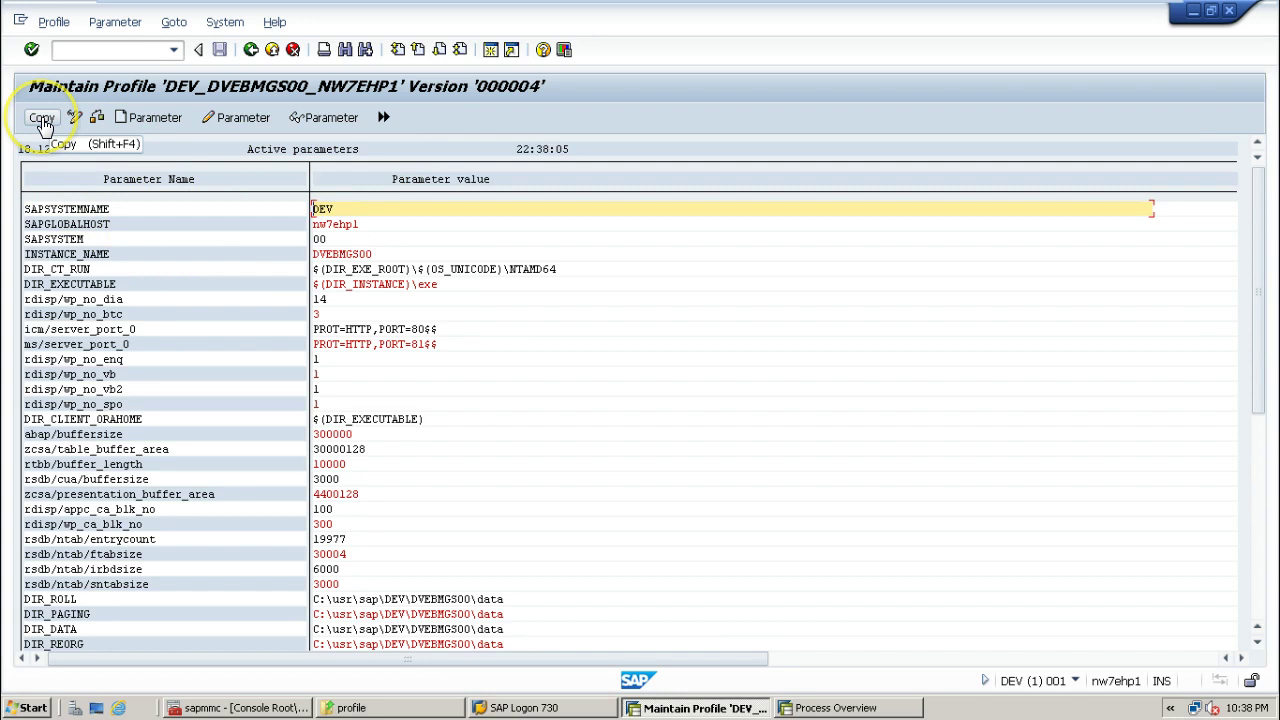
click(112, 299)
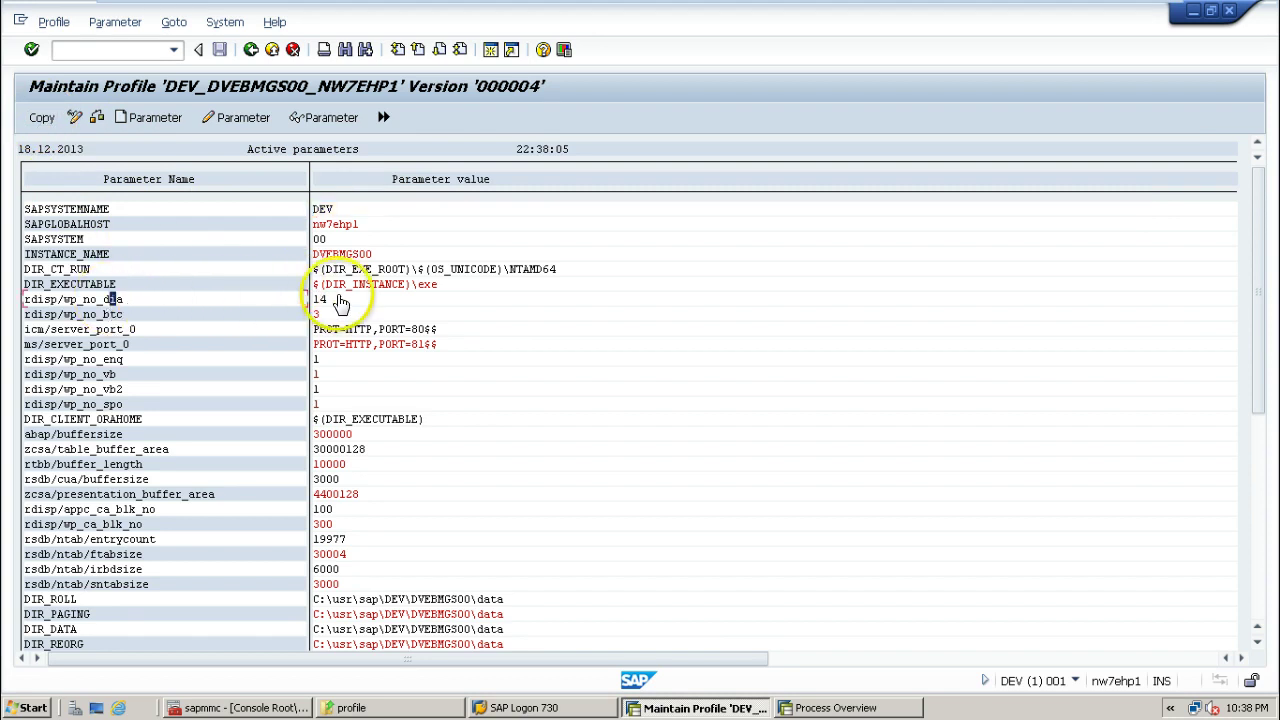
click(340, 301)
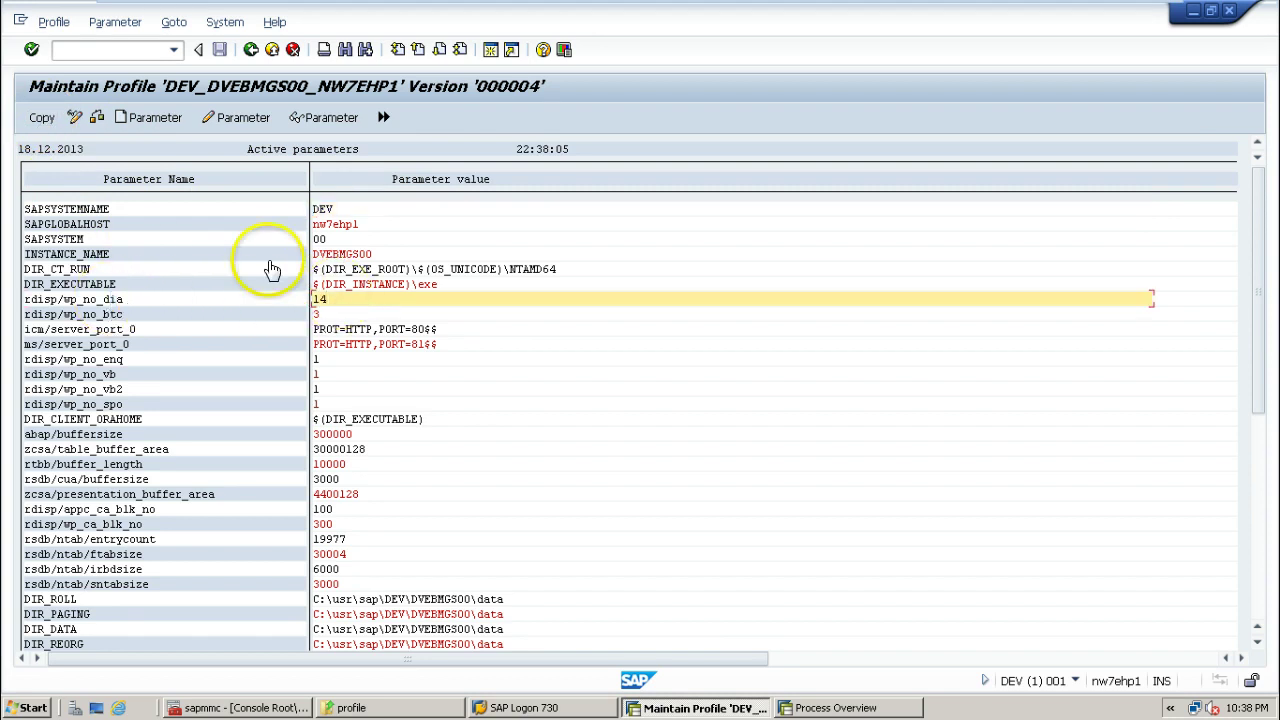
Step: Transfer the changed parameters to the profile with Copy and return to the Edit Profiles screen
click(40, 120)
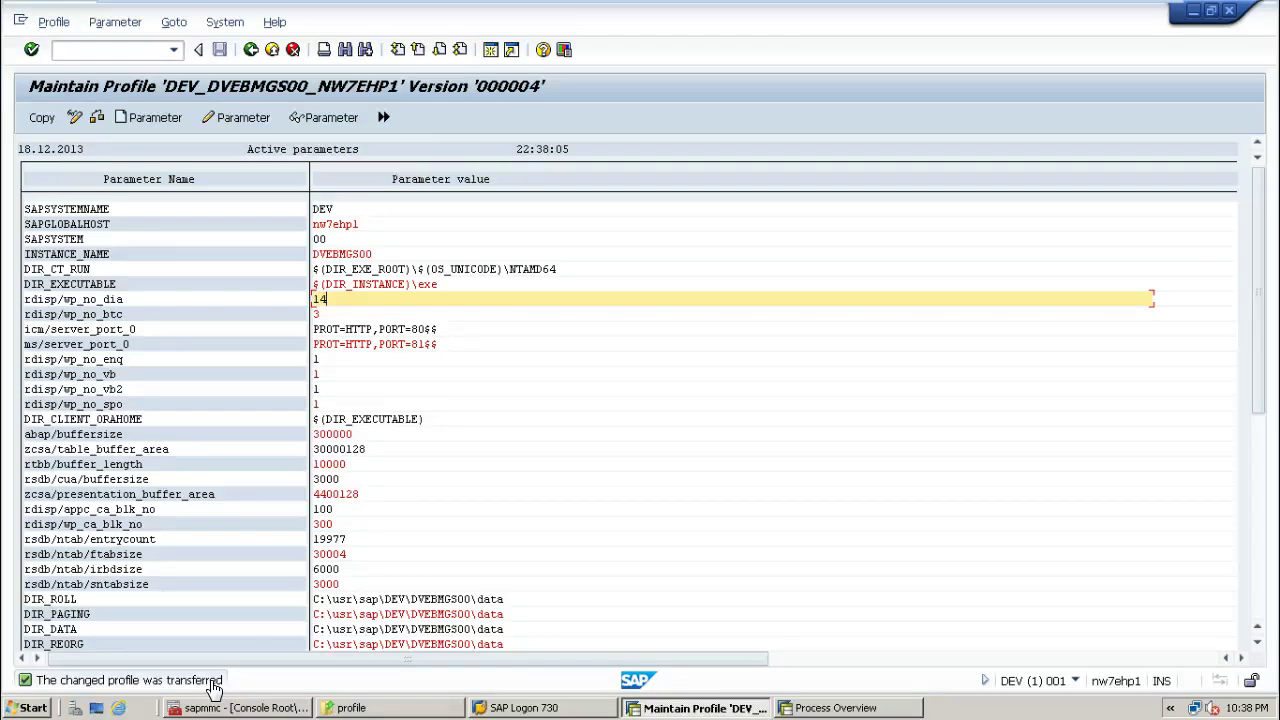
click(42, 118)
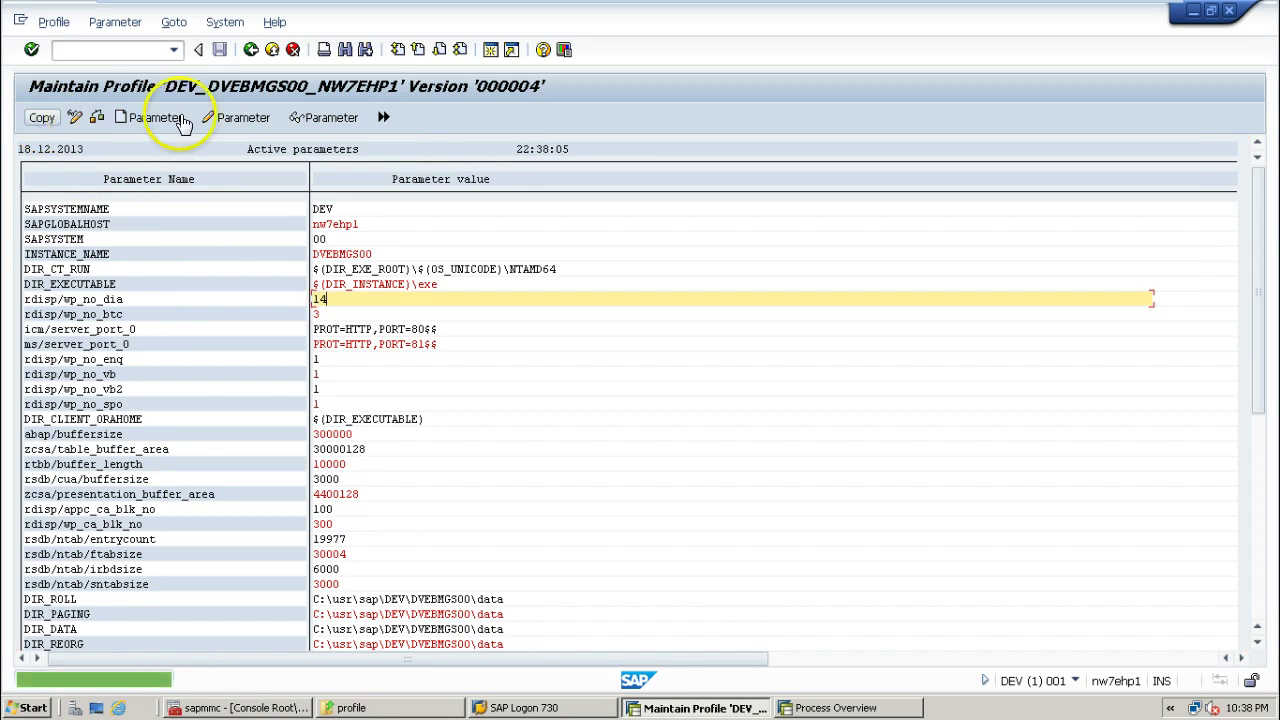
click(251, 50)
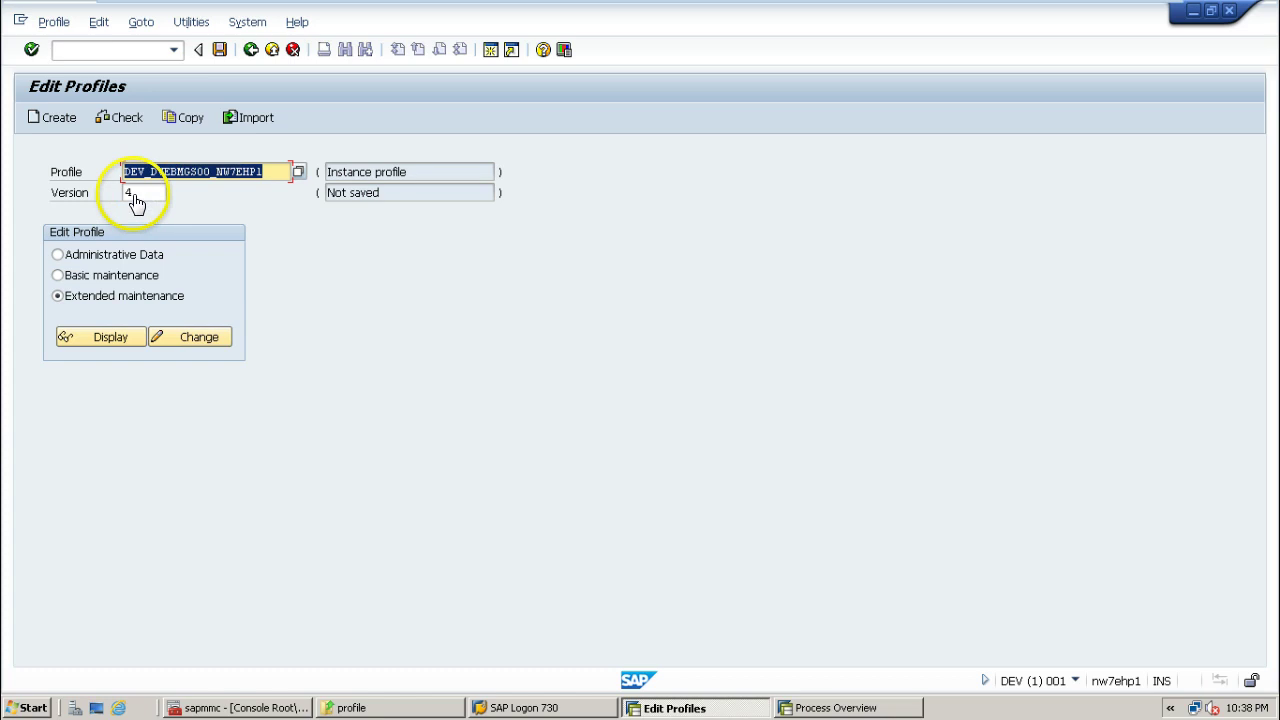
Step: Save and activate the instance profile DEV_DVEBMGS00_NW7EHP1 and acknowledge the information and caution notices
click(221, 52)
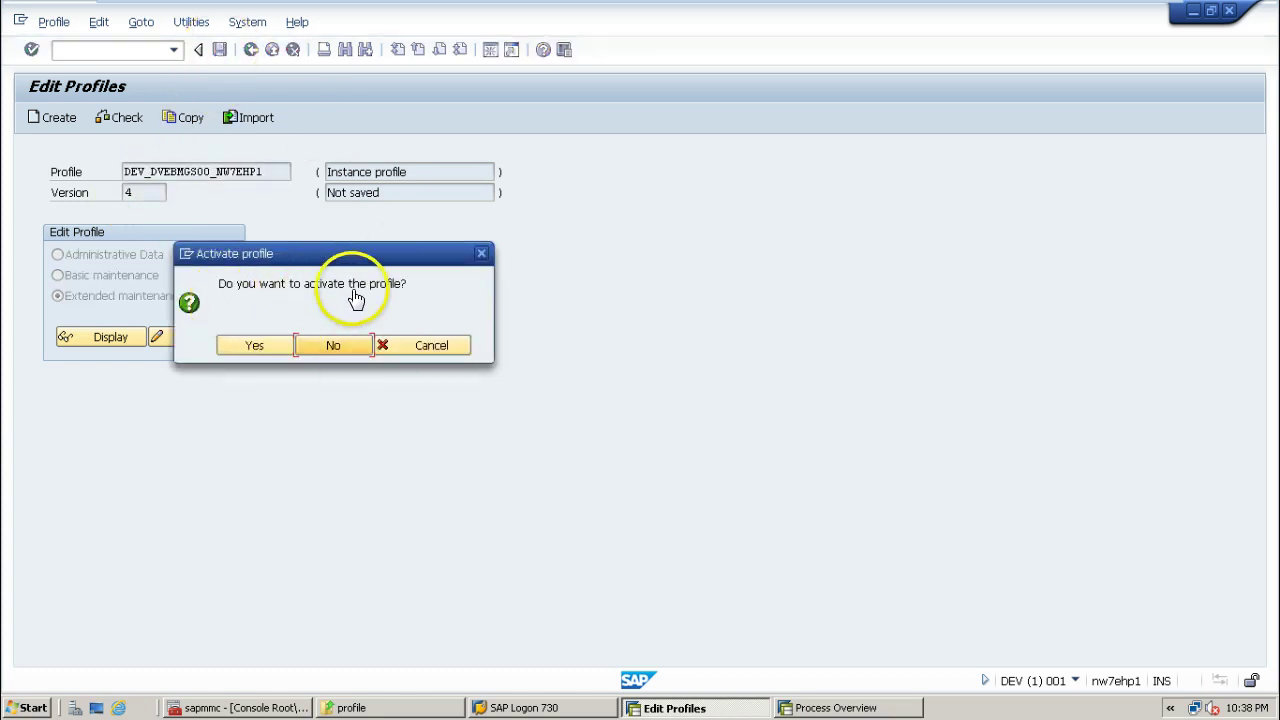
click(254, 347)
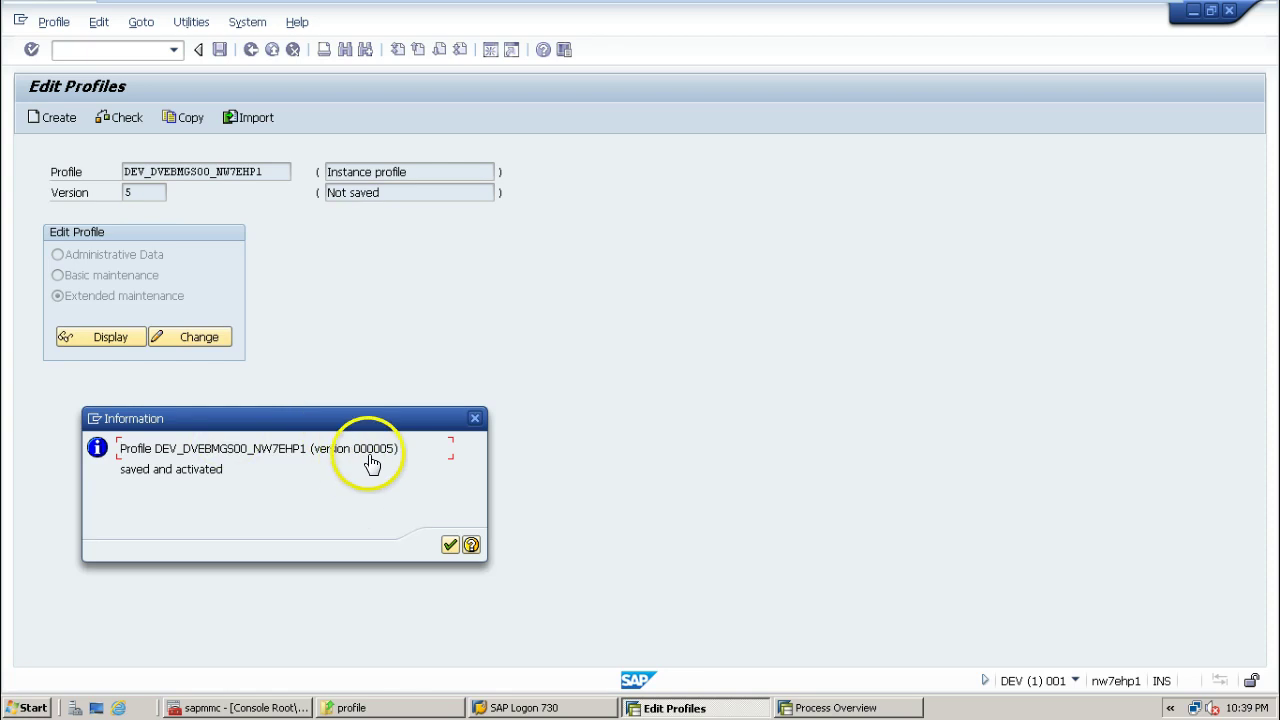
click(449, 546)
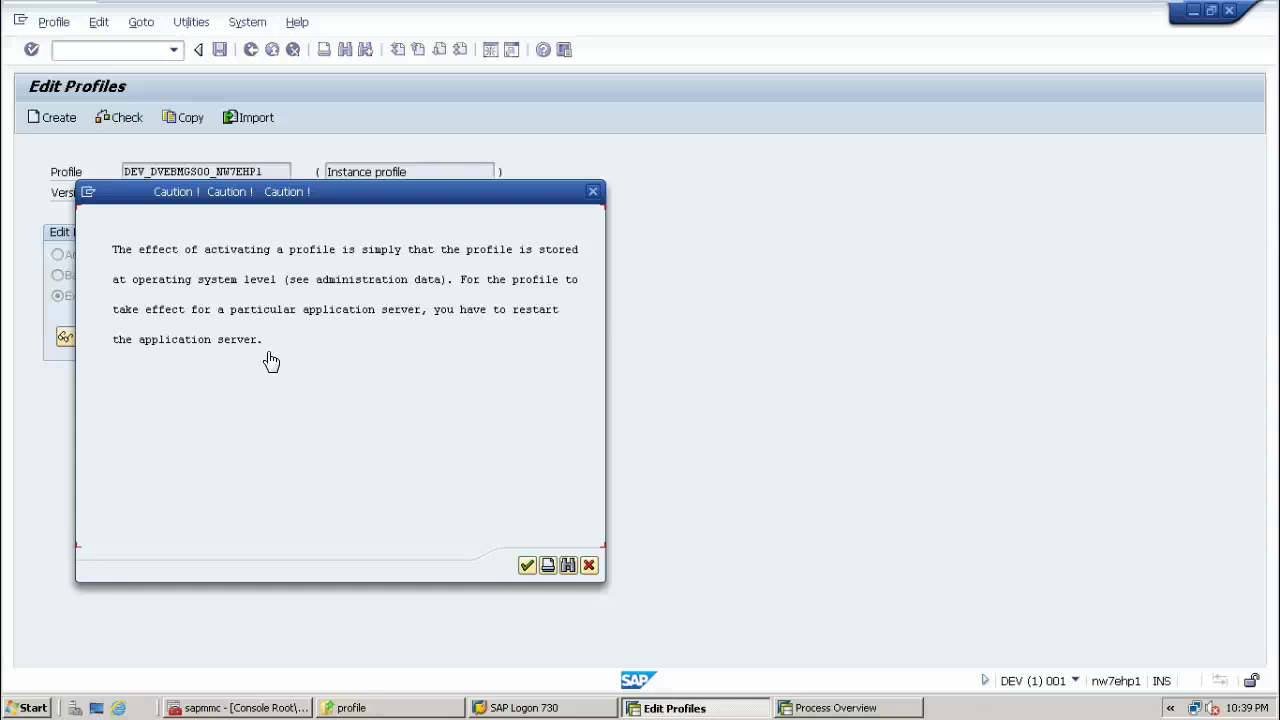
click(525, 567)
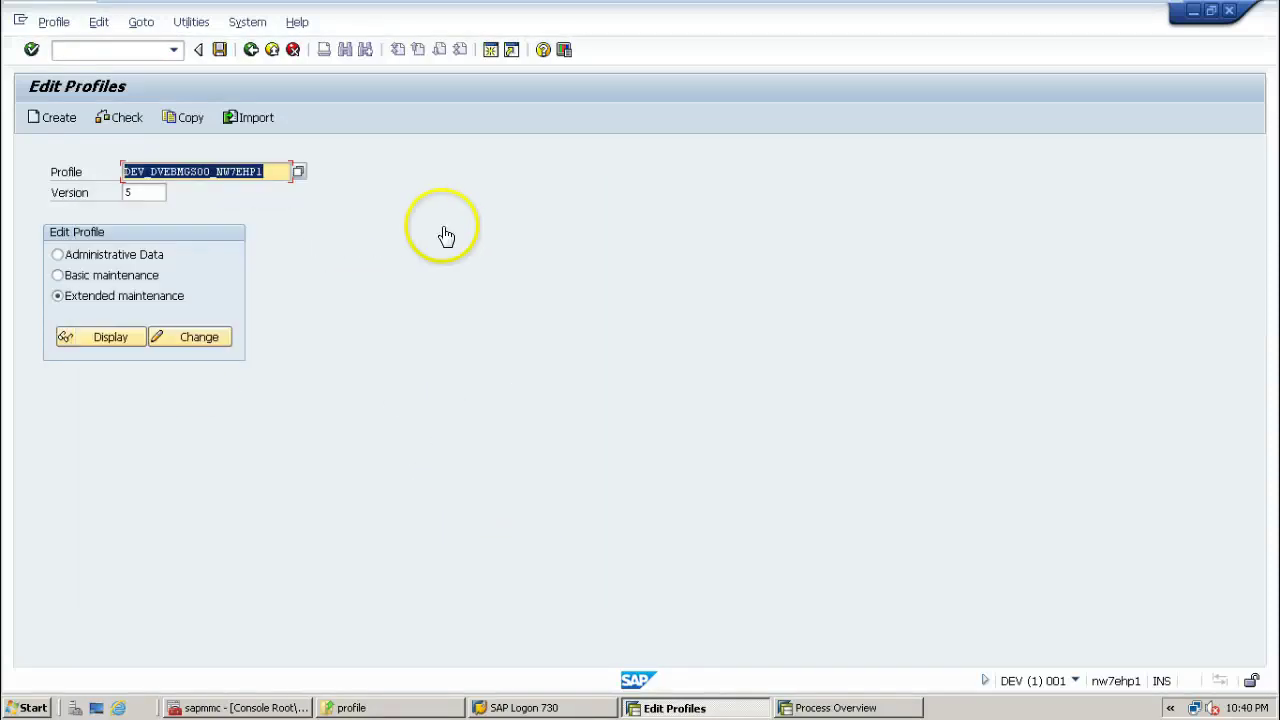
click(147, 194)
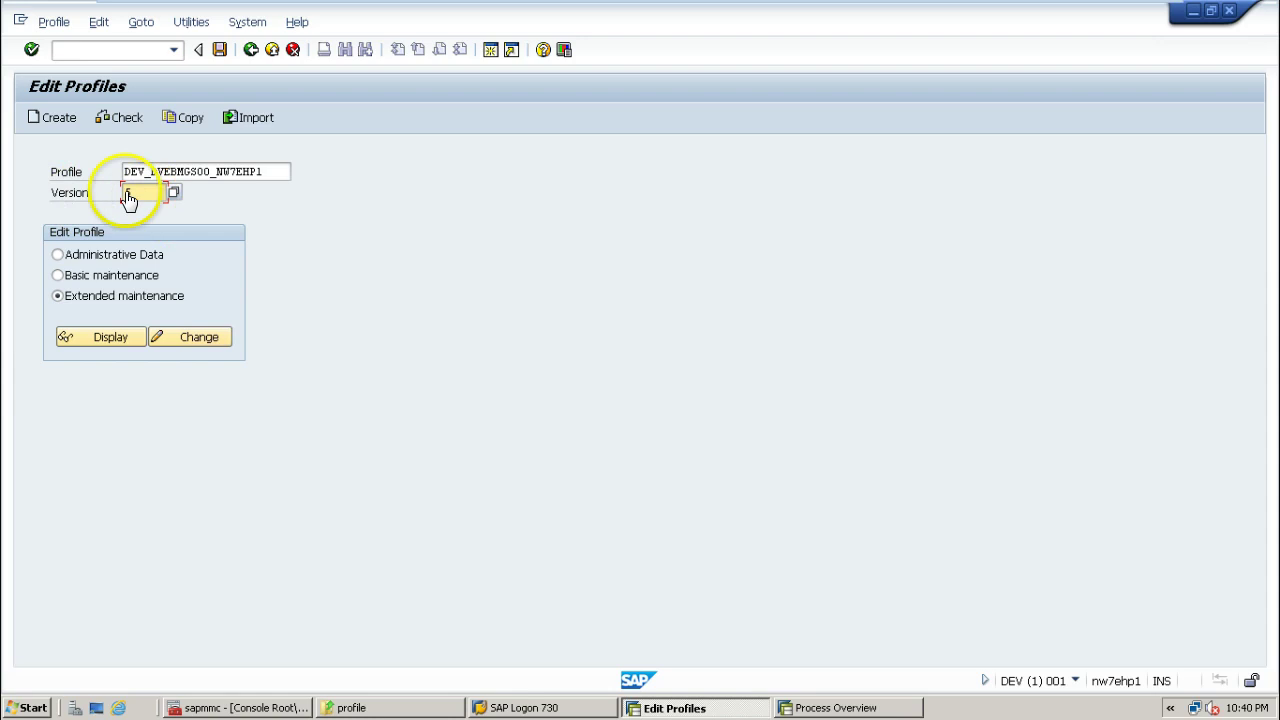
Step: Log off from the DEV system, closing all open sessions
click(249, 22)
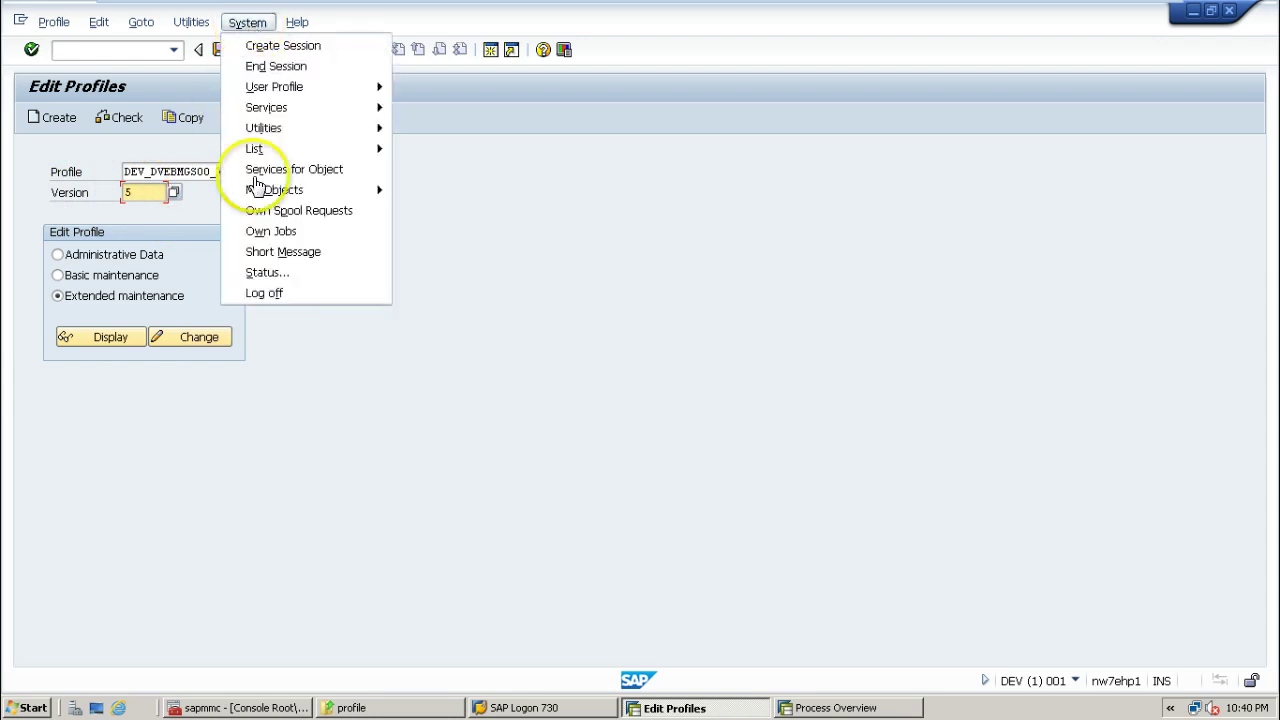
click(260, 293)
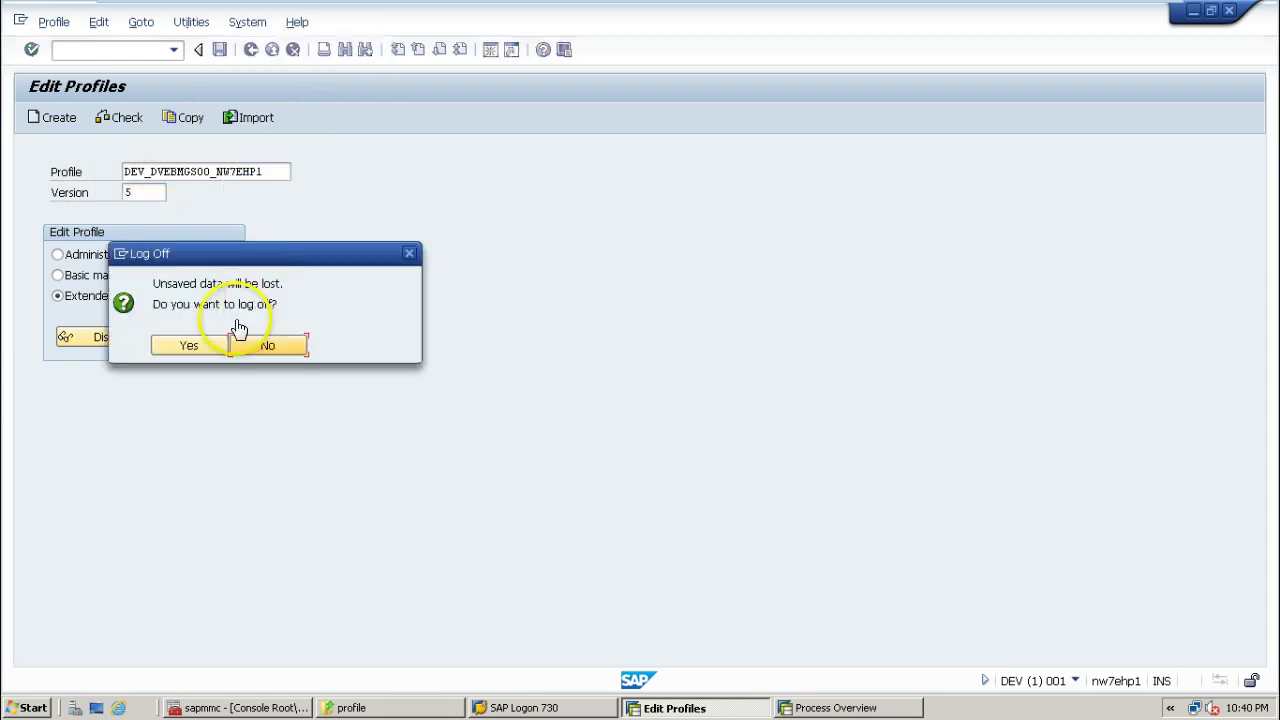
click(189, 346)
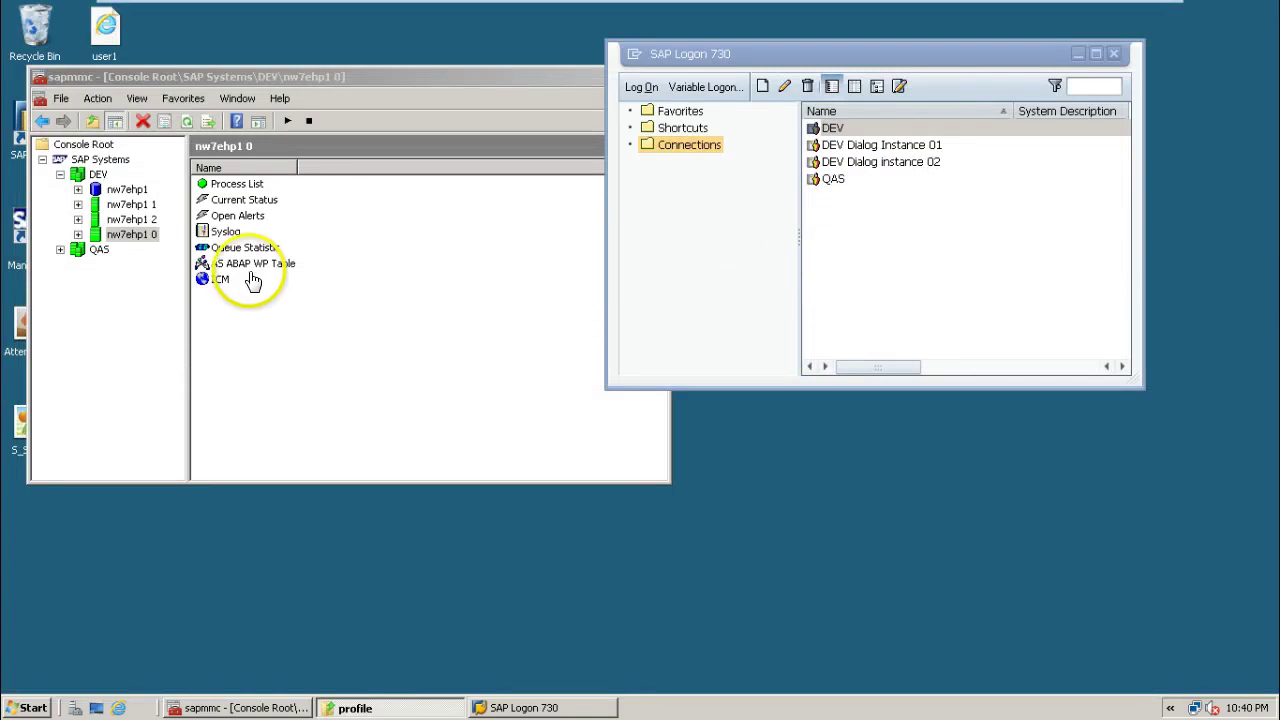
Step: Switch to the SAP management console and restart DEV instance nw7ehp1 0 with the Hard (SIGINT) shutdown type
click(483, 80)
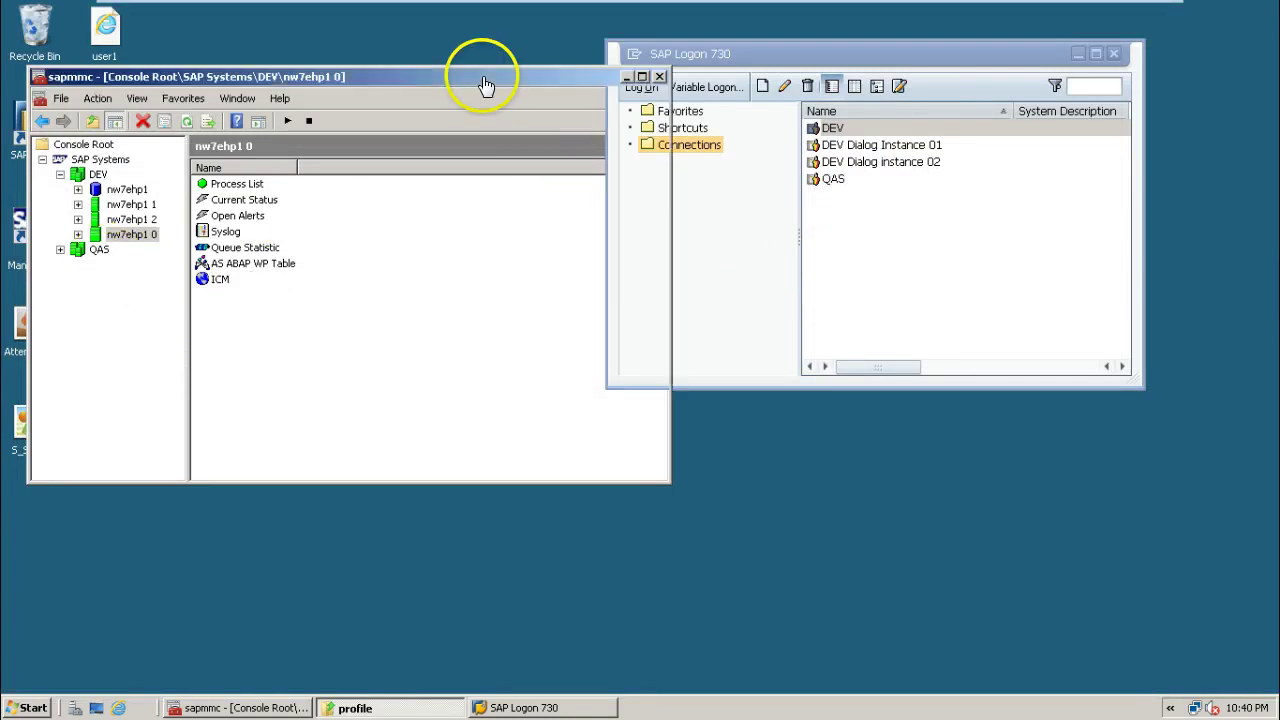
right_click(96, 245)
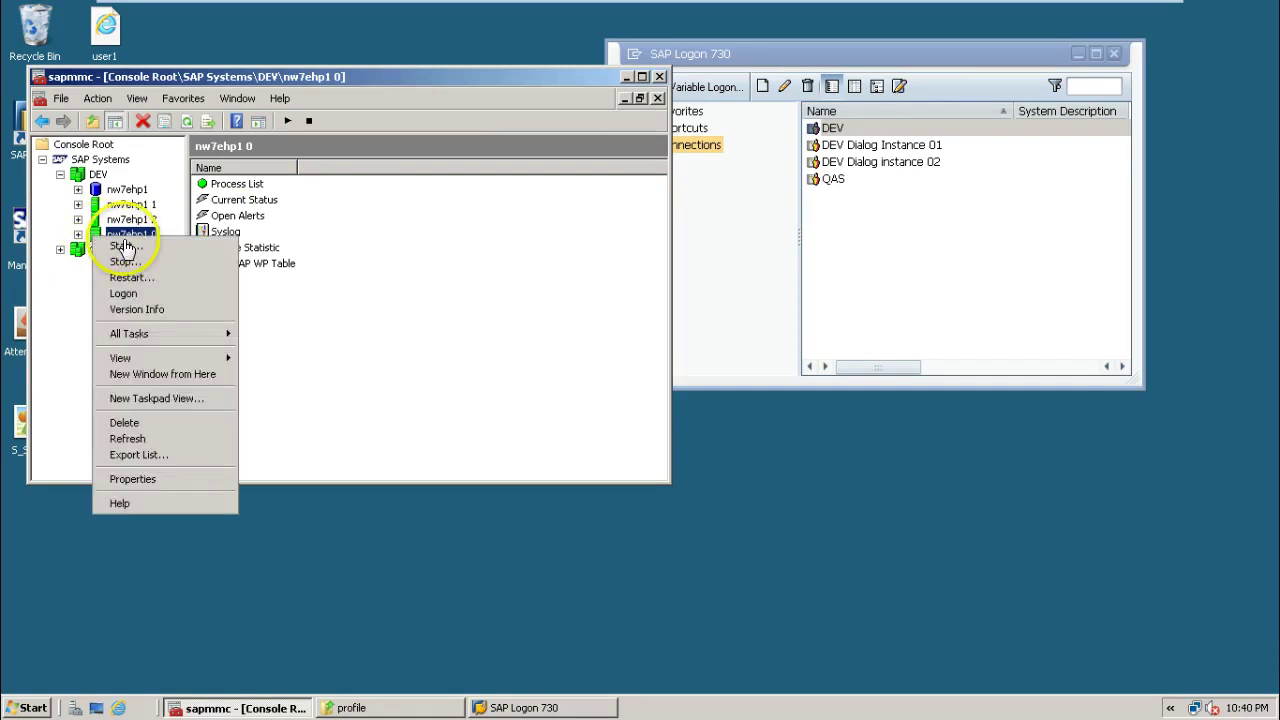
click(134, 278)
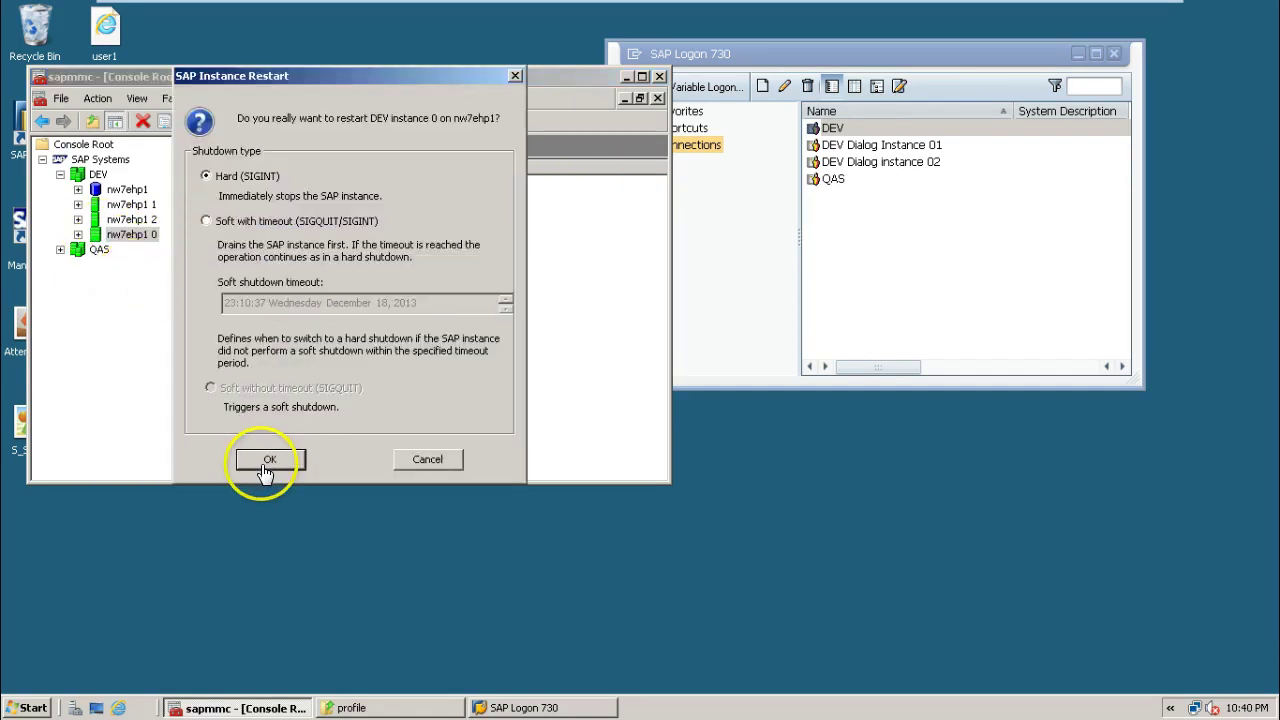
click(267, 462)
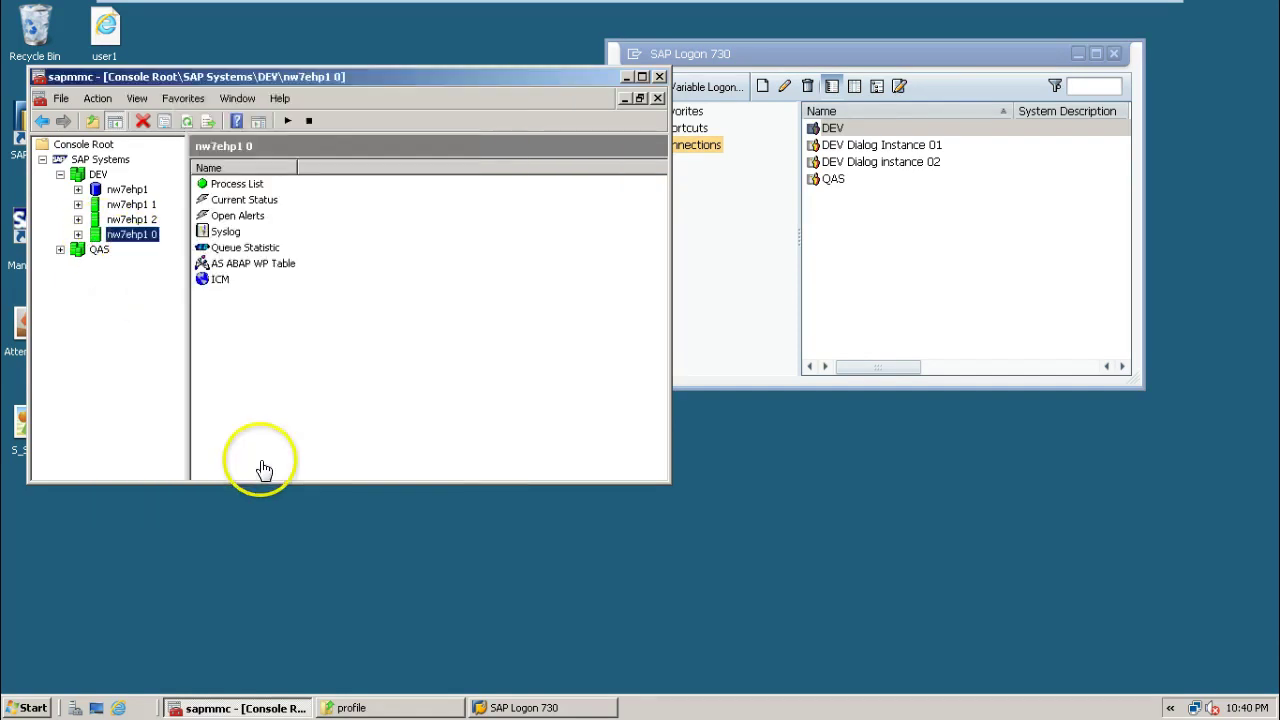
Step: Expand instance nw7ehp1 0 and follow its shutdown in the AS ABAP WP Table, refreshing the view
click(78, 236)
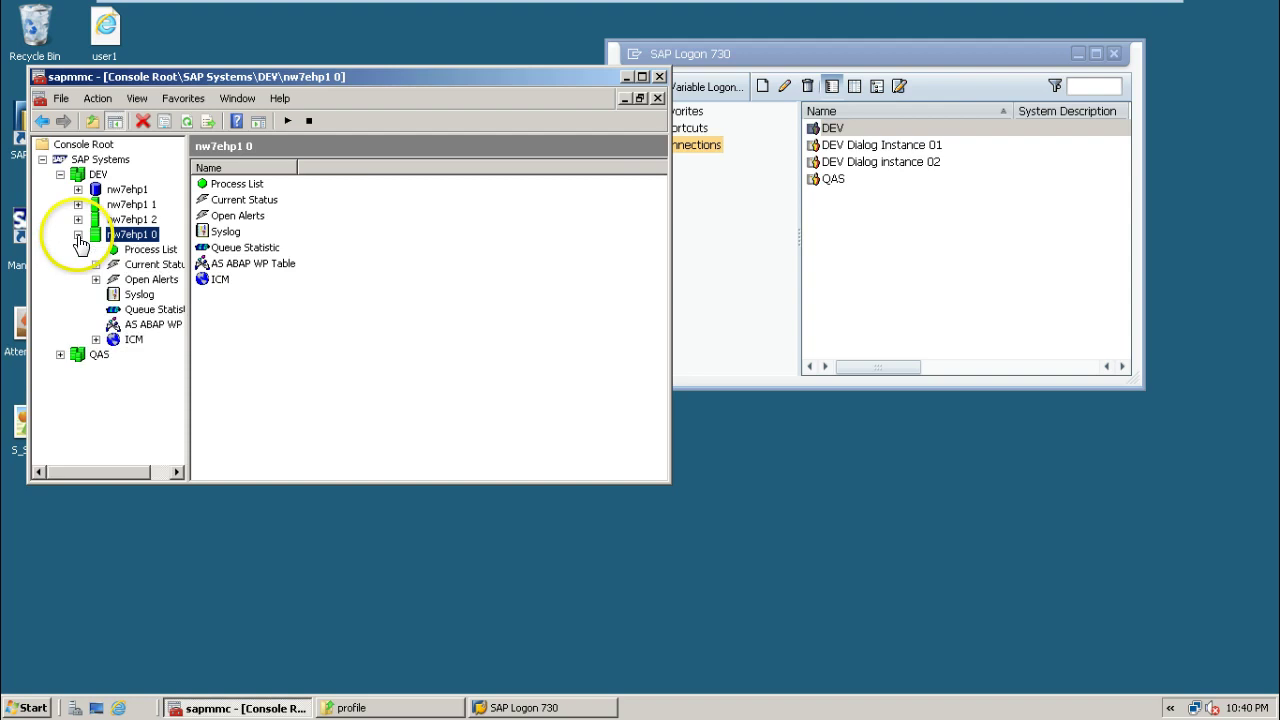
click(153, 327)
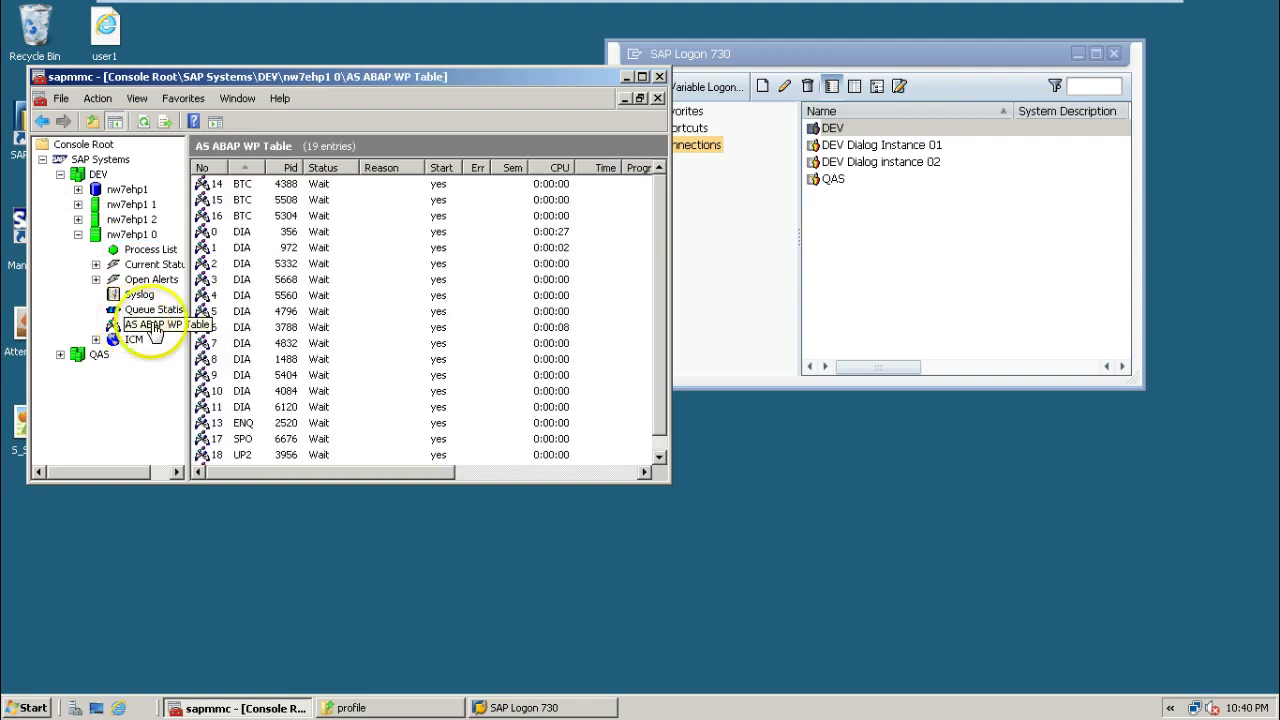
click(143, 125)
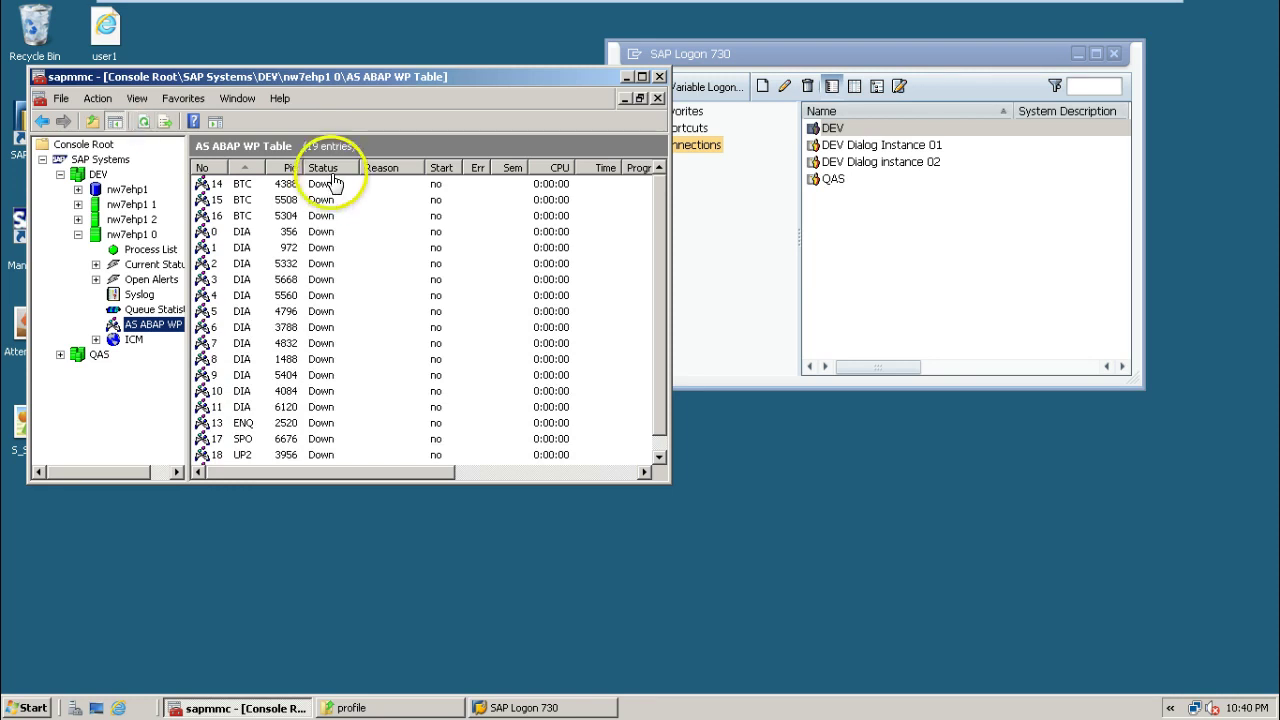
click(143, 124)
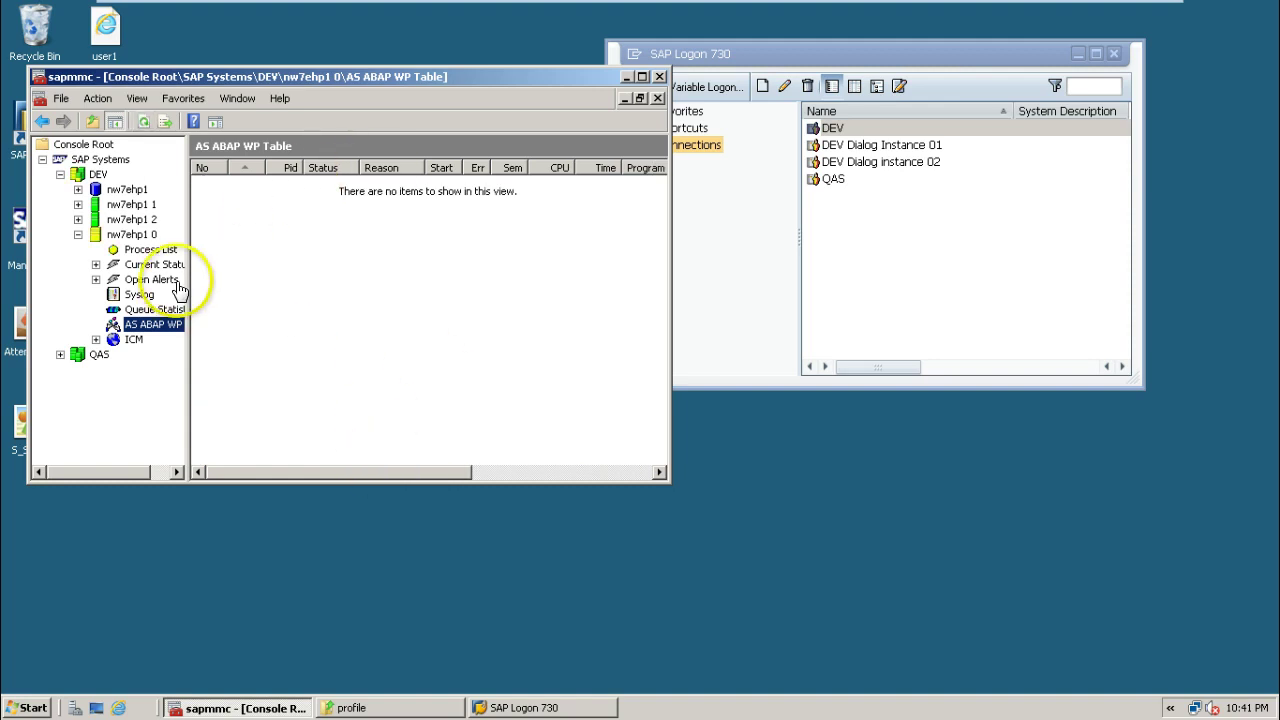
Step: Monitor the message server, dispatcher and IGS Watchdog in the instance's Process List, refreshing until the restart completes
click(150, 249)
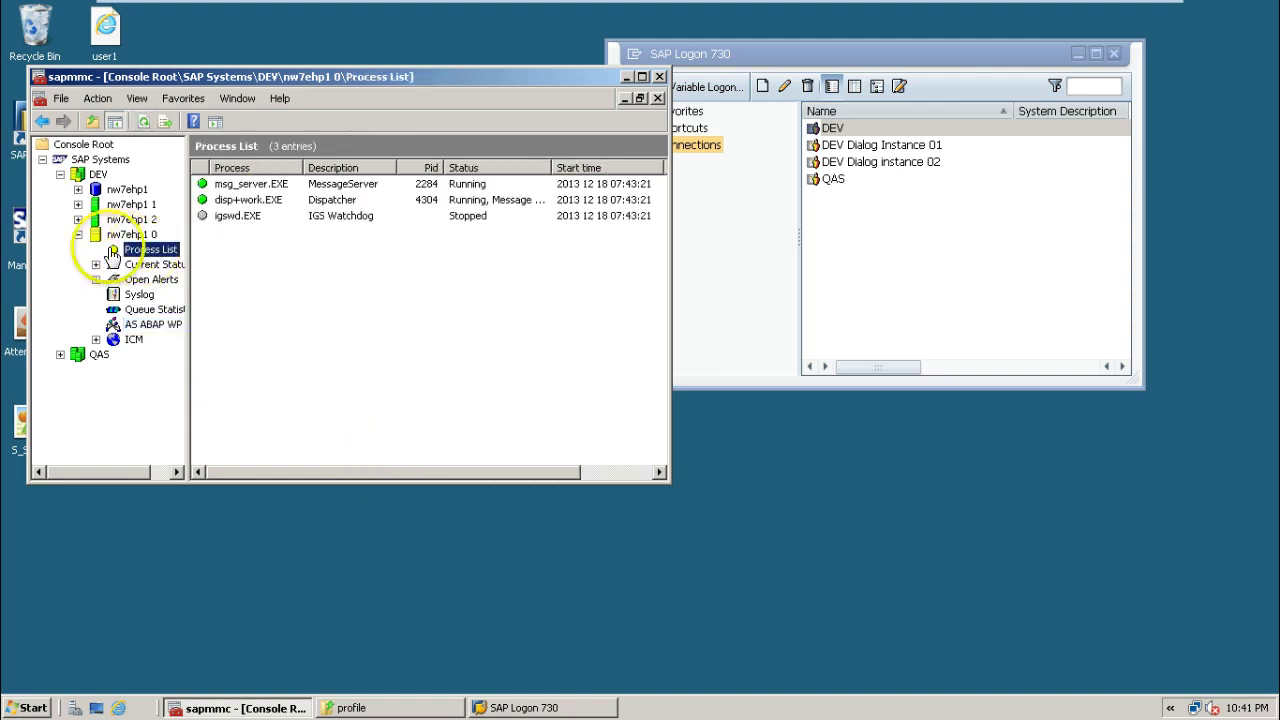
click(145, 122)
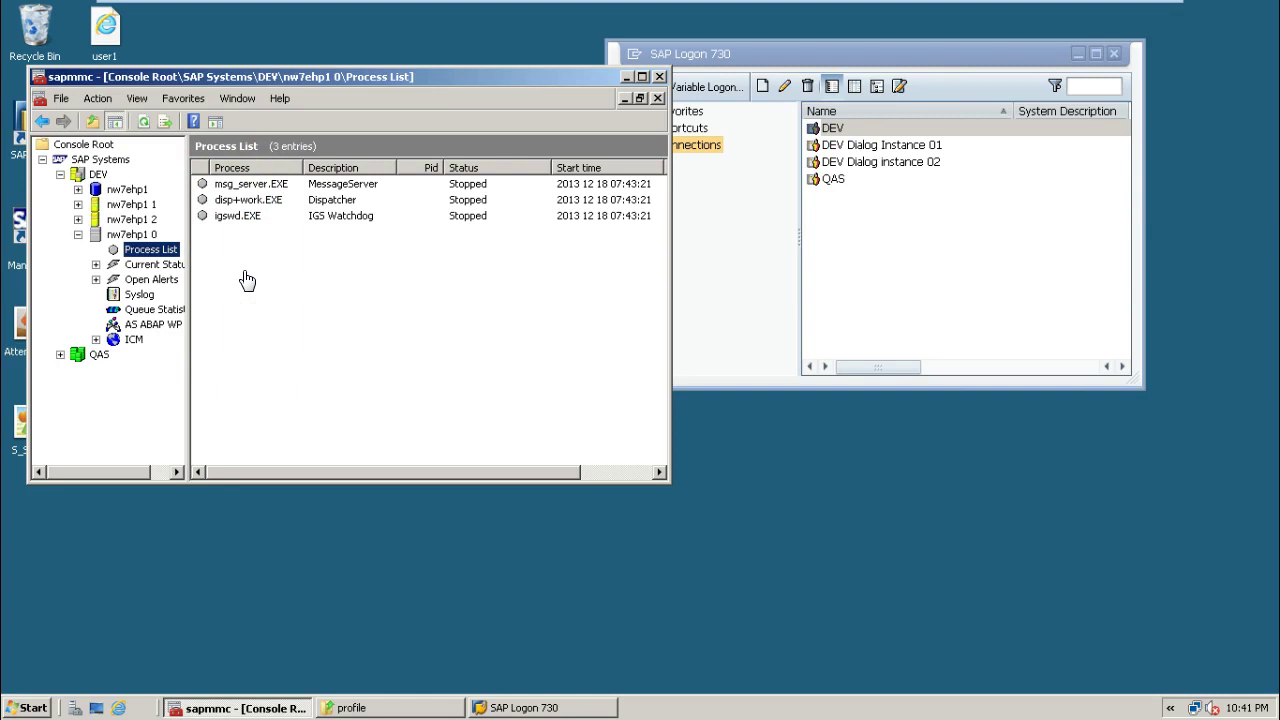
click(118, 234)
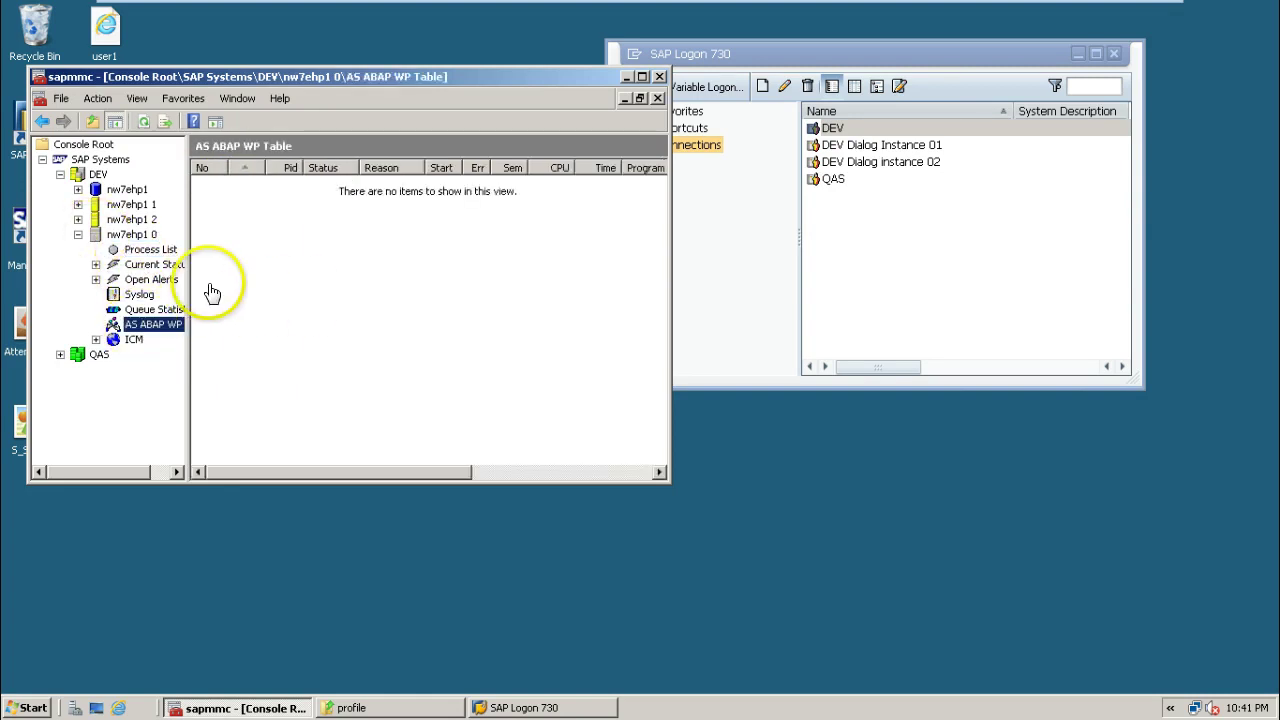
click(140, 249)
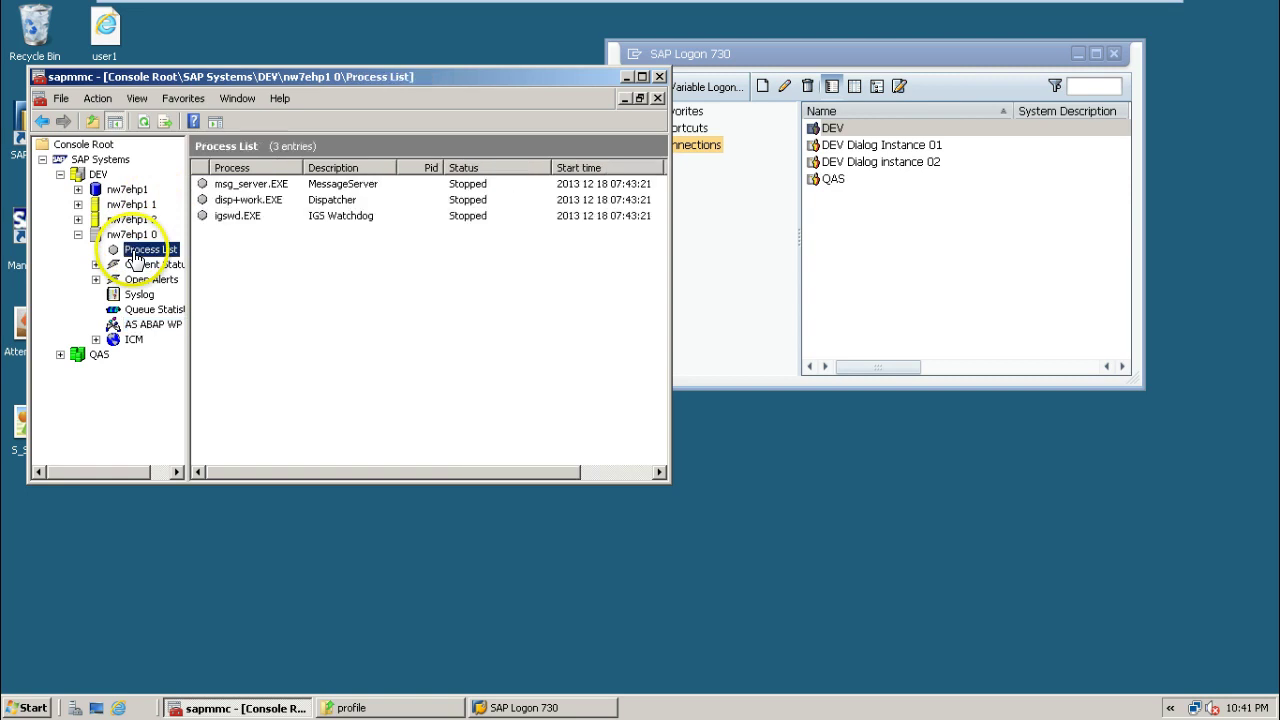
click(144, 121)
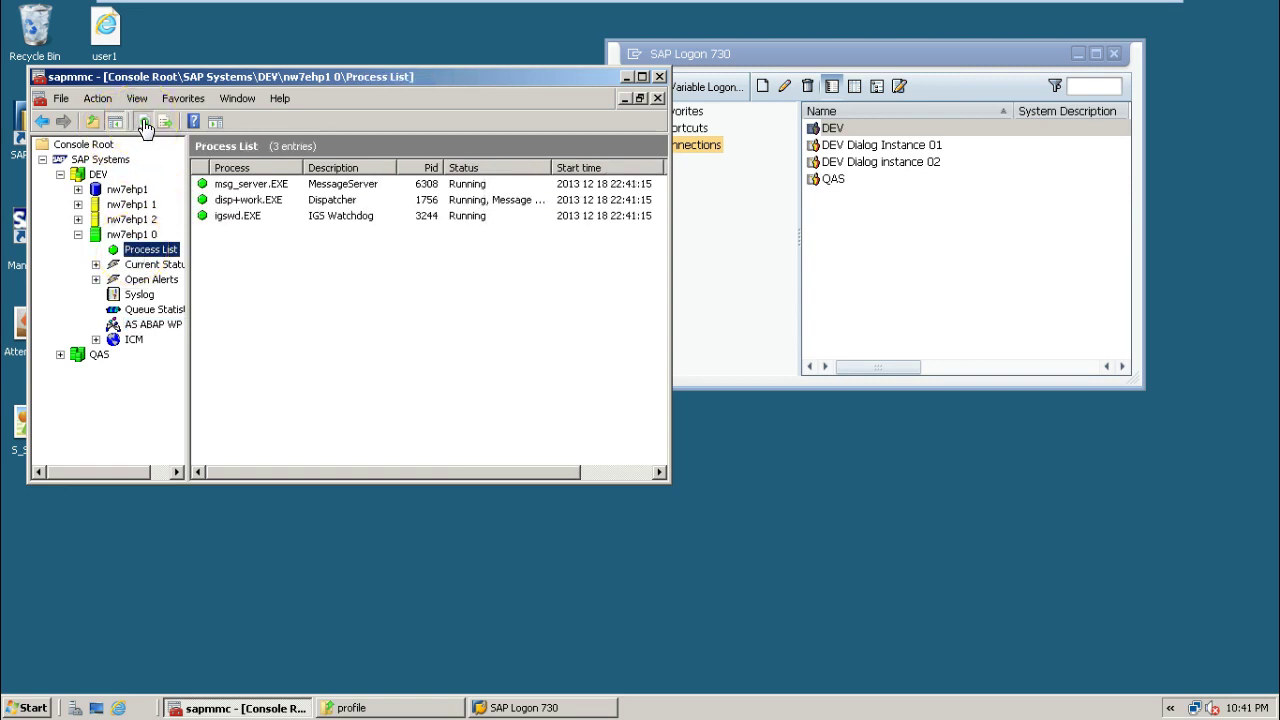
Step: Check the restarted instance's work processes in the AS ABAP WP Table and refresh their status
click(160, 323)
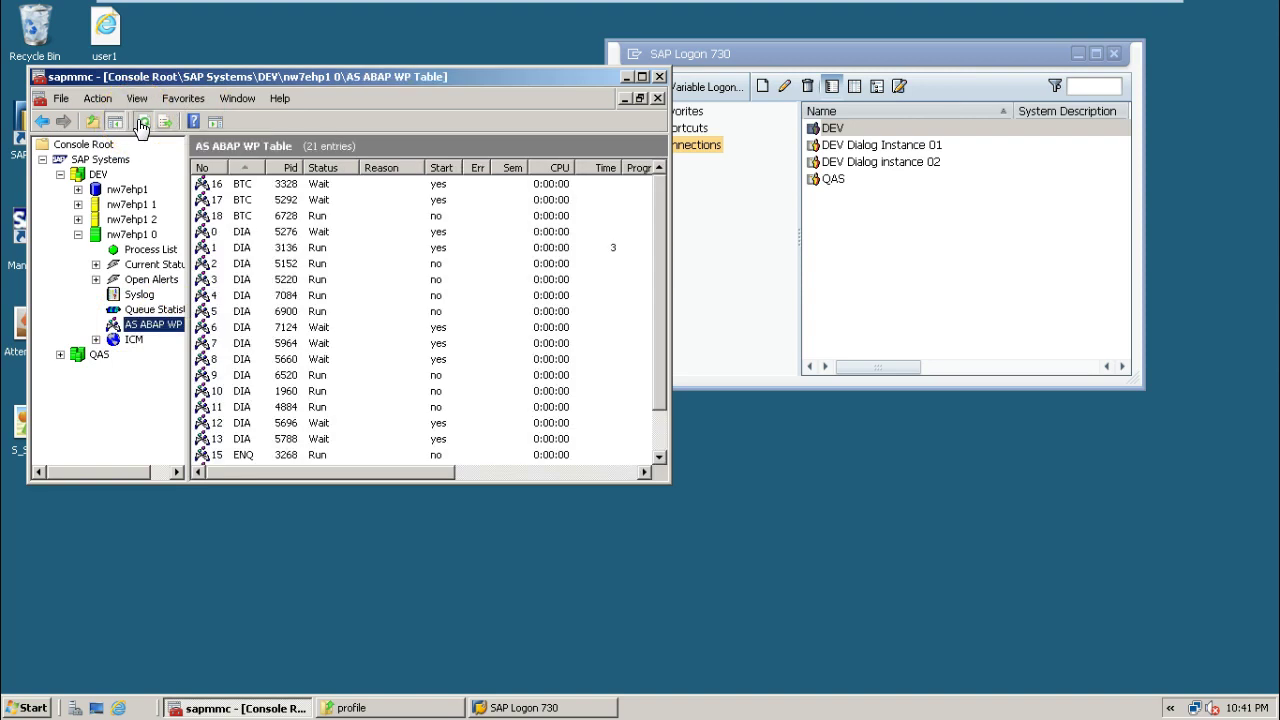
click(143, 122)
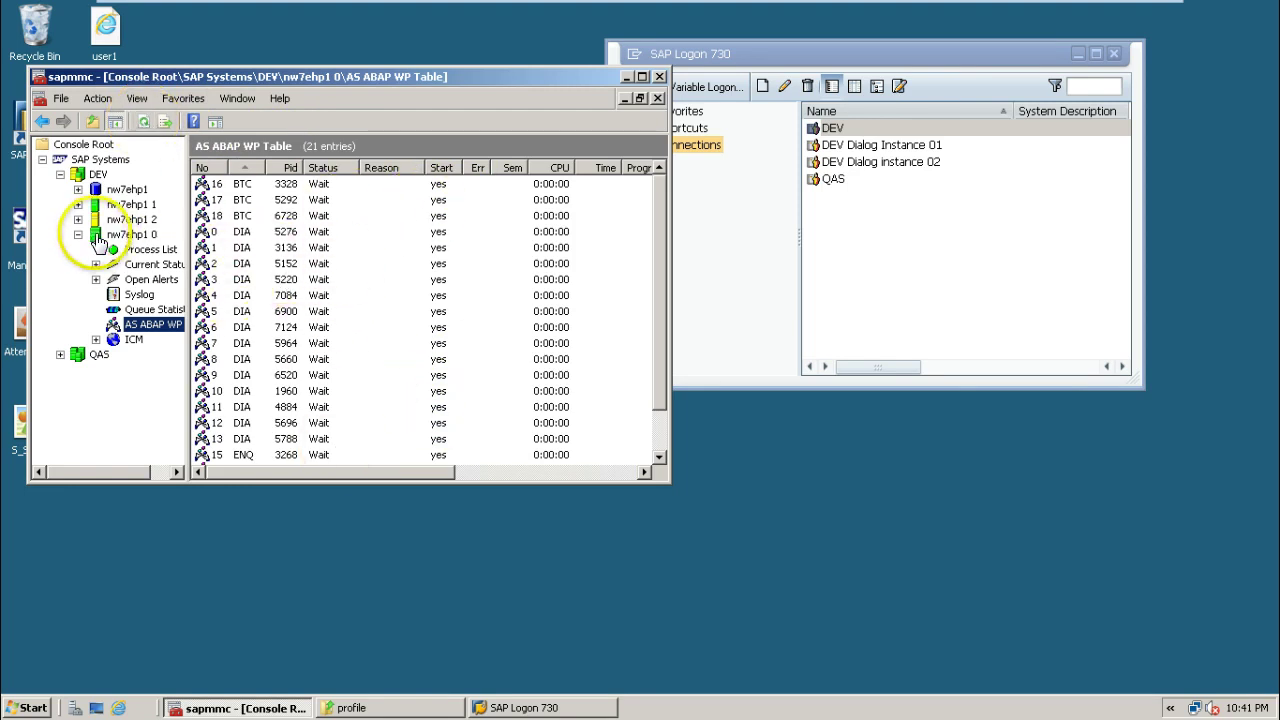
click(143, 122)
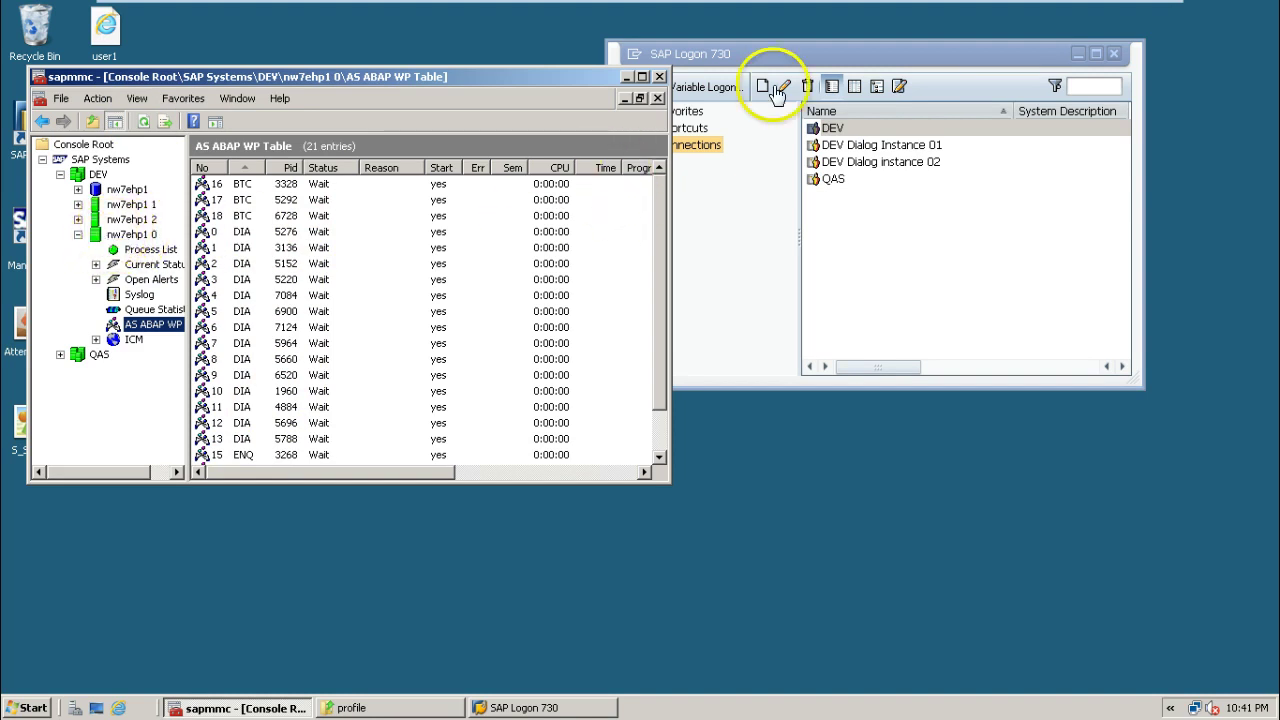
Step: Switch to SAP Logon and log on to DEV, client 001, as sapuser with the account password
click(806, 45)
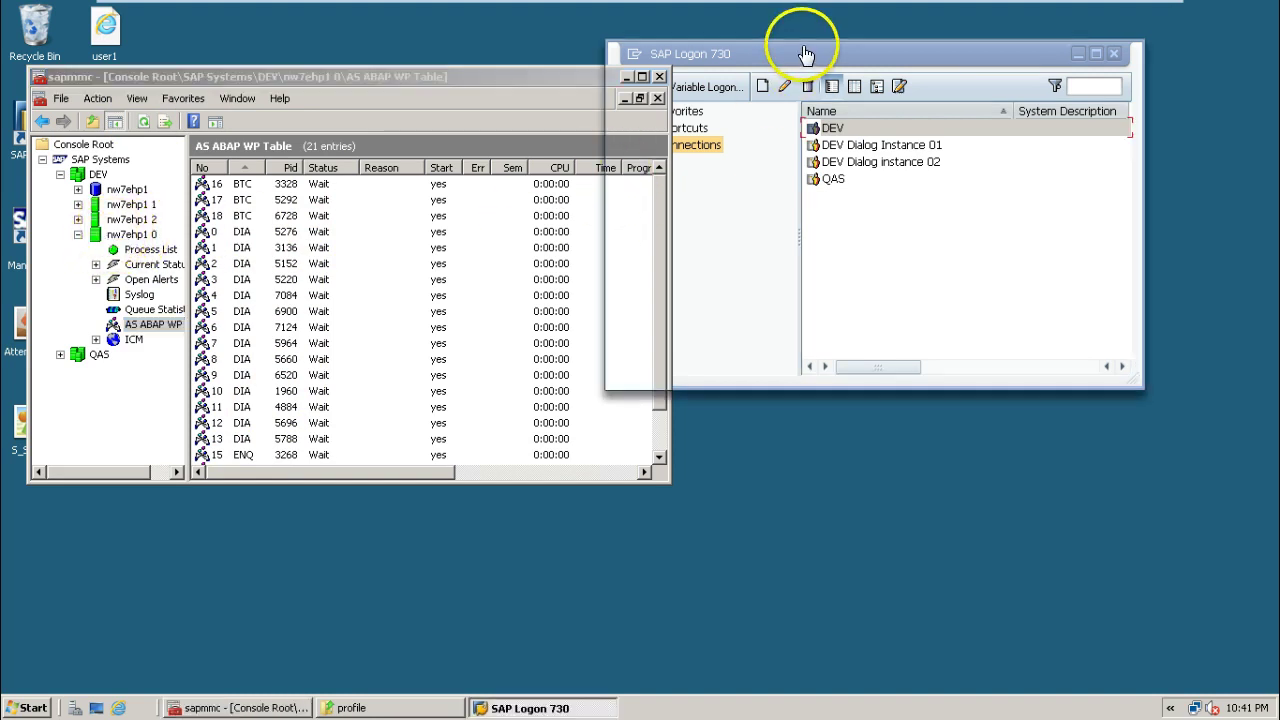
double_click(838, 130)
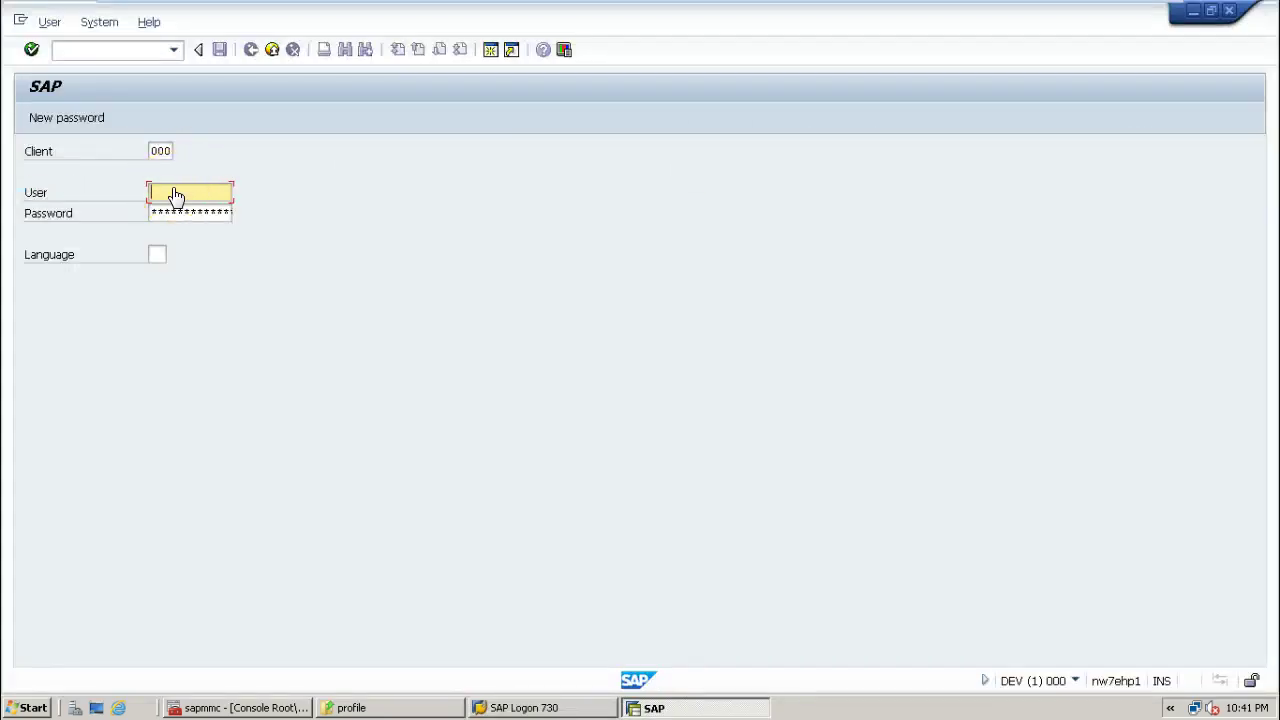
key(shift+Tab)
text(001)
text(sap)
text(use)
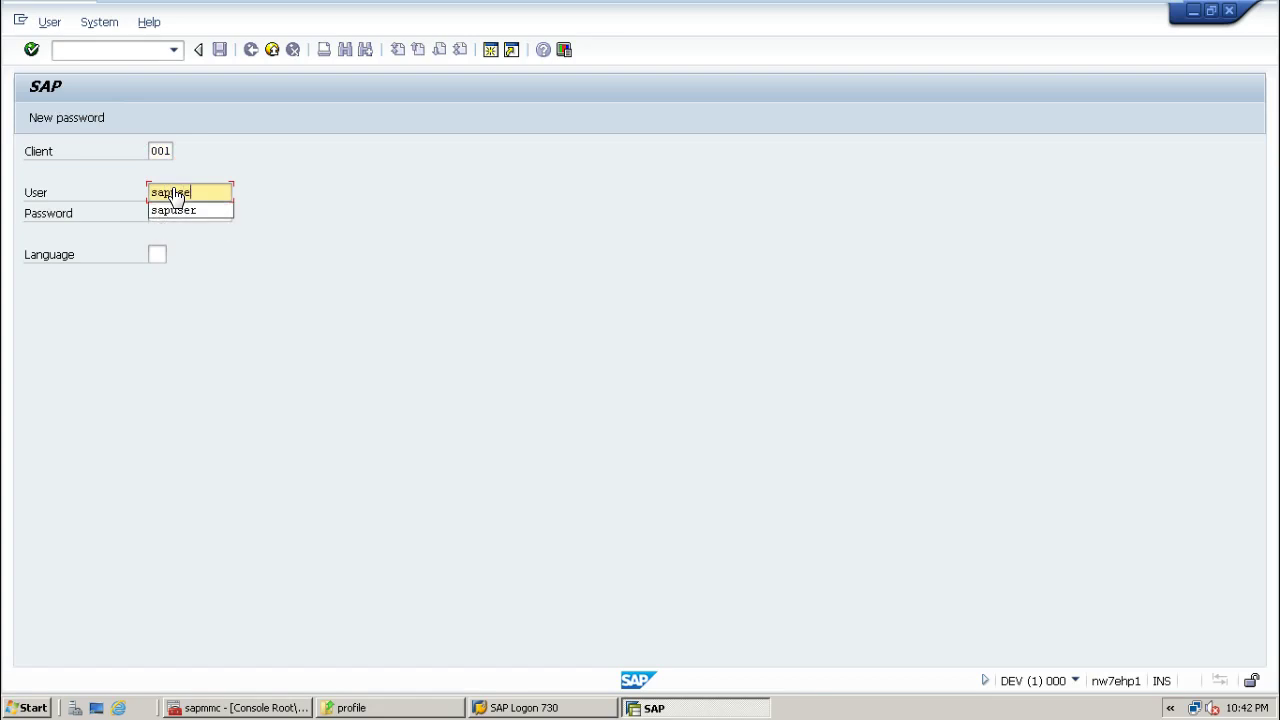
text(r)
key(Tab)
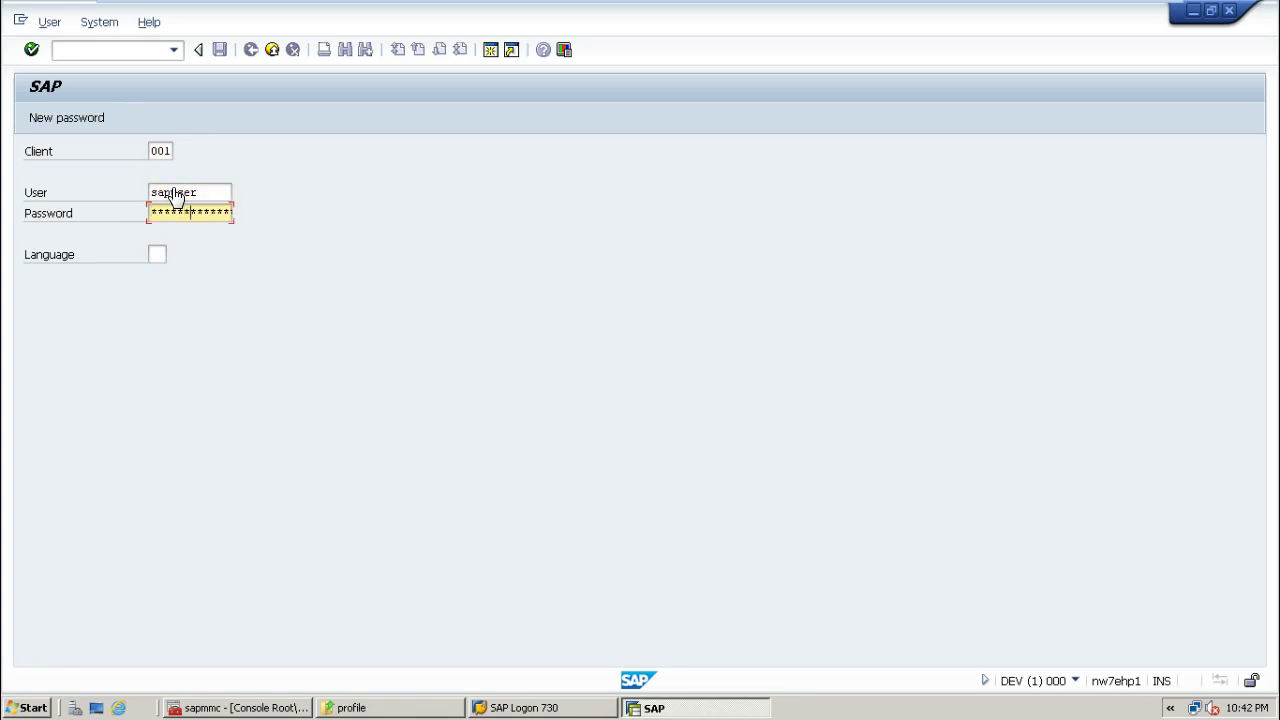
key(Return)
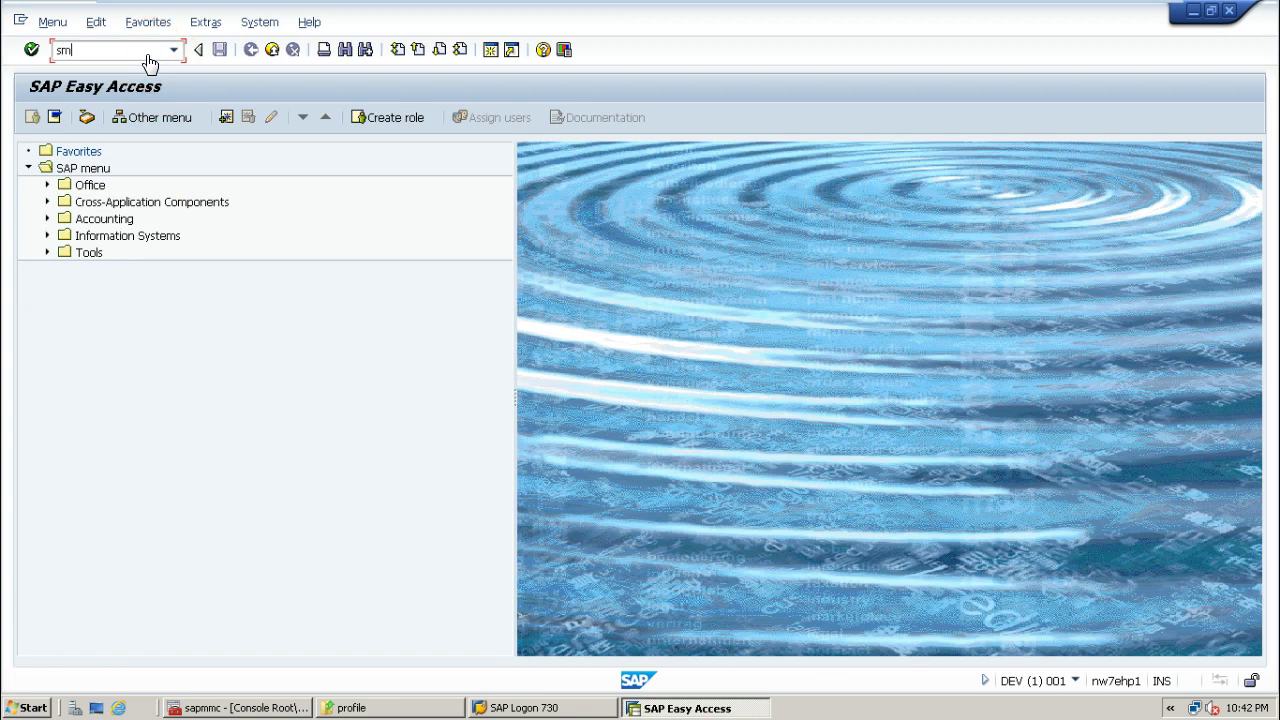
Step: Run transaction sm50 and count the DIA work processes from the first to the last row
key(Return)
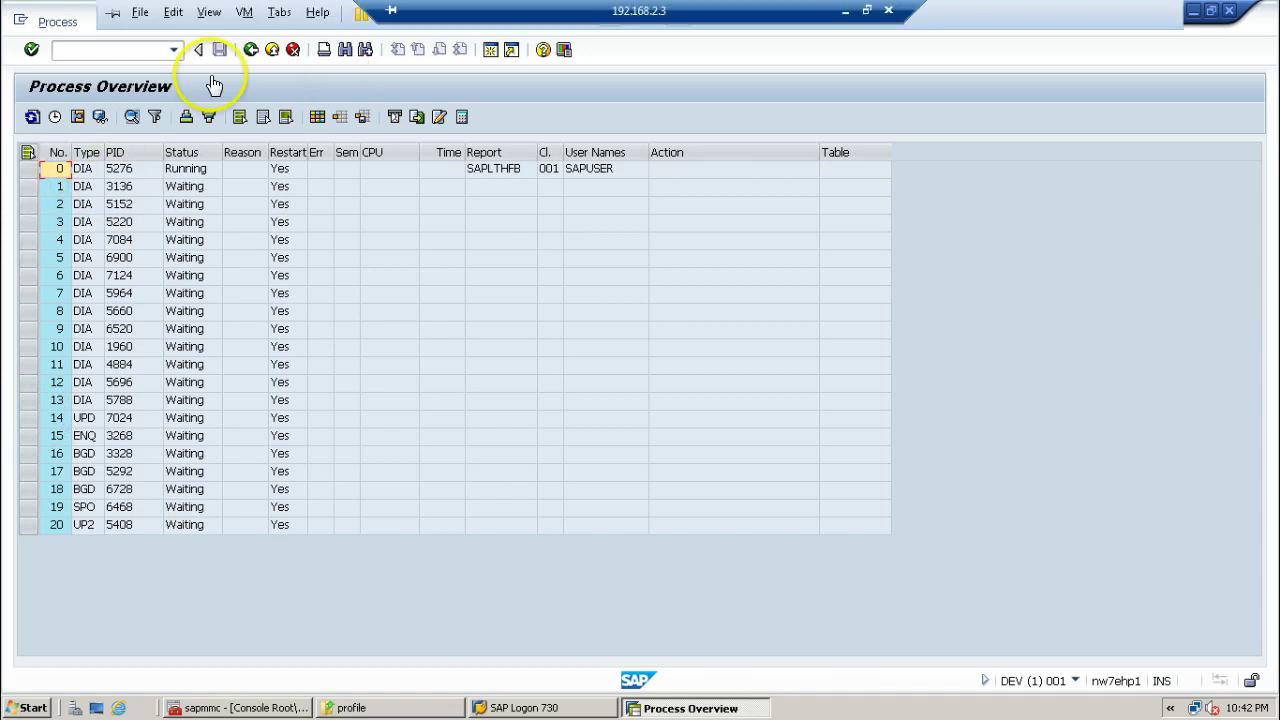
click(30, 169)
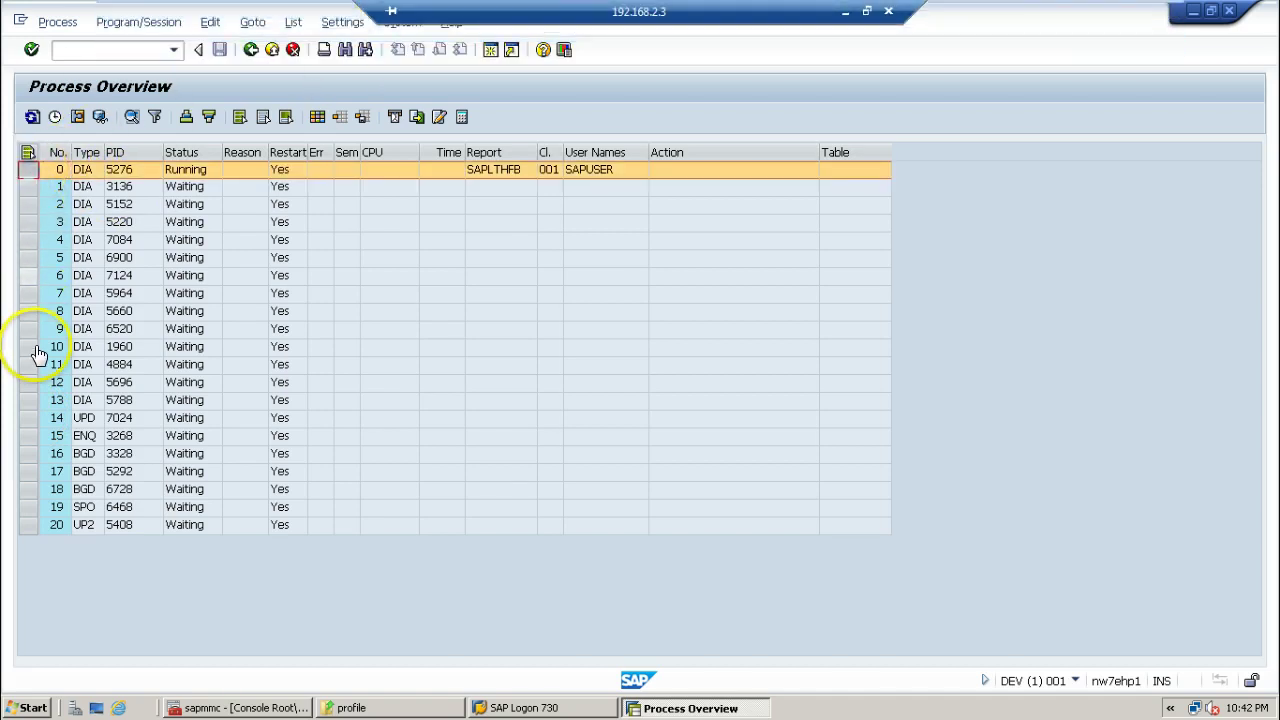
click(30, 404)
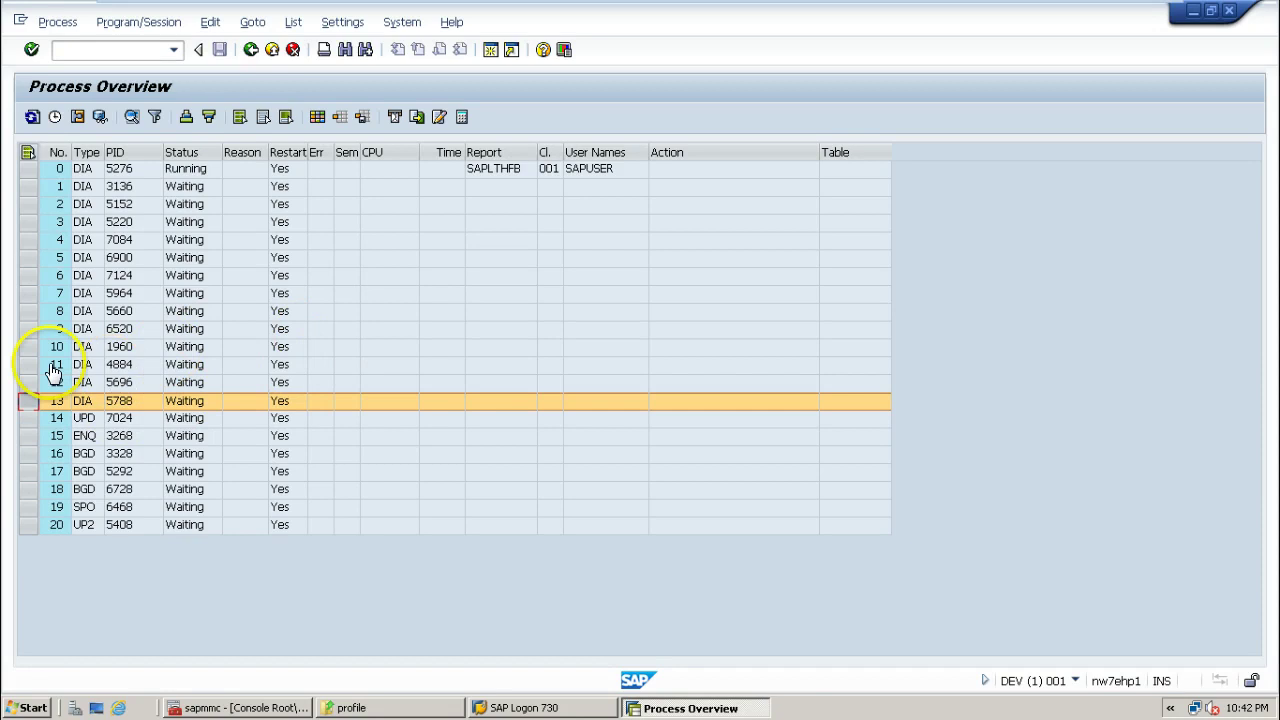
Step: Switch to the SAP Management Console, sort the AS ABAP WP Table by process number and check the range of DIA work processes
click(225, 708)
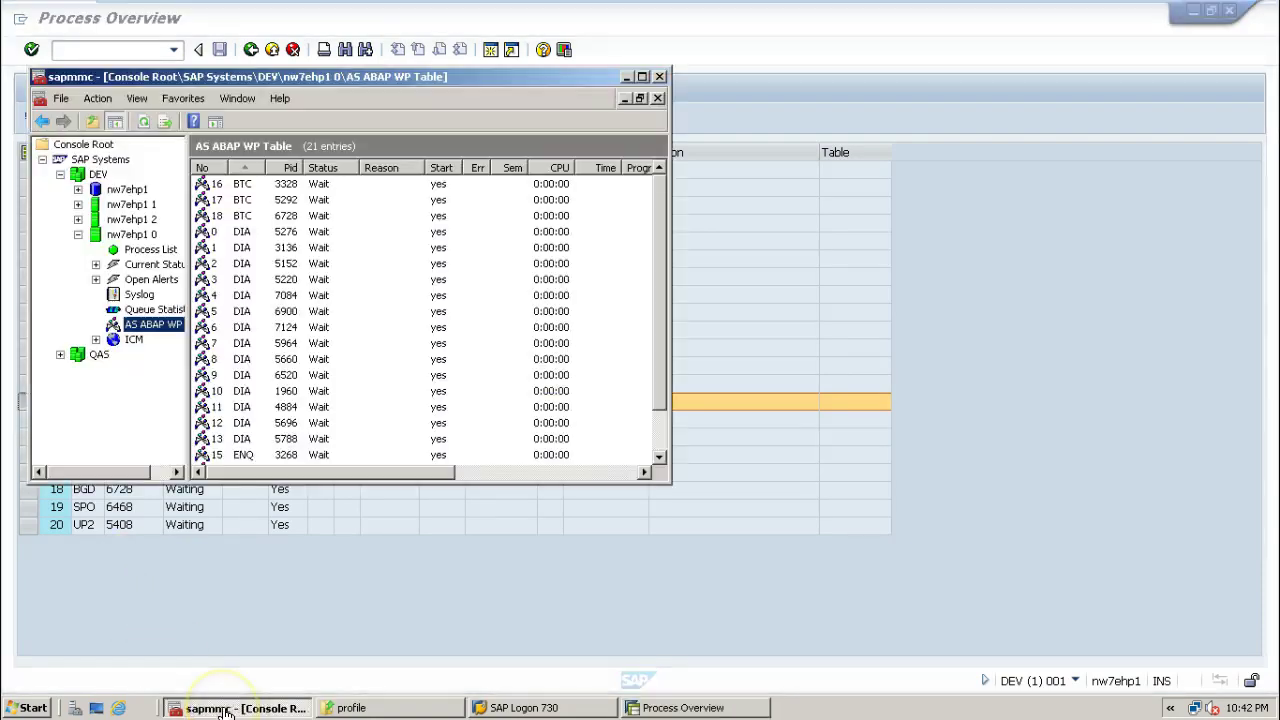
double_click(385, 77)
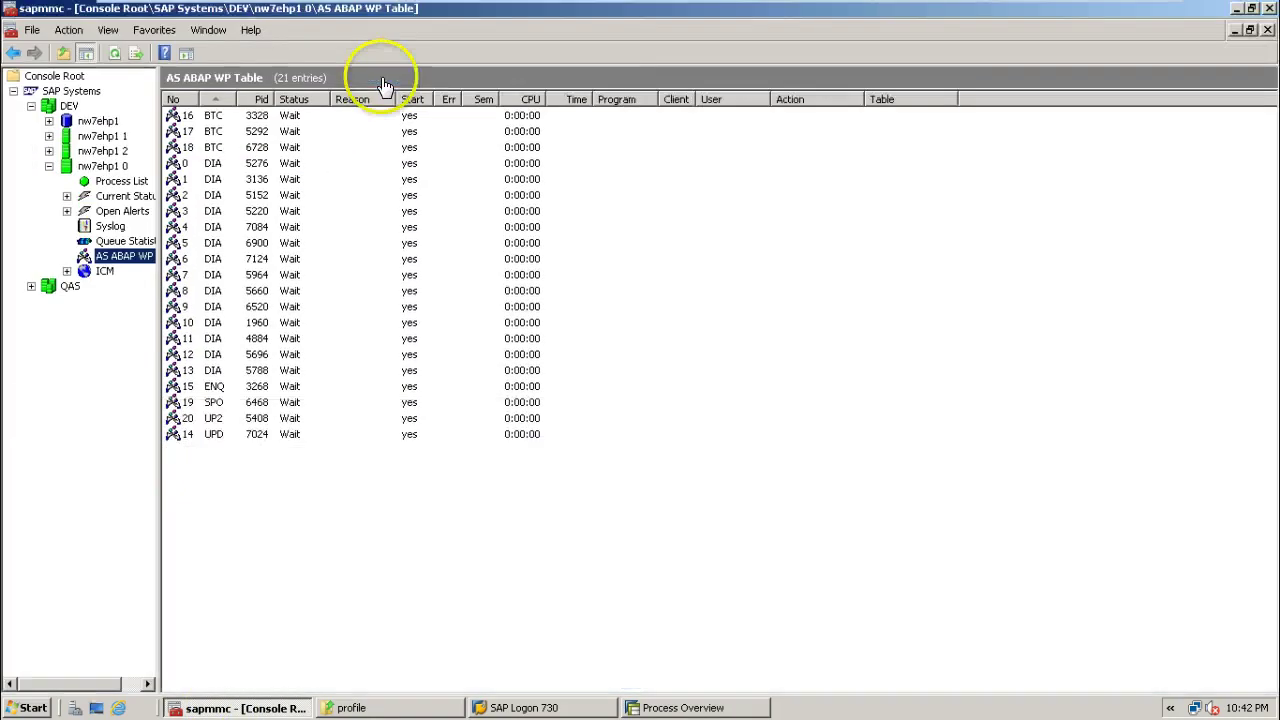
click(179, 100)
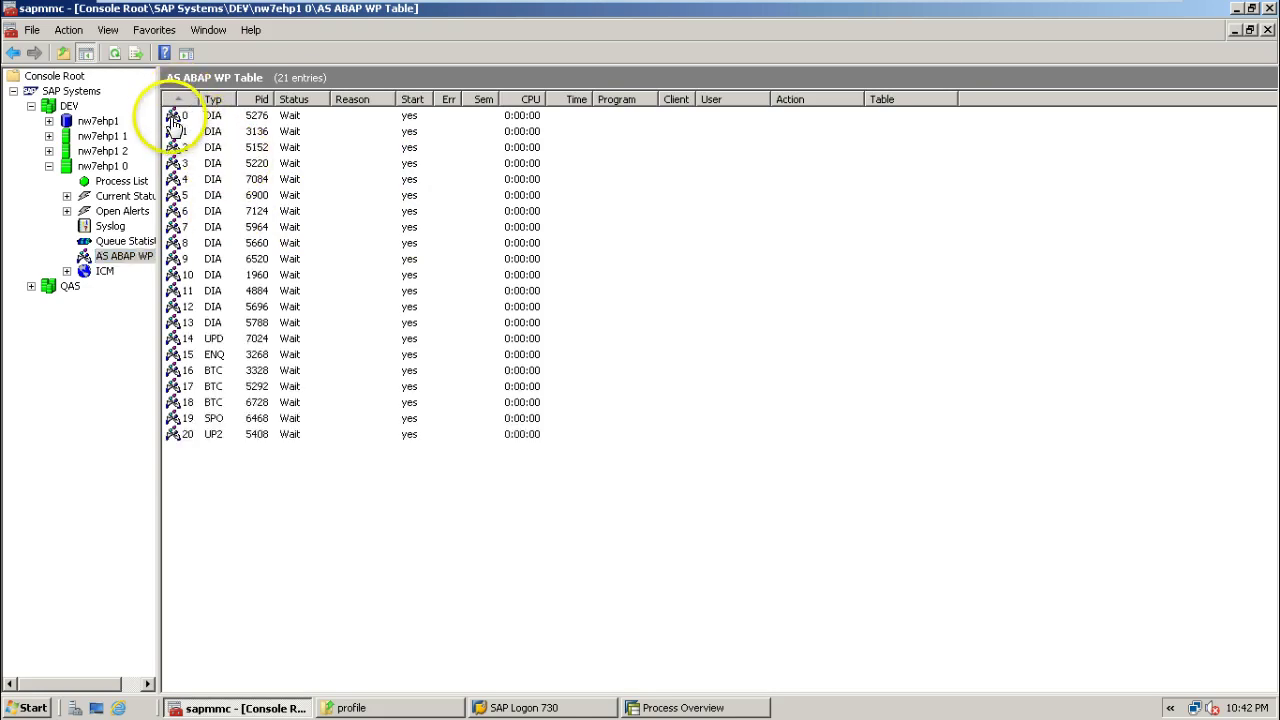
click(175, 117)
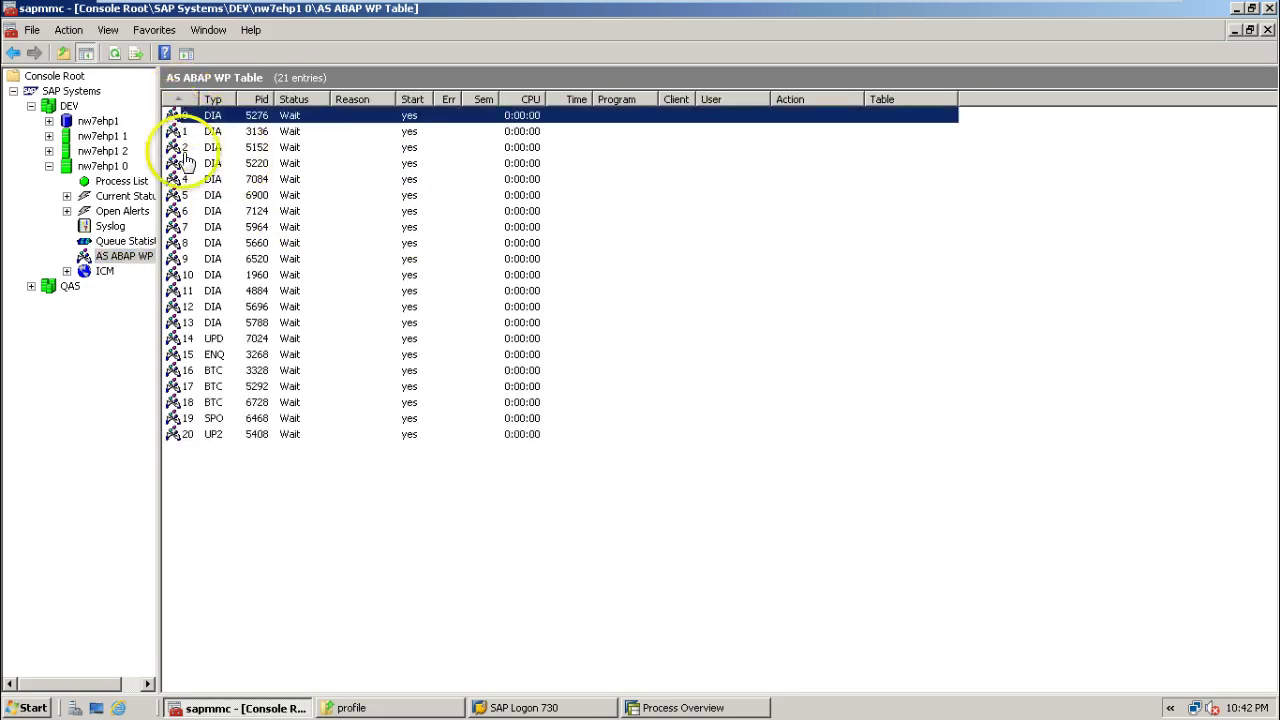
click(173, 323)
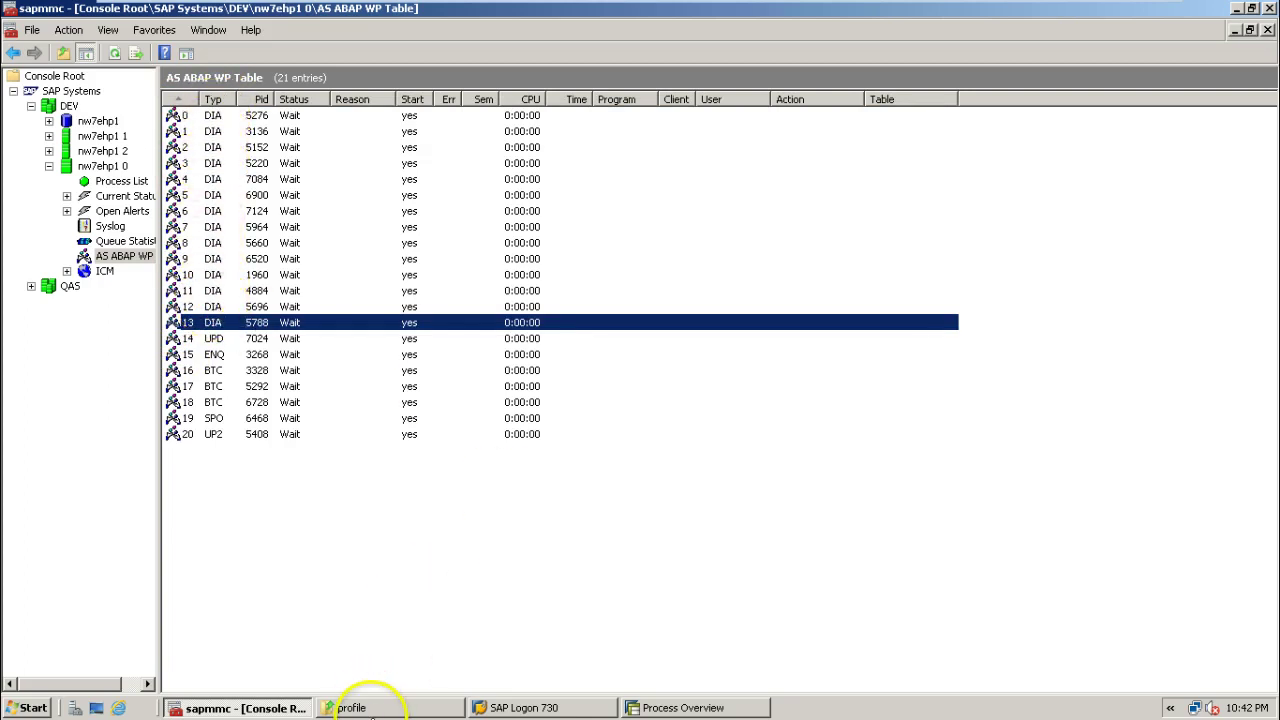
Step: Open the instance profile DEV_DVEBMGS00_nw7ehp1 from the profile folder in Notepad
click(372, 708)
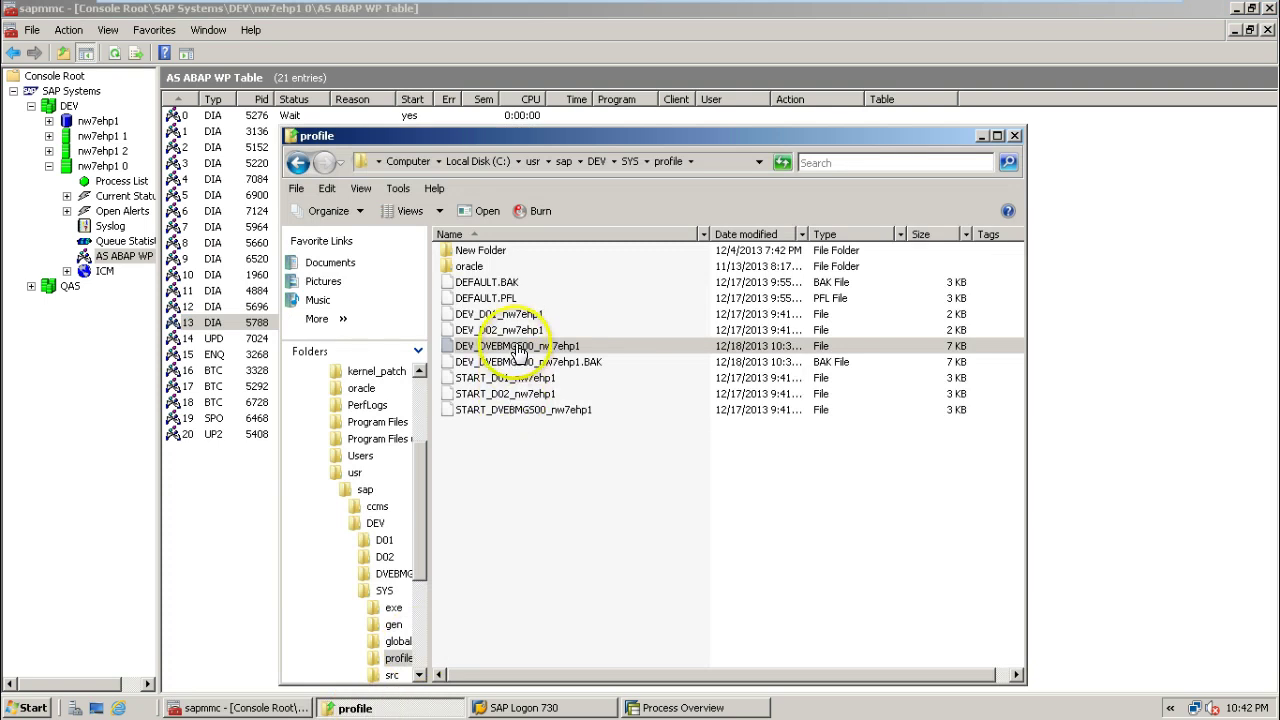
click(480, 345)
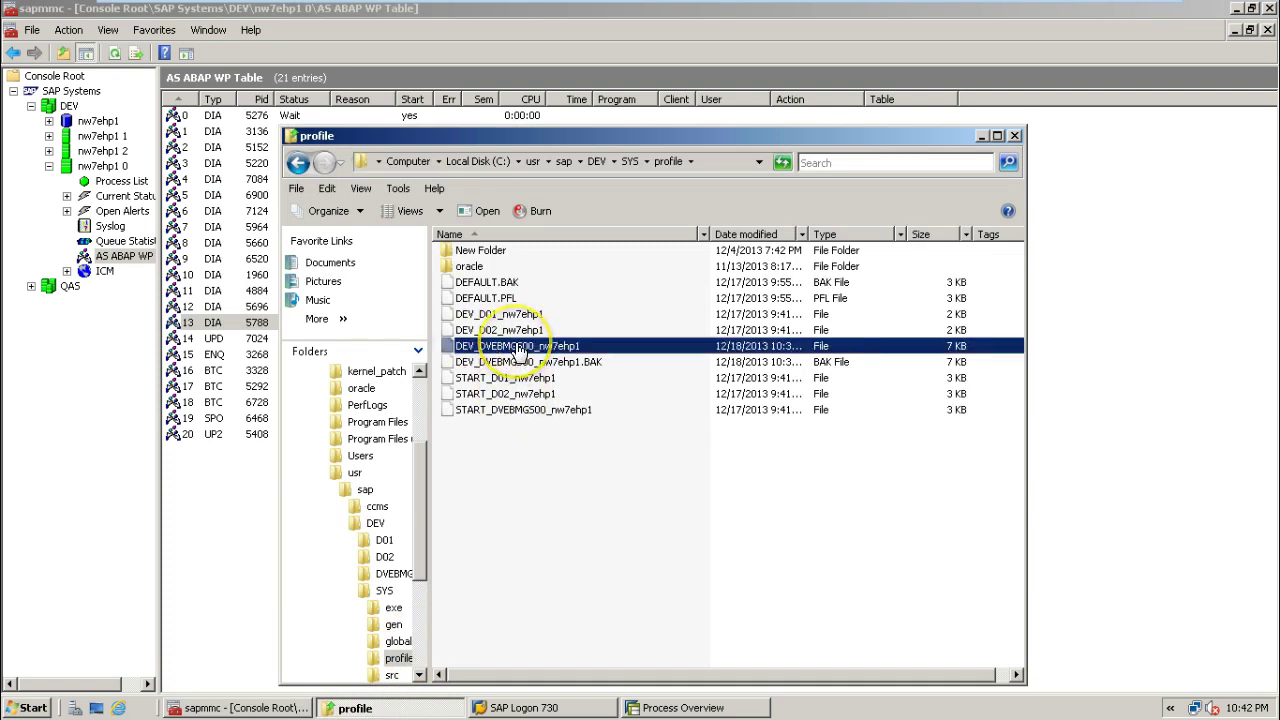
right_click(519, 347)
click(527, 350)
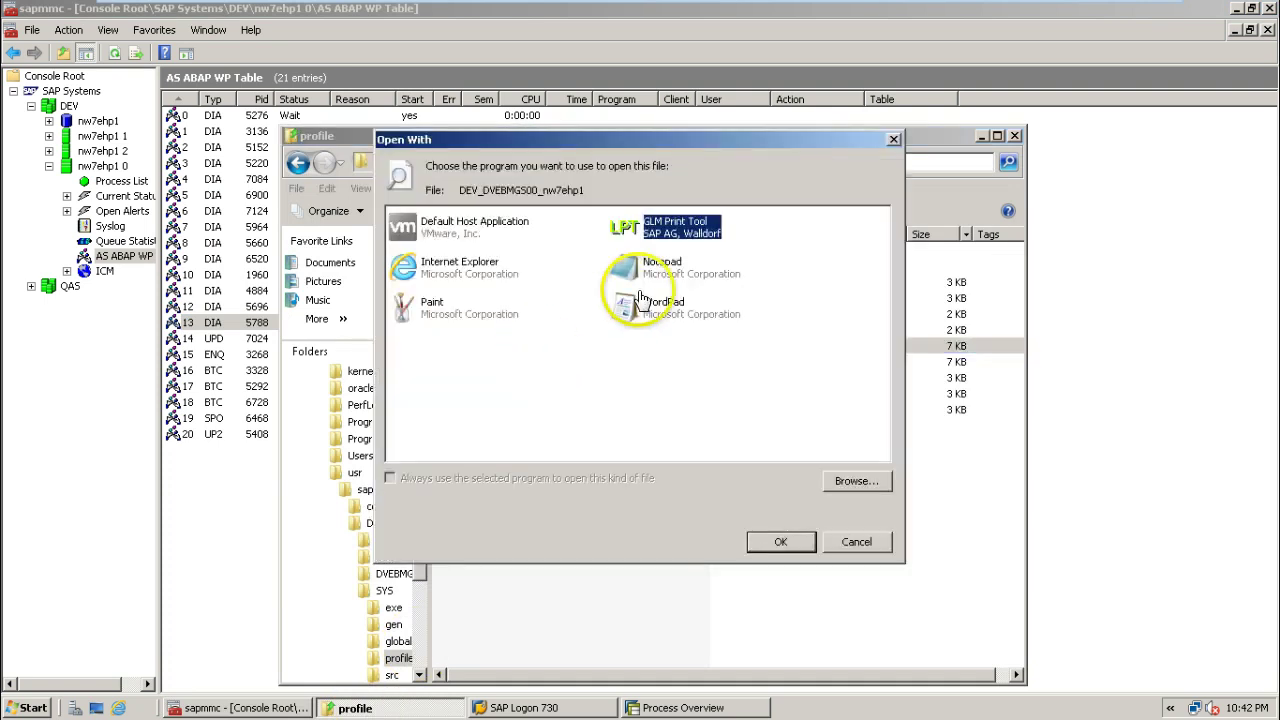
click(660, 267)
click(781, 543)
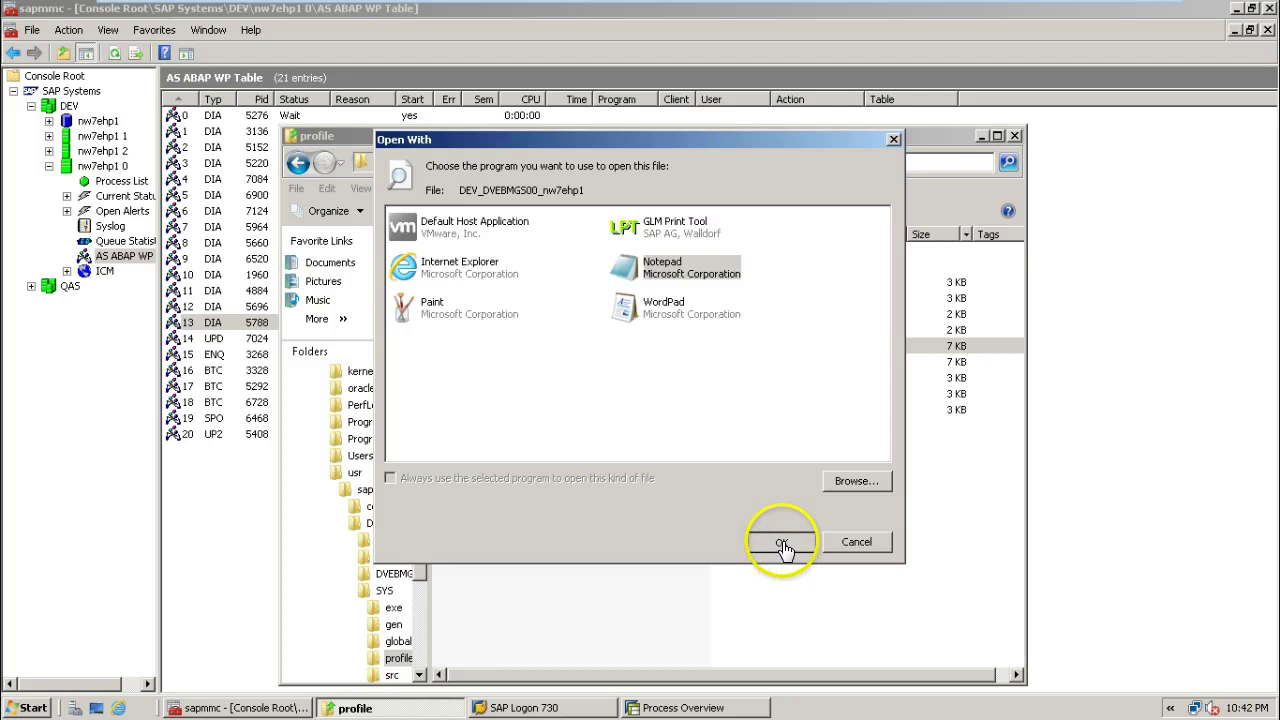
Step: Review the instance profile's parameters, including the rdisp/wp_no_dia entry and its change history, and close the file and the profile folder
scroll(1048, 238, down, 6)
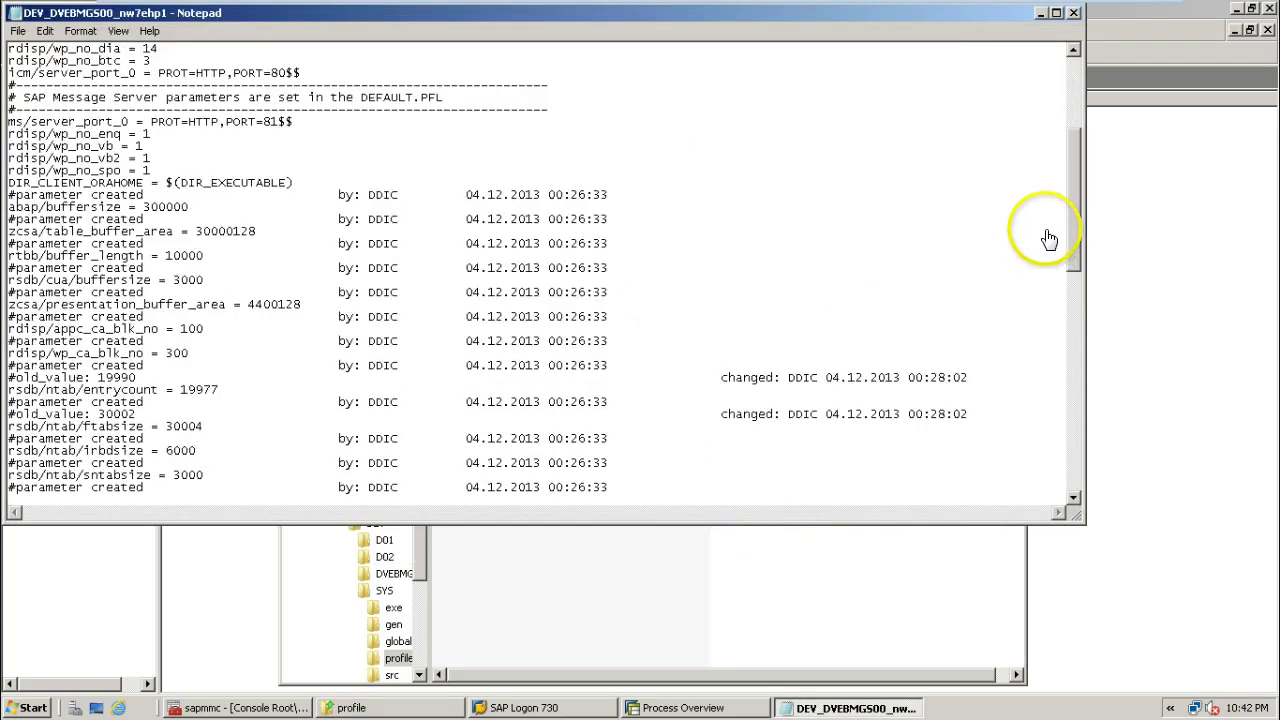
drag(1078, 194, 1084, 532)
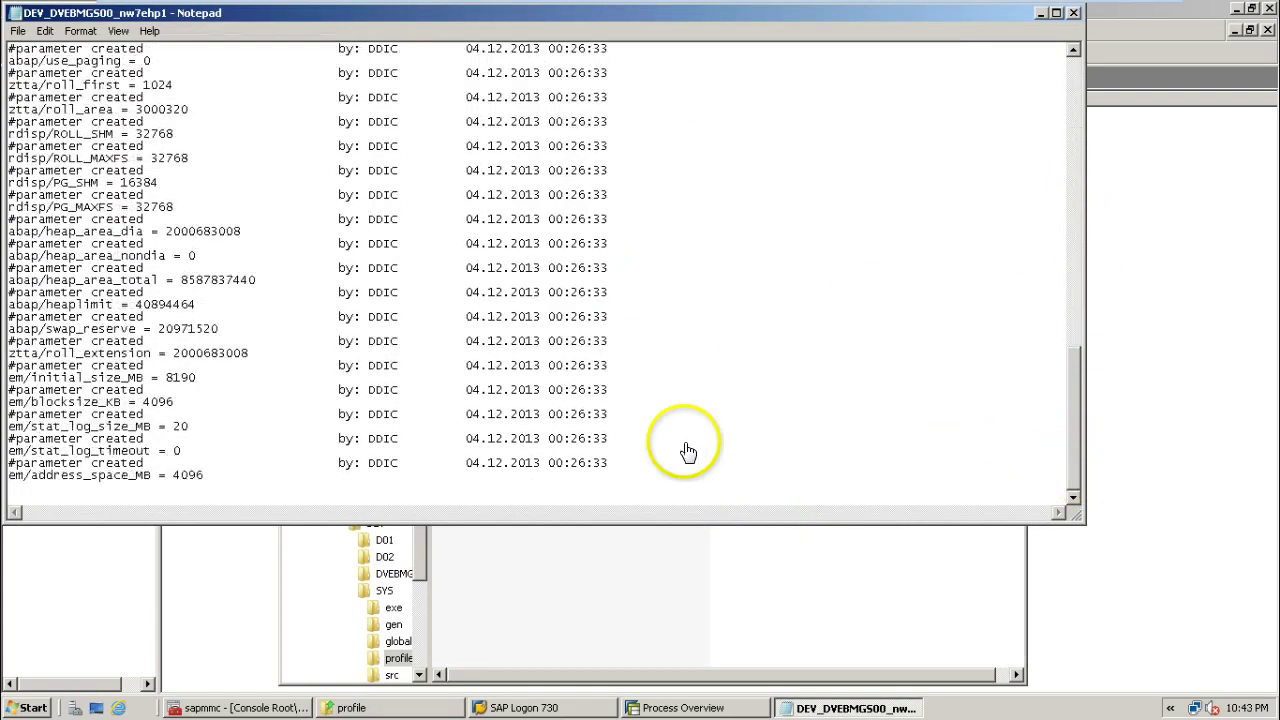
scroll(320, 394, up, 3)
scroll(329, 330, down, 3)
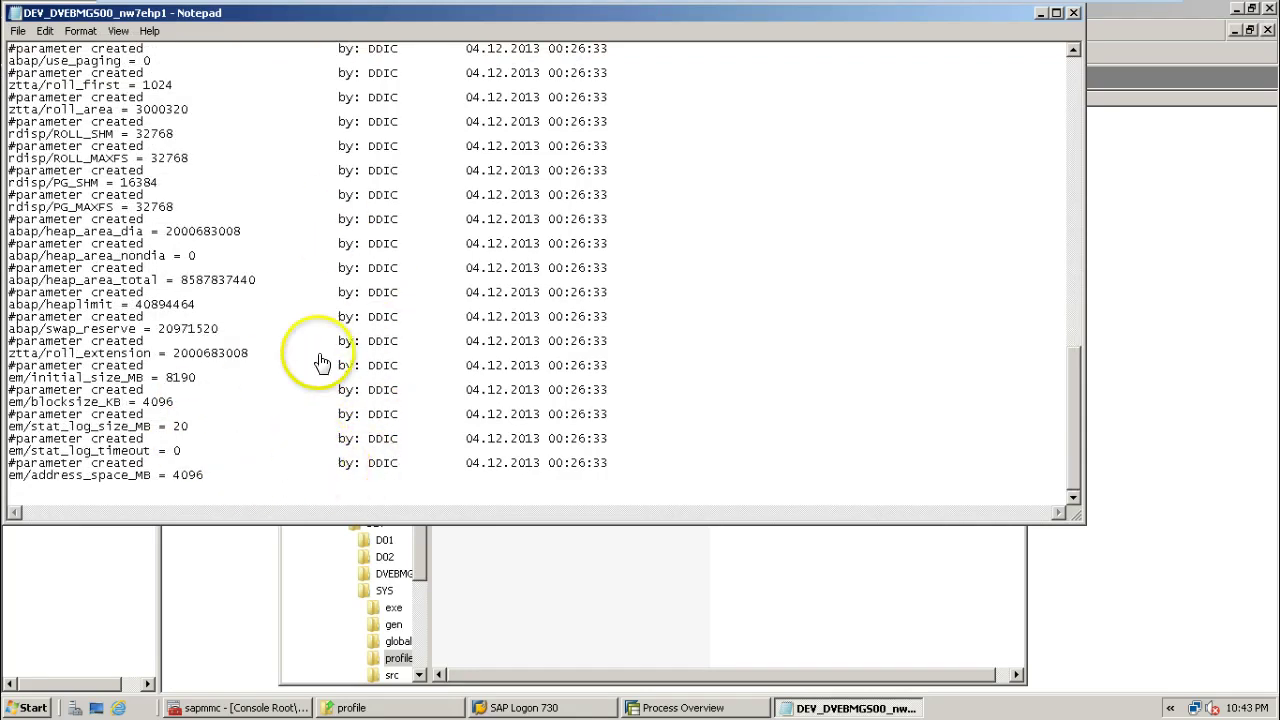
scroll(318, 358, up, 7)
scroll(318, 358, up, 15)
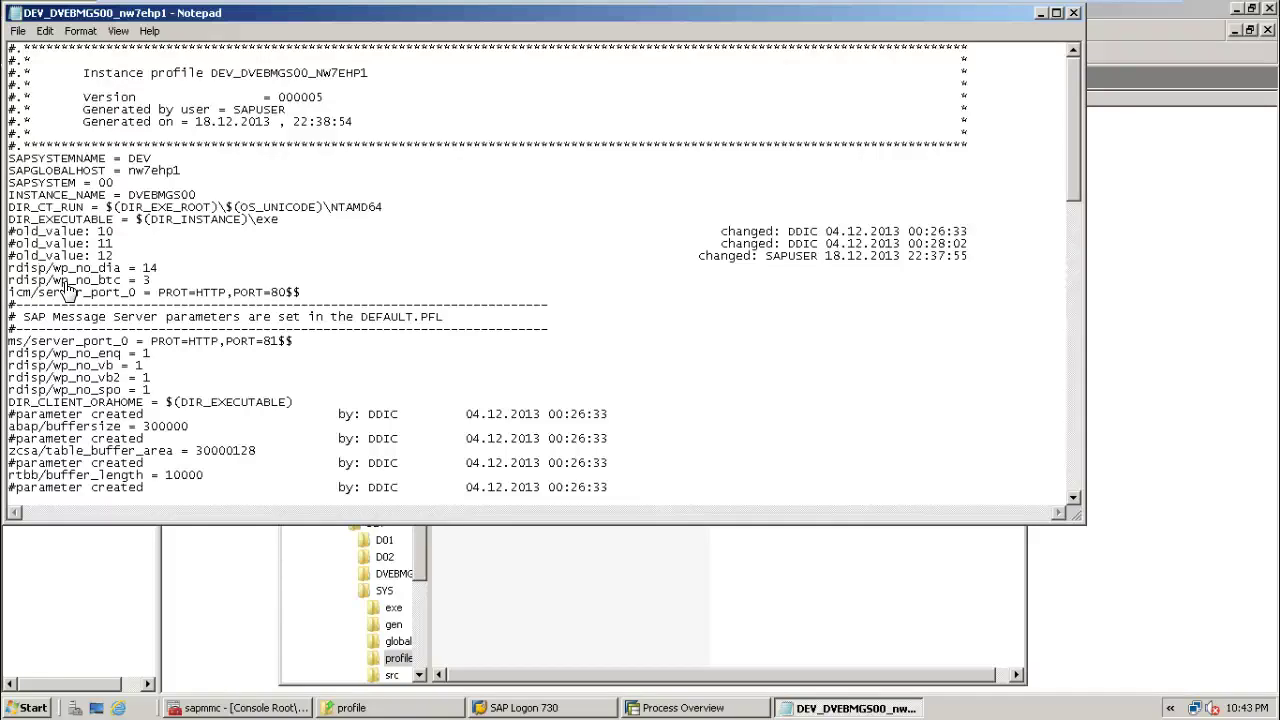
click(1076, 16)
click(1019, 137)
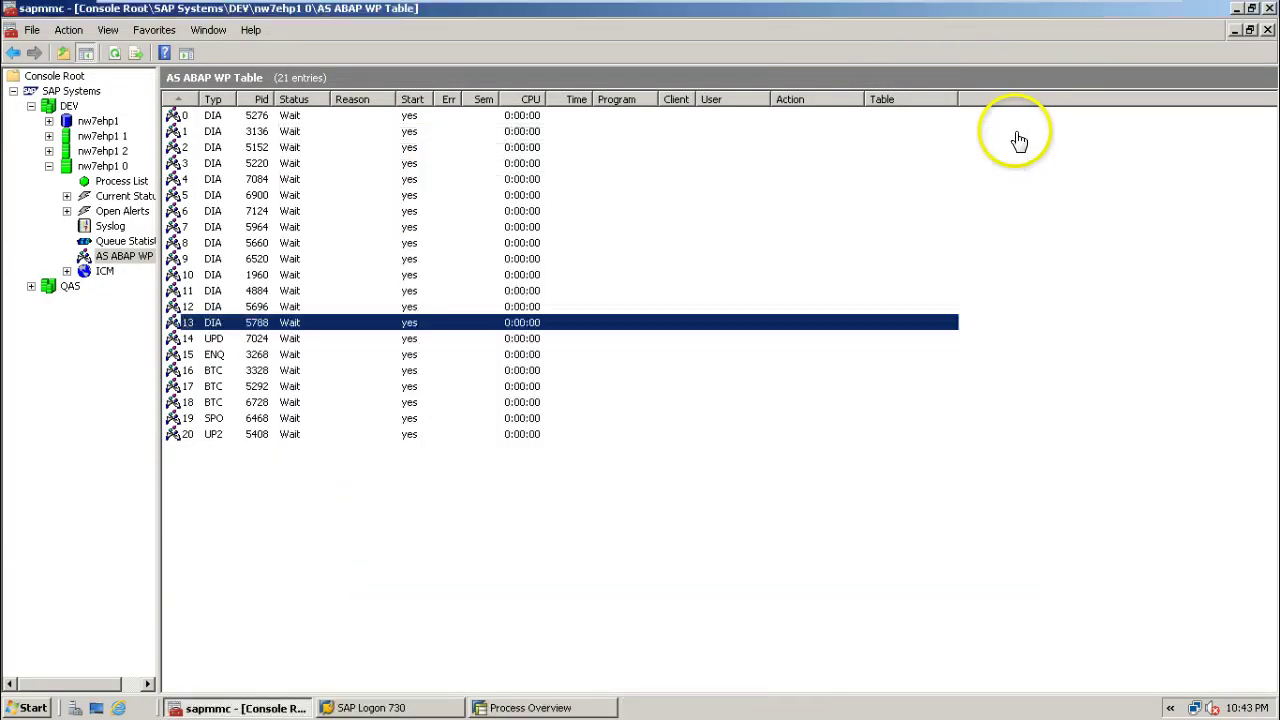
Step: Minimize the SAP Management Console and SAP Logon windows and bring the Process Overview of DEV back up
click(1236, 8)
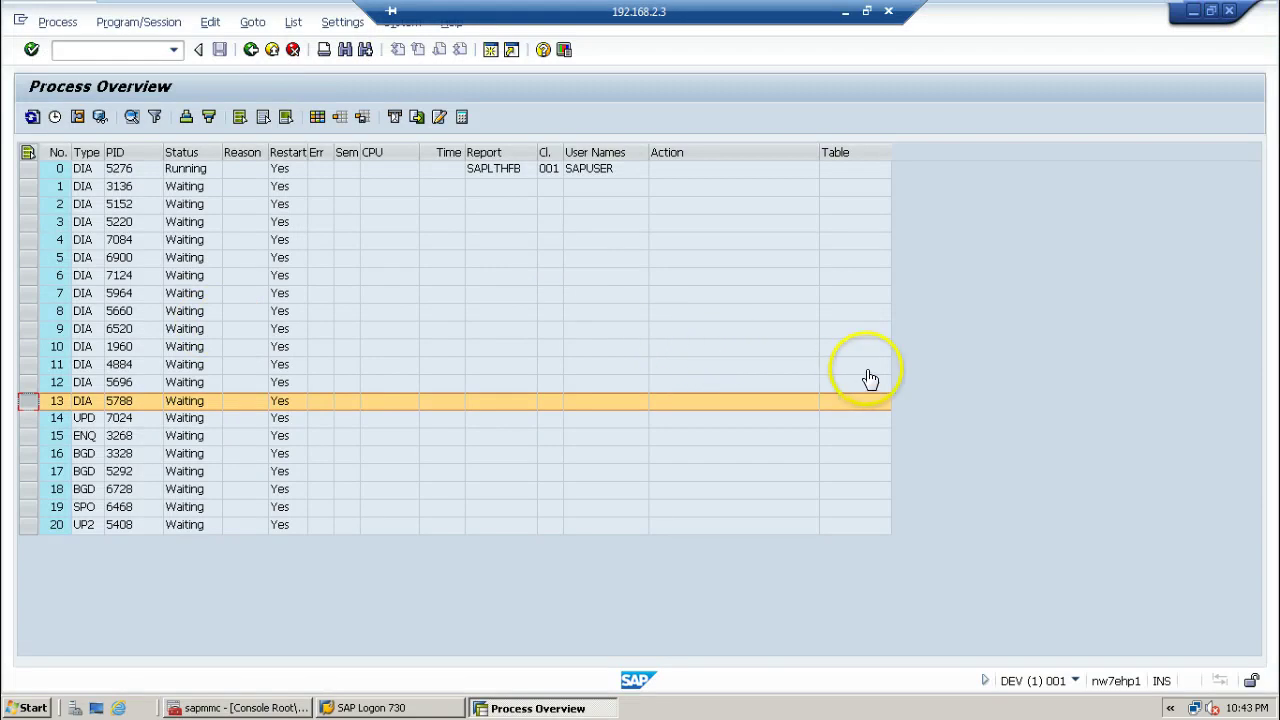
click(1192, 10)
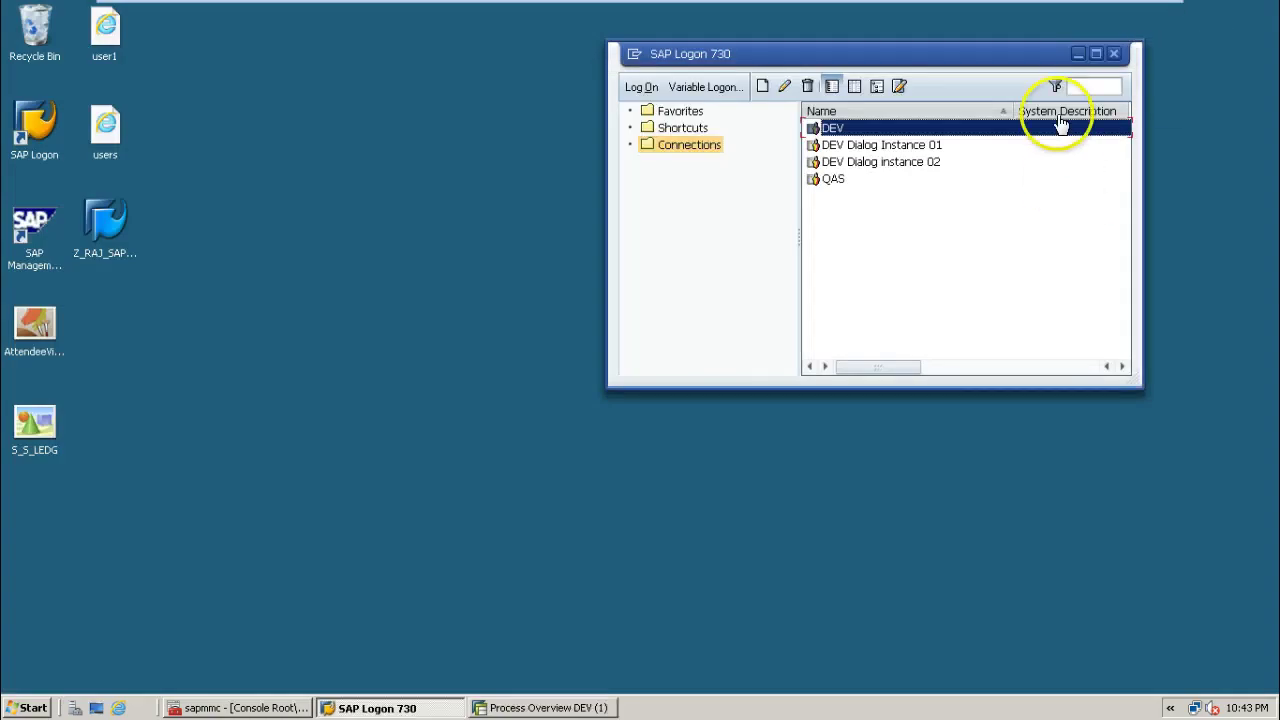
click(1081, 56)
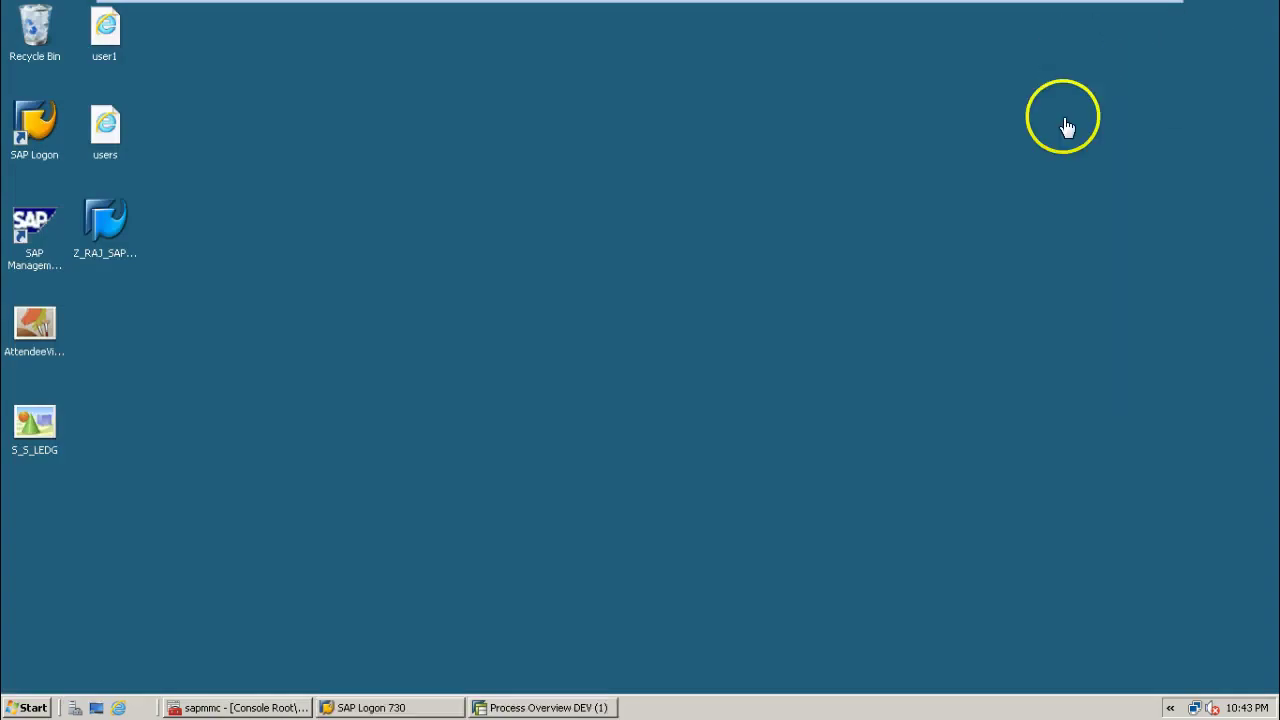
click(507, 708)
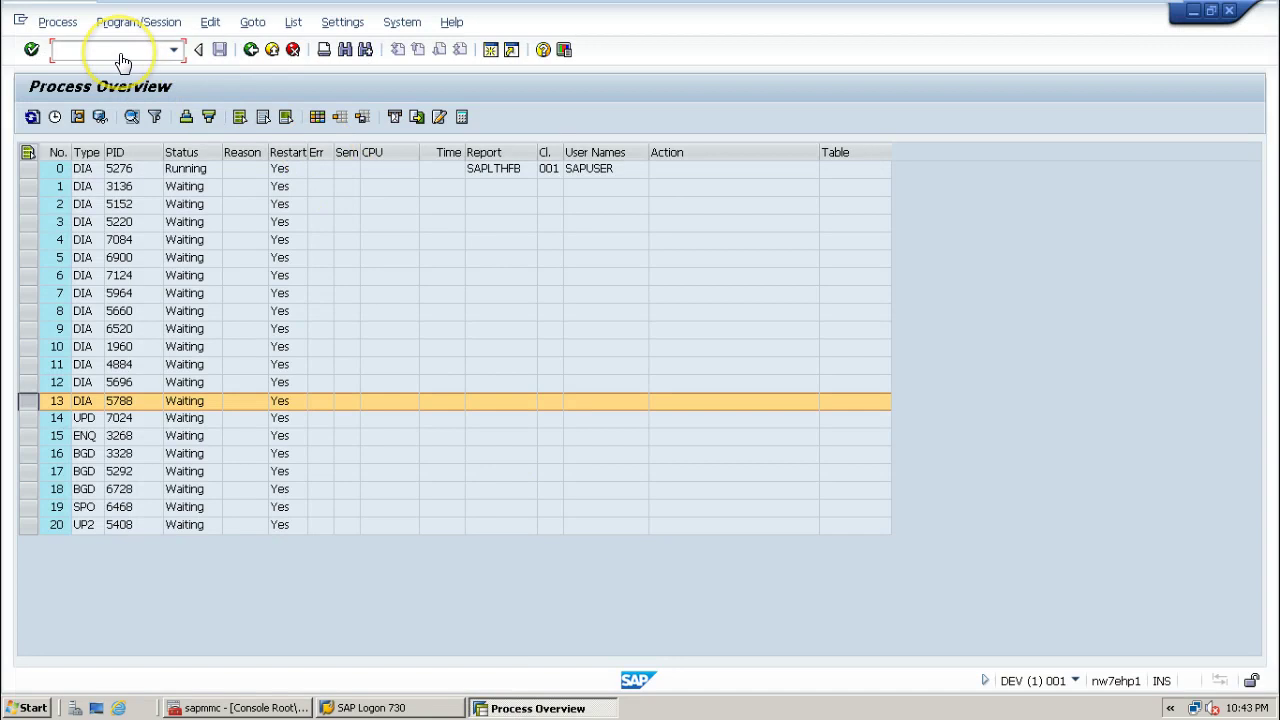